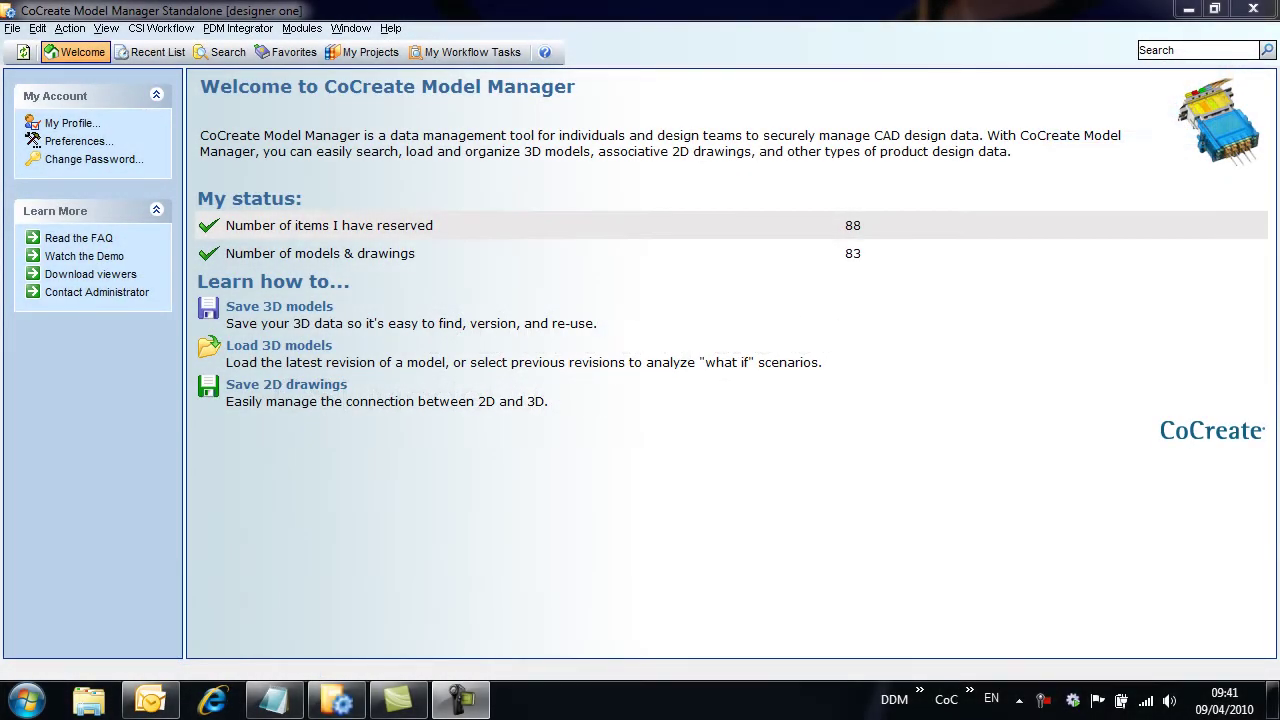
# Set the AnyDocs drag-drop form to be always visible.
pyautogui.click(236, 28)
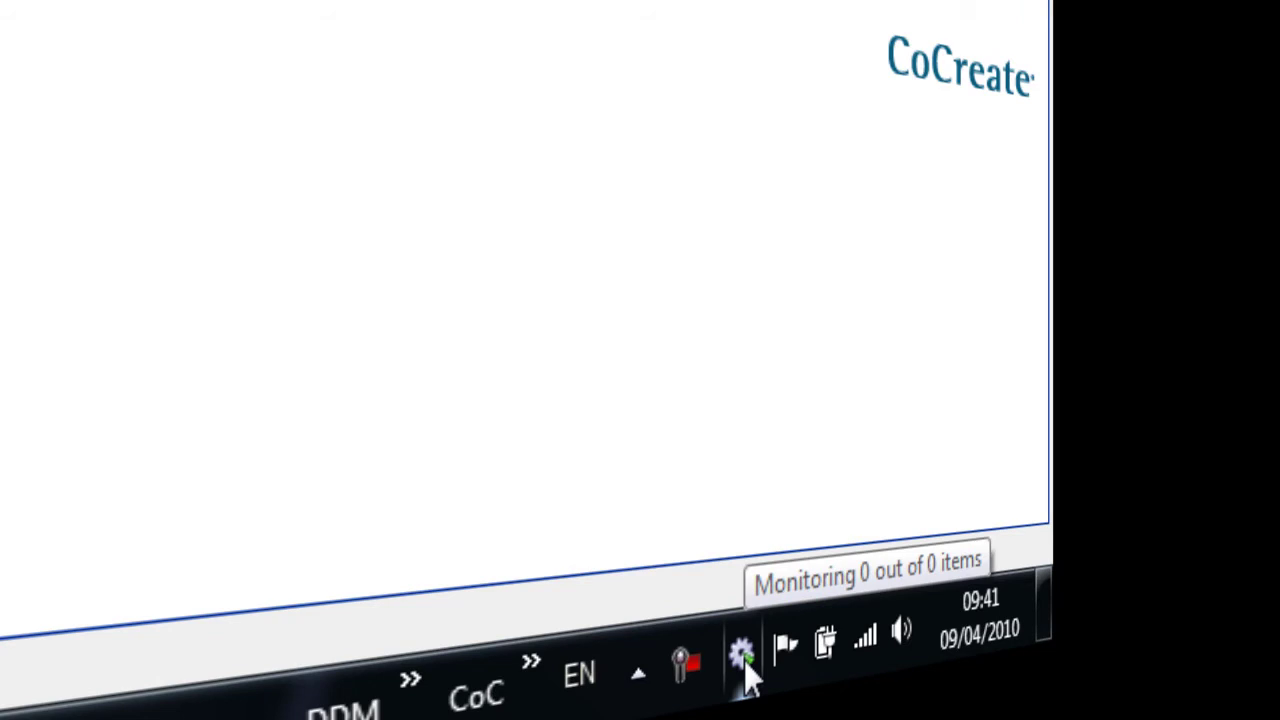
pyautogui.rightClick(745, 664)
pyautogui.moveTo(720, 537)
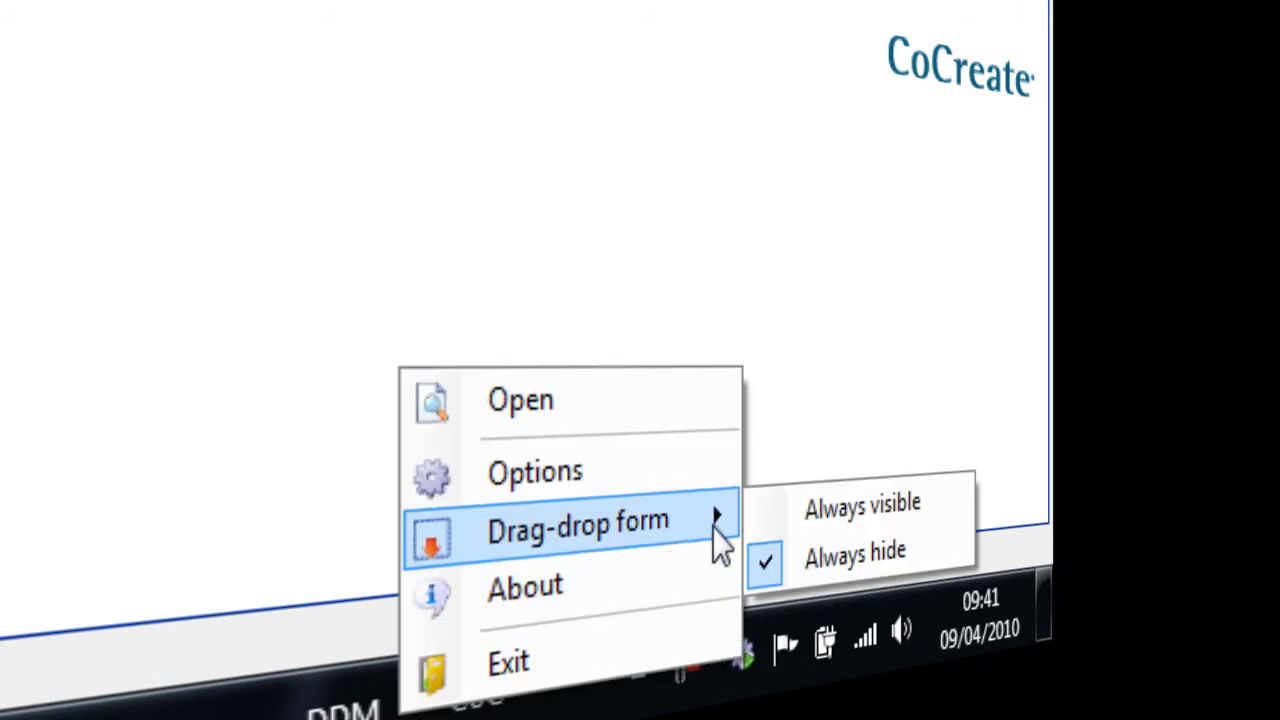
pyautogui.click(862, 521)
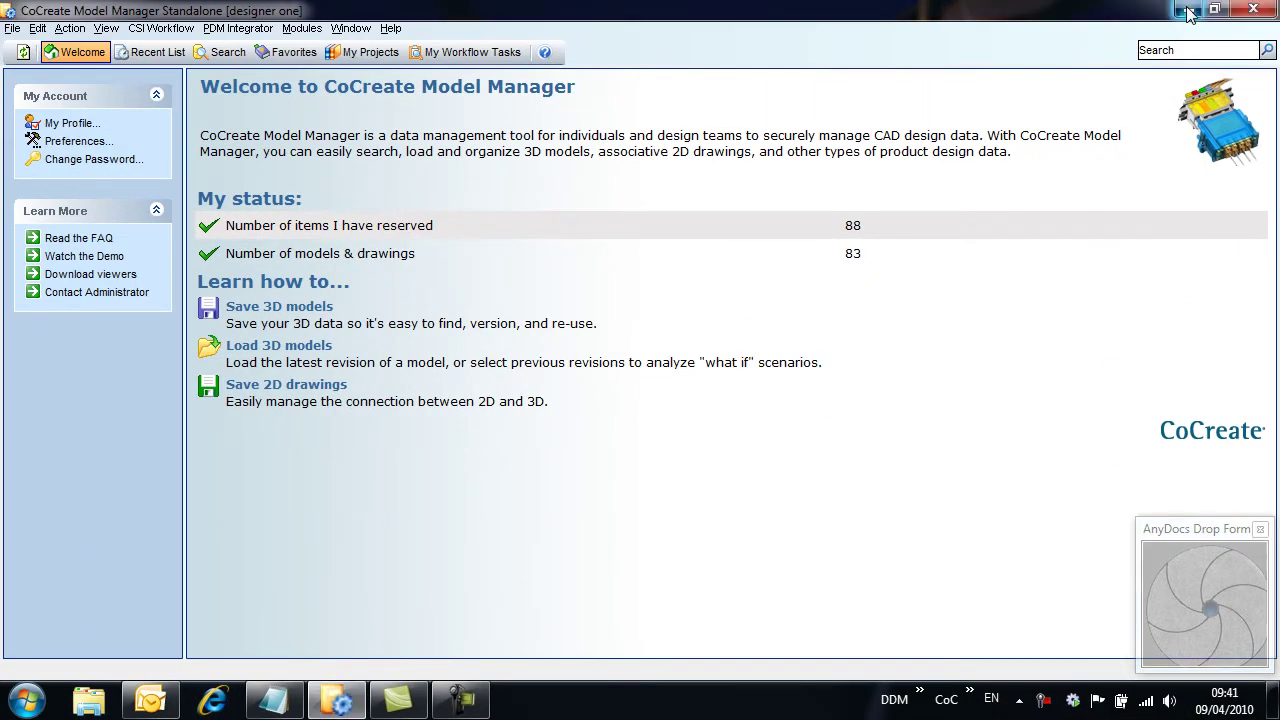
# Import CSI ERP Adapter.docx from the desktop through the AnyDocs drop form and name the new document CSI-1080.
pyautogui.click(1189, 12)
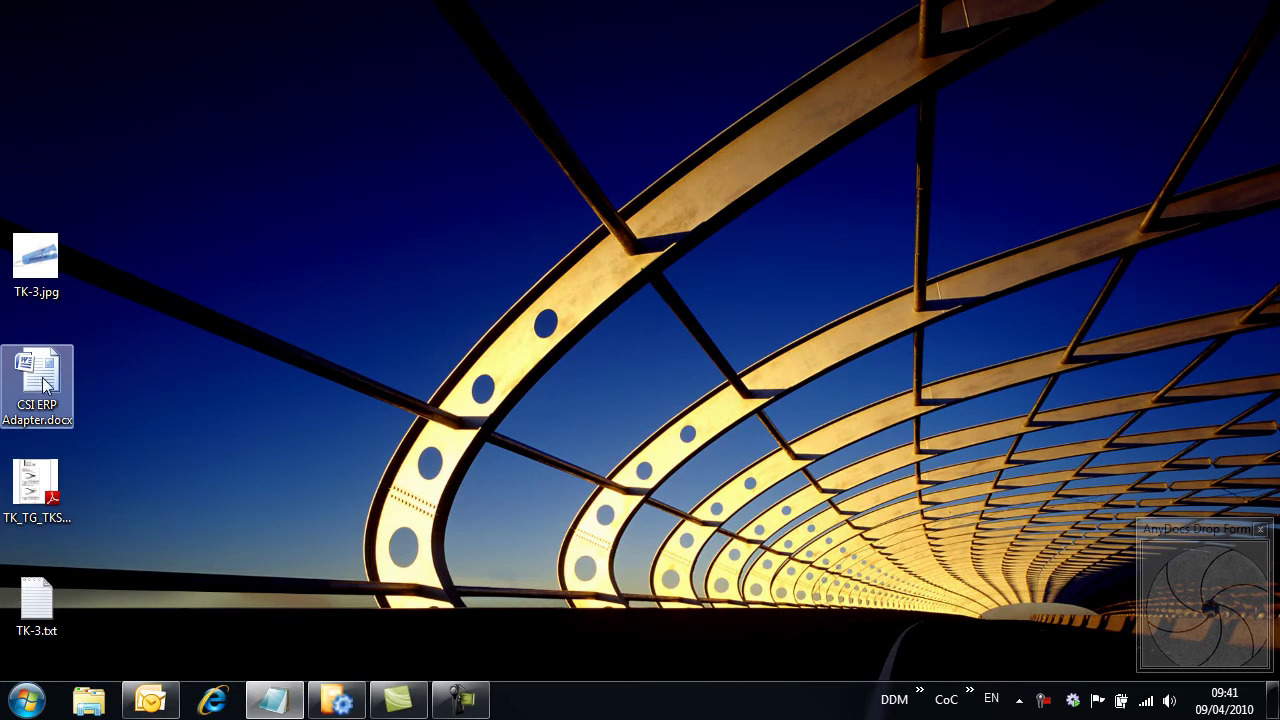
pyautogui.moveTo(71, 389); pyautogui.dragTo(1163, 591)
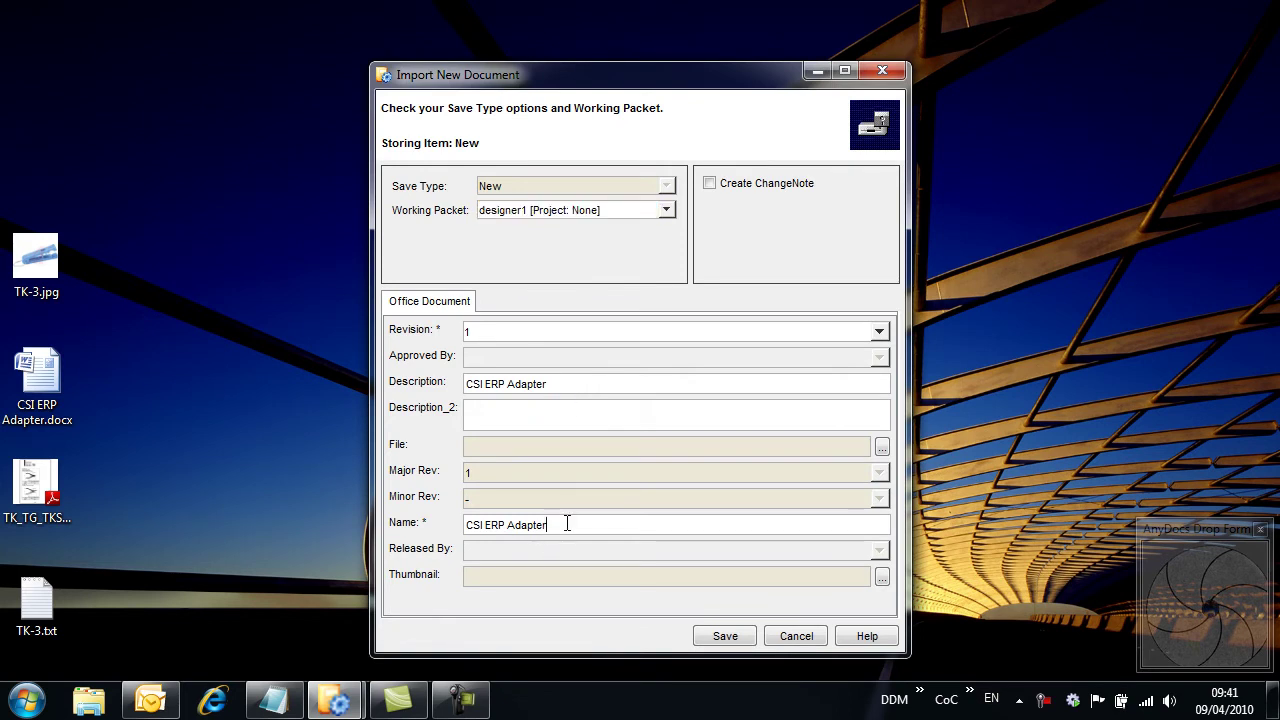
pyautogui.moveTo(566, 524); pyautogui.dragTo(448, 527)
pyautogui.write('CSI-1080')
# Fill in the second description as "ERP Adapter Overview", reusing "ERP Adapter" from the first description.
pyautogui.moveTo(548, 385); pyautogui.dragTo(486, 385)
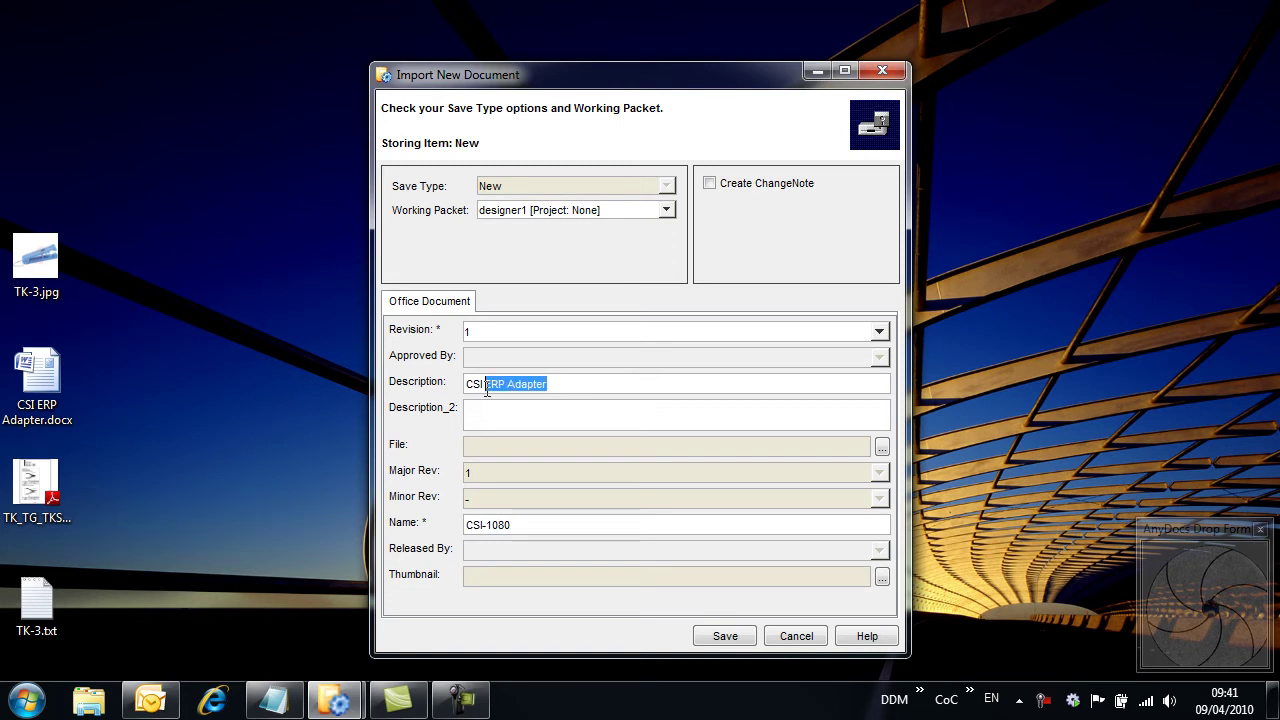
pyautogui.hotkey('ctrl', 'c')
pyautogui.click(491, 408)
pyautogui.hotkey('ctrl', 'v')
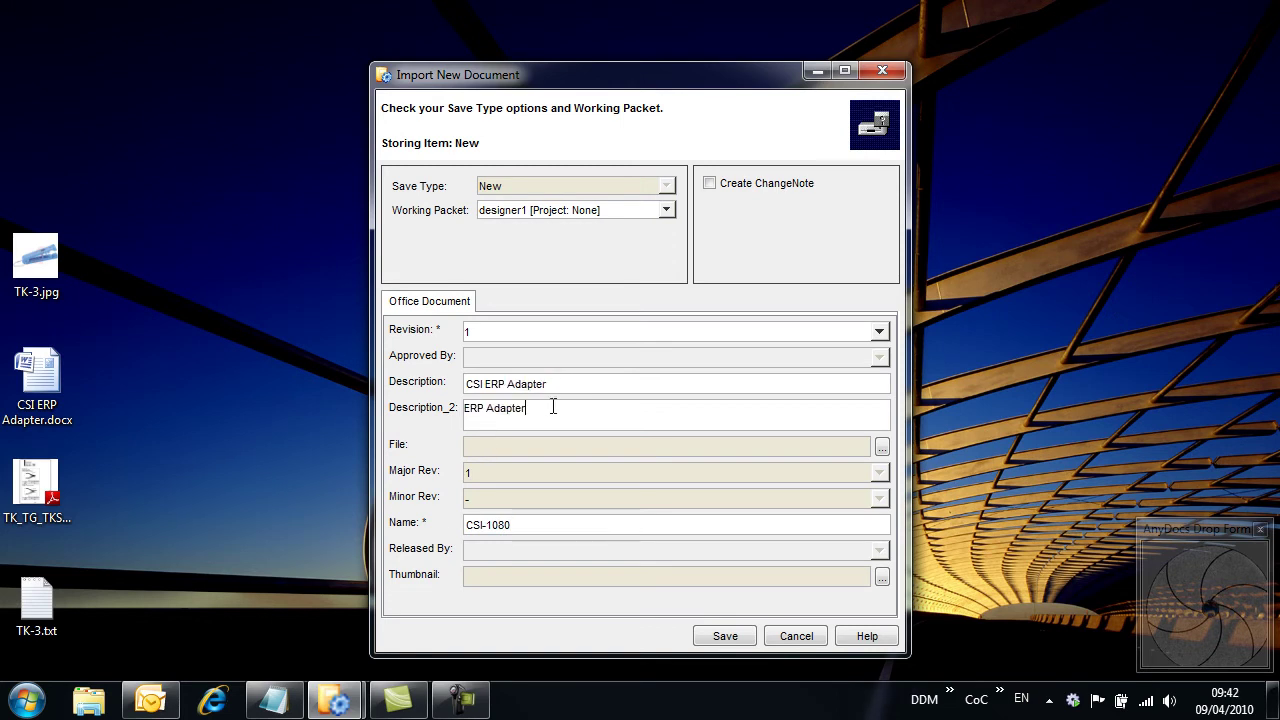
pyautogui.write('Overview')
# Assign the new document to the Pneu-Panel working packet of project SW-Modelling and save it.
pyautogui.click(599, 215)
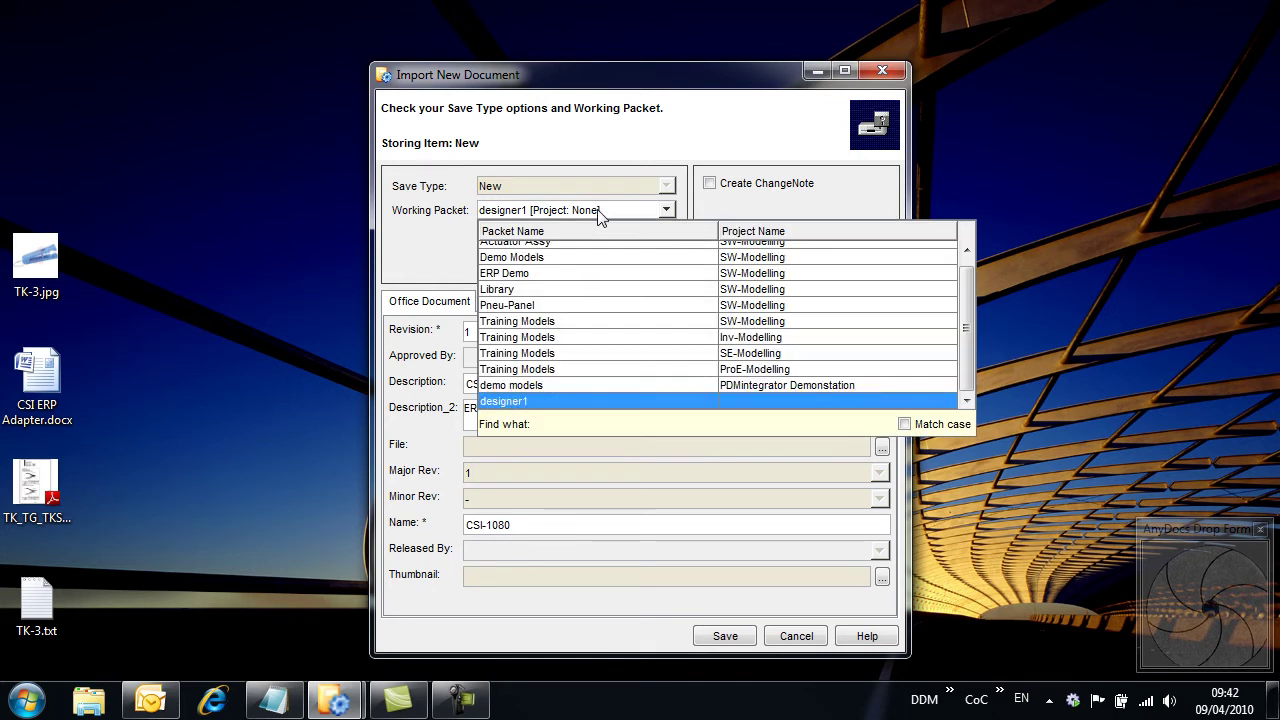
pyautogui.click(580, 313)
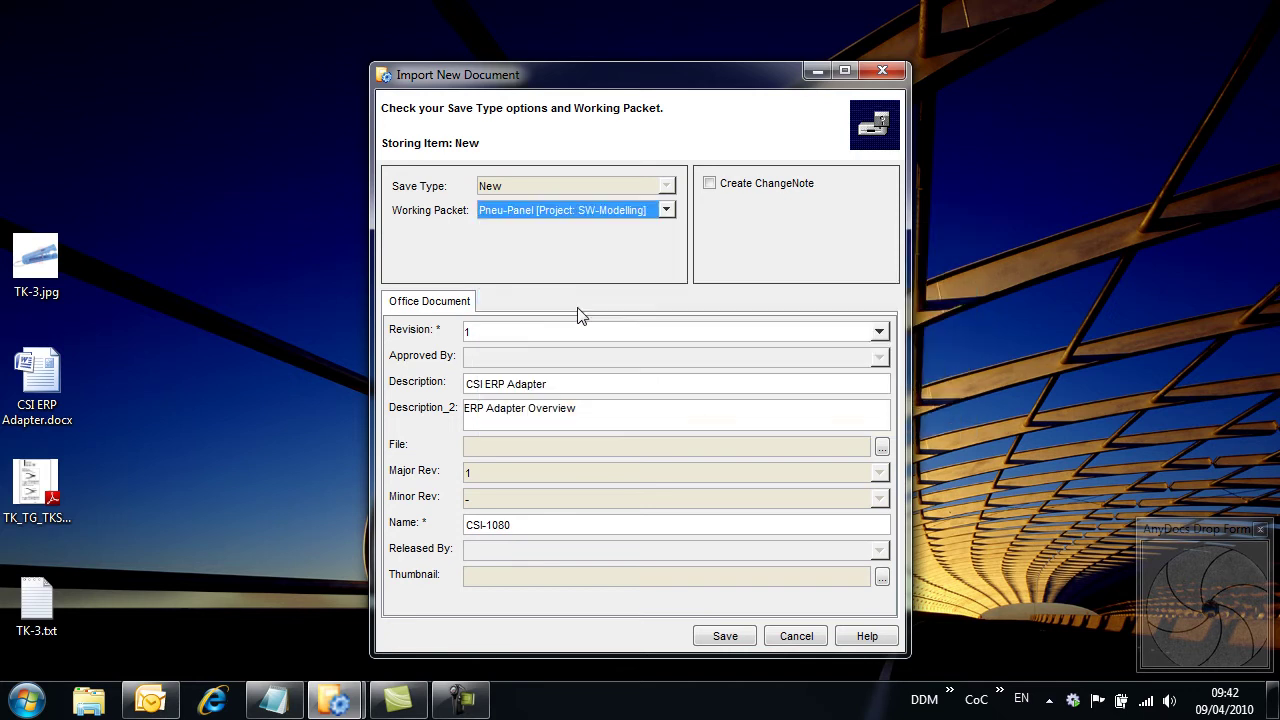
pyautogui.click(726, 637)
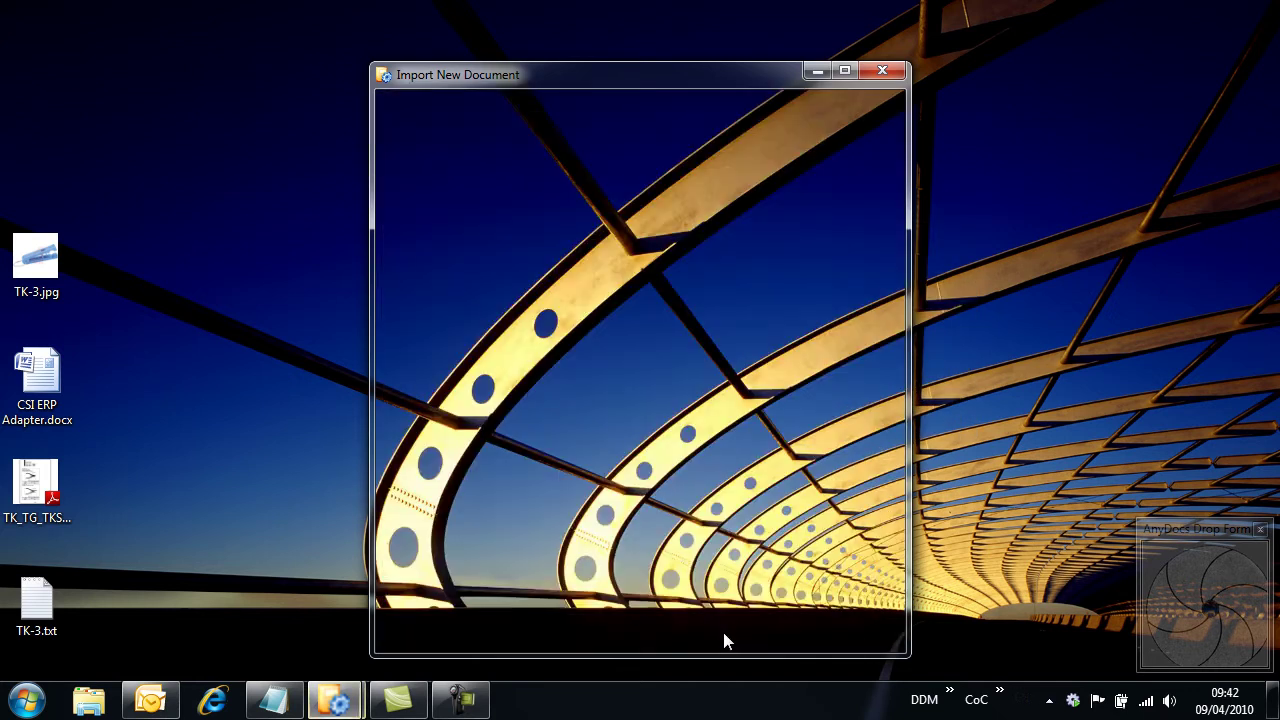
# Switch to CoCreate Model Manager and search for office documents with Create Date set to Today.
pyautogui.click(338, 703)
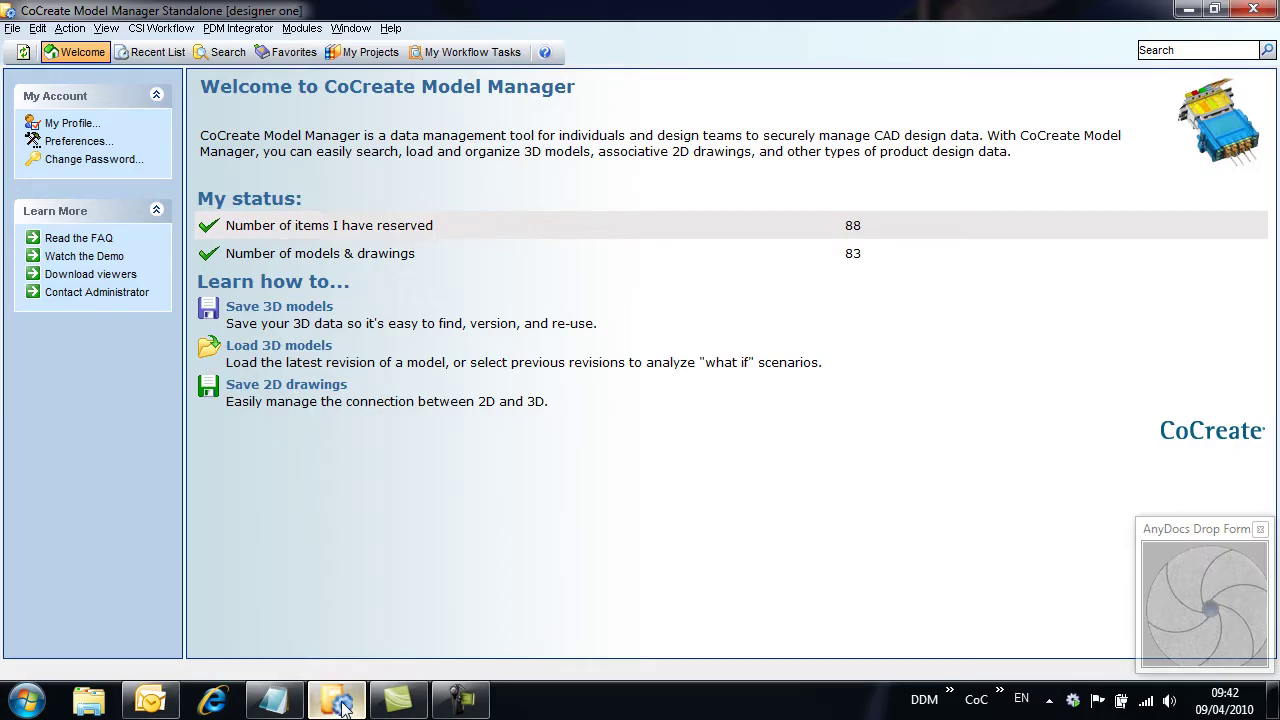
pyautogui.click(221, 58)
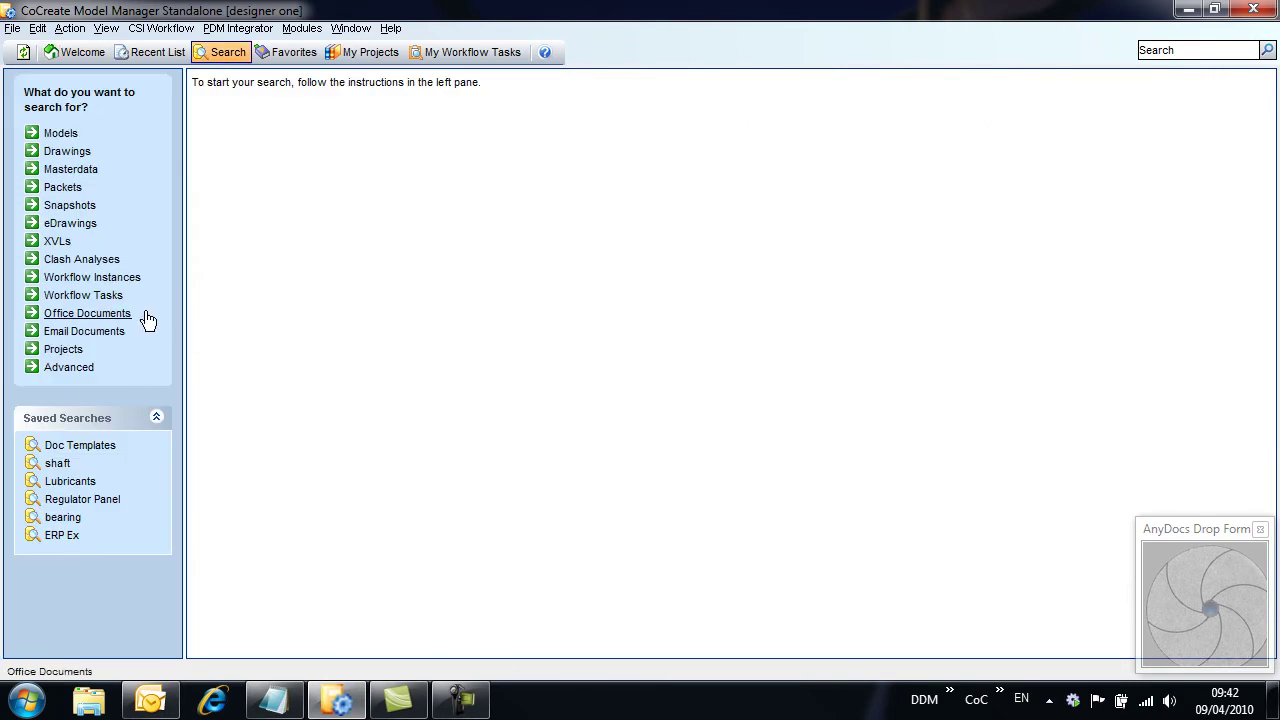
pyautogui.click(103, 316)
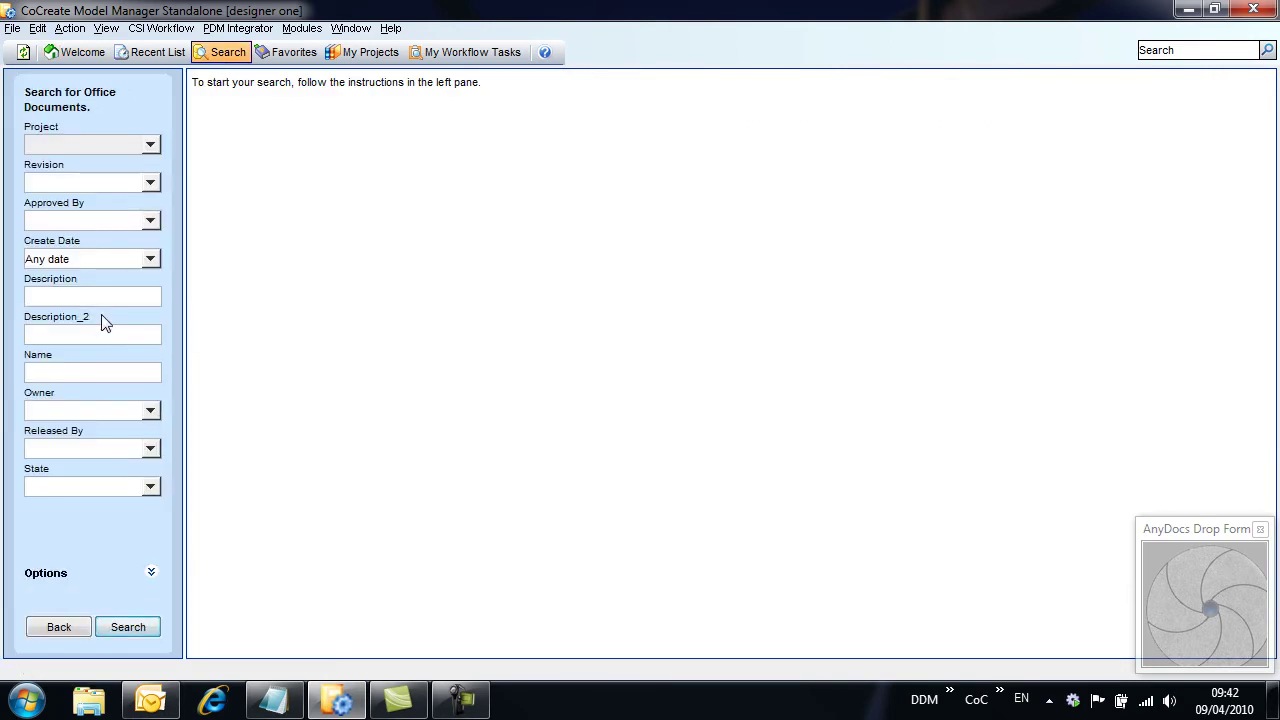
pyautogui.click(150, 259)
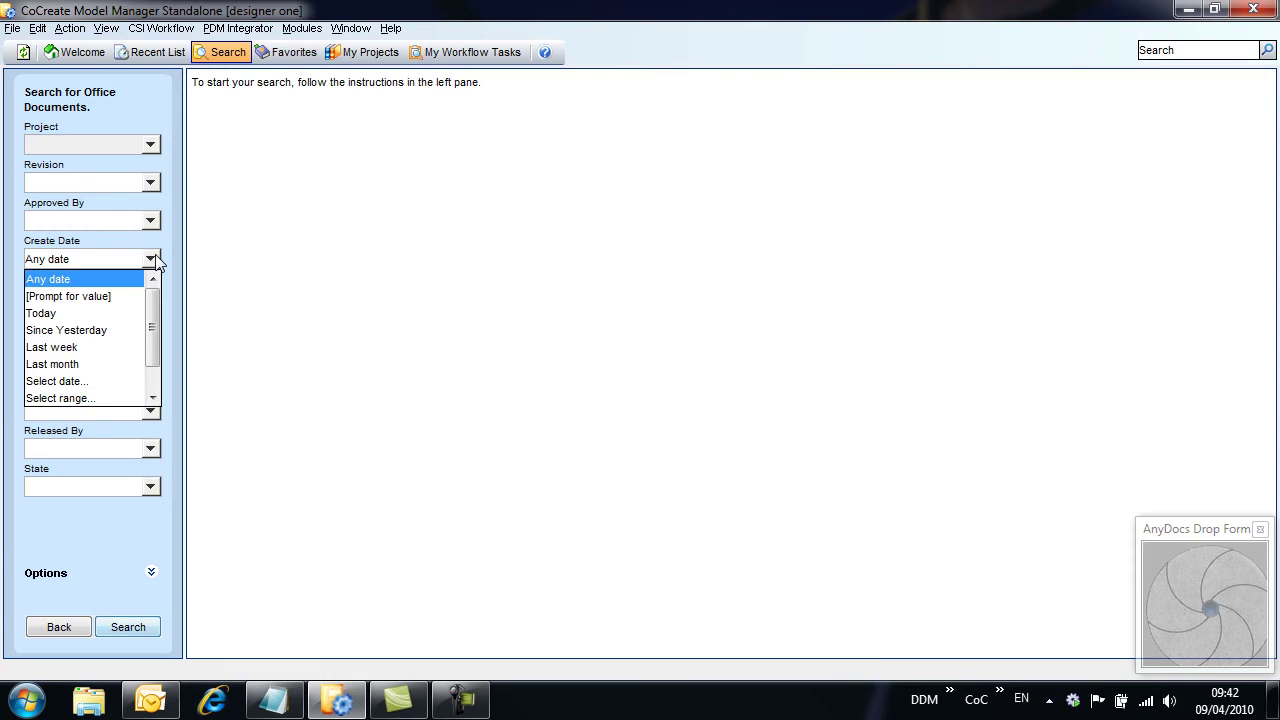
pyautogui.click(110, 314)
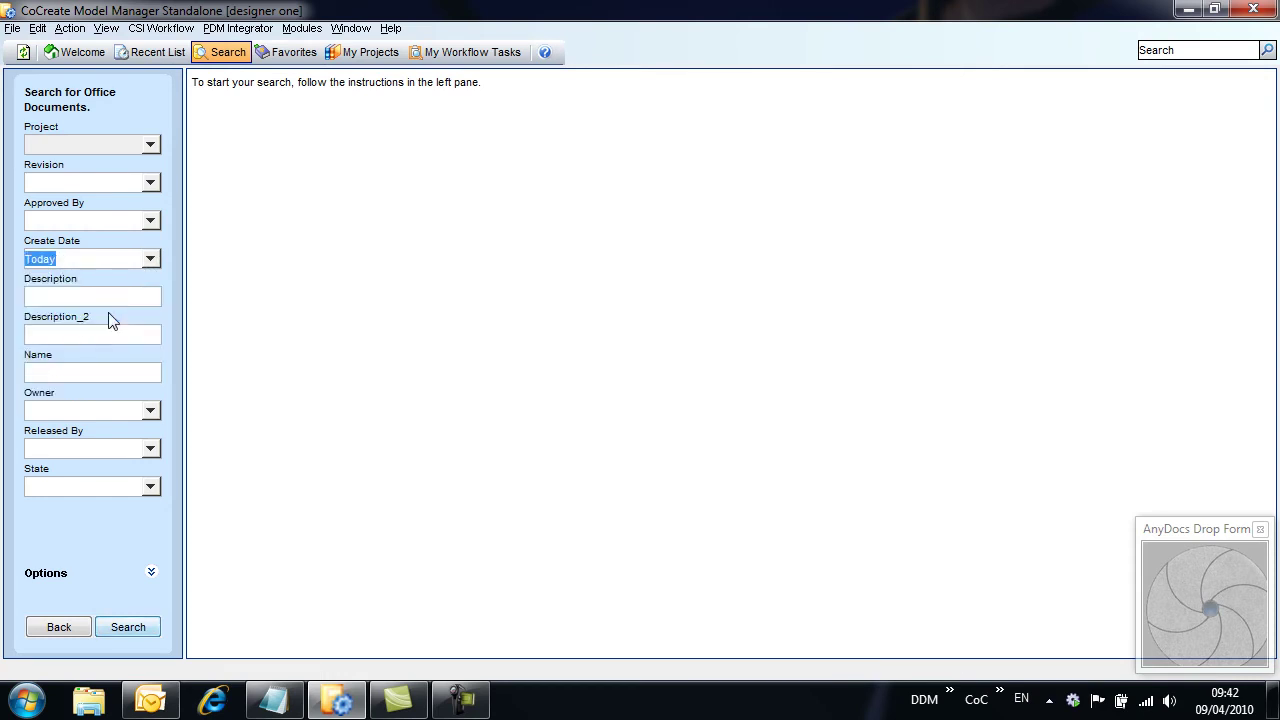
pyautogui.click(127, 627)
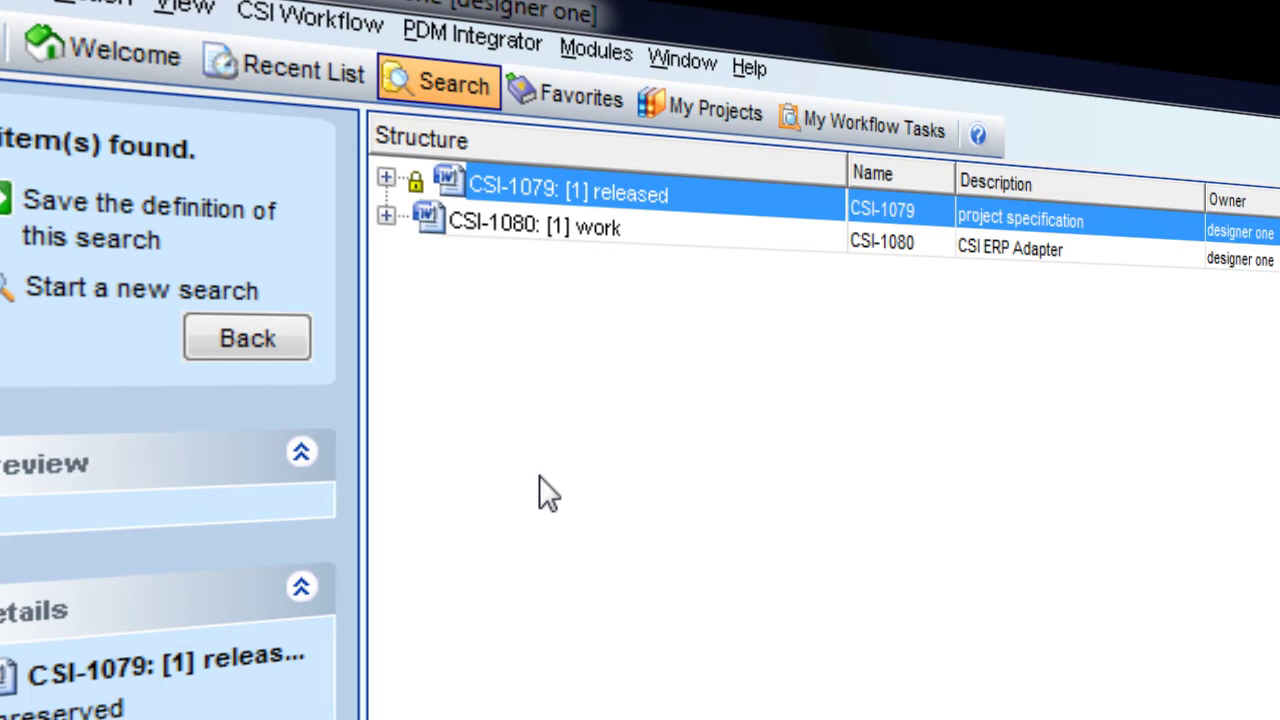
# Examine the database attributes, where-used structure and stored files of document CSI-1080.
pyautogui.click(548, 226)
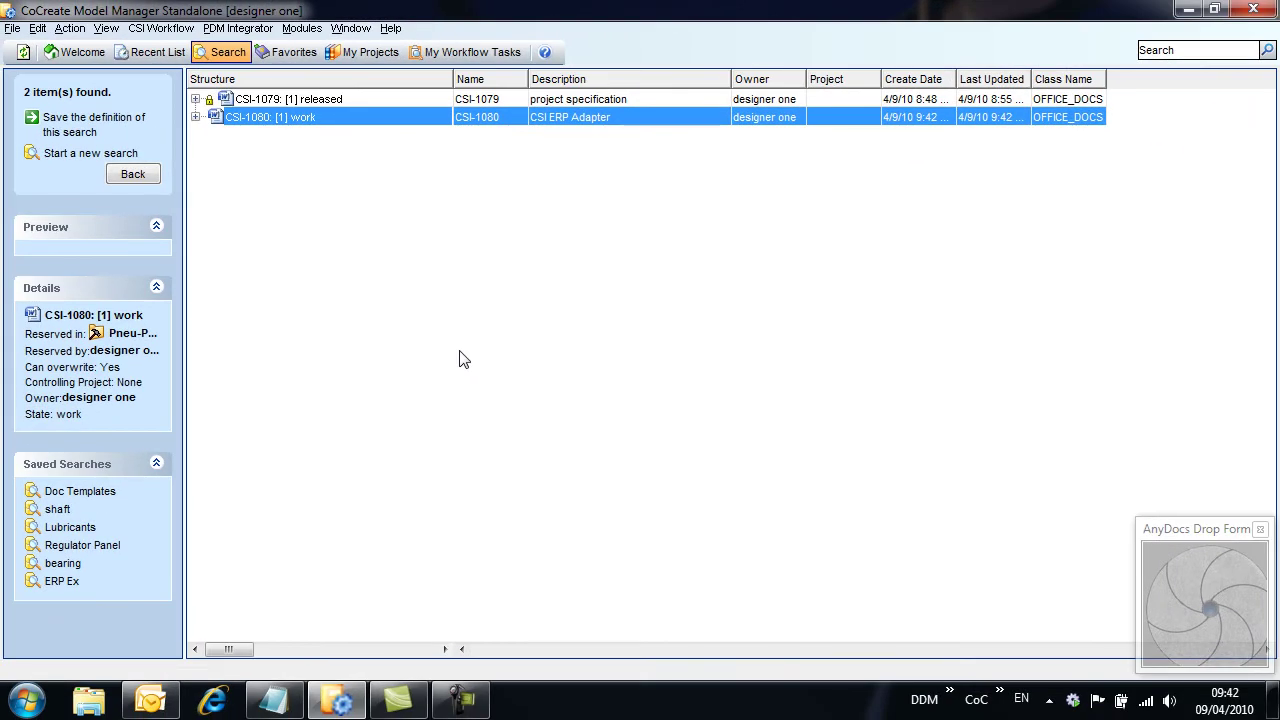
pyautogui.rightClick(272, 115)
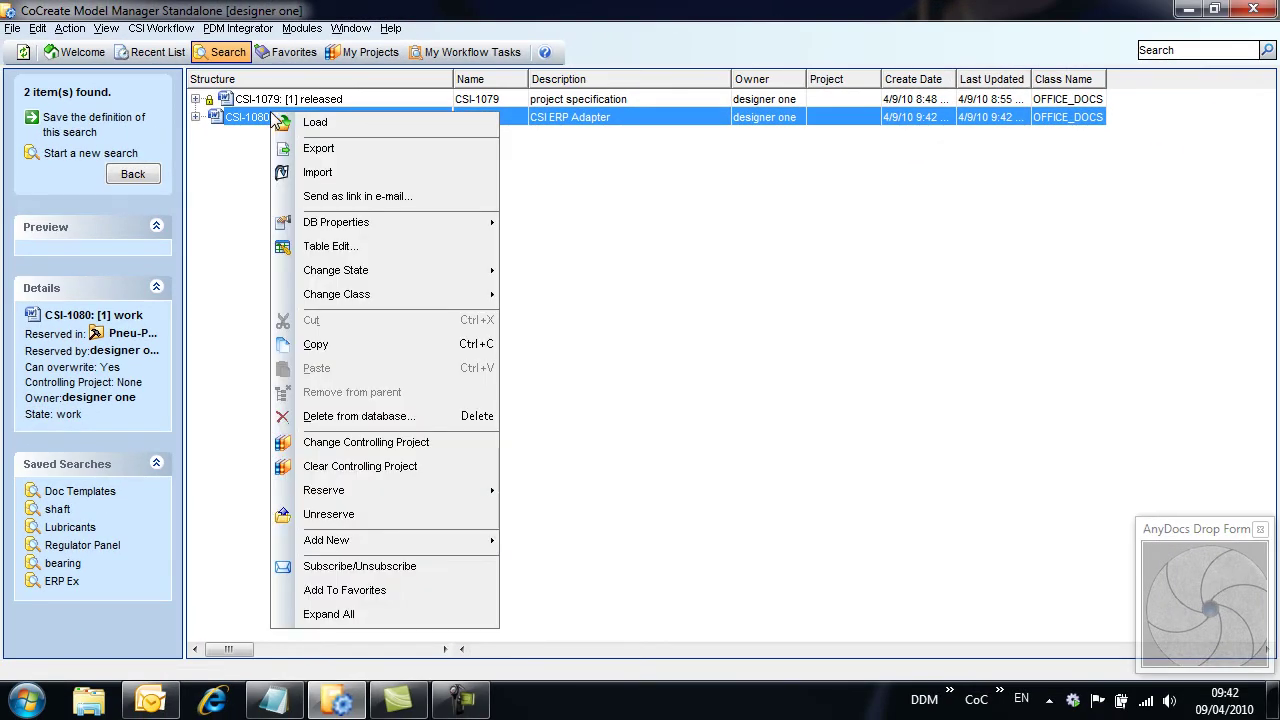
pyautogui.moveTo(350, 224)
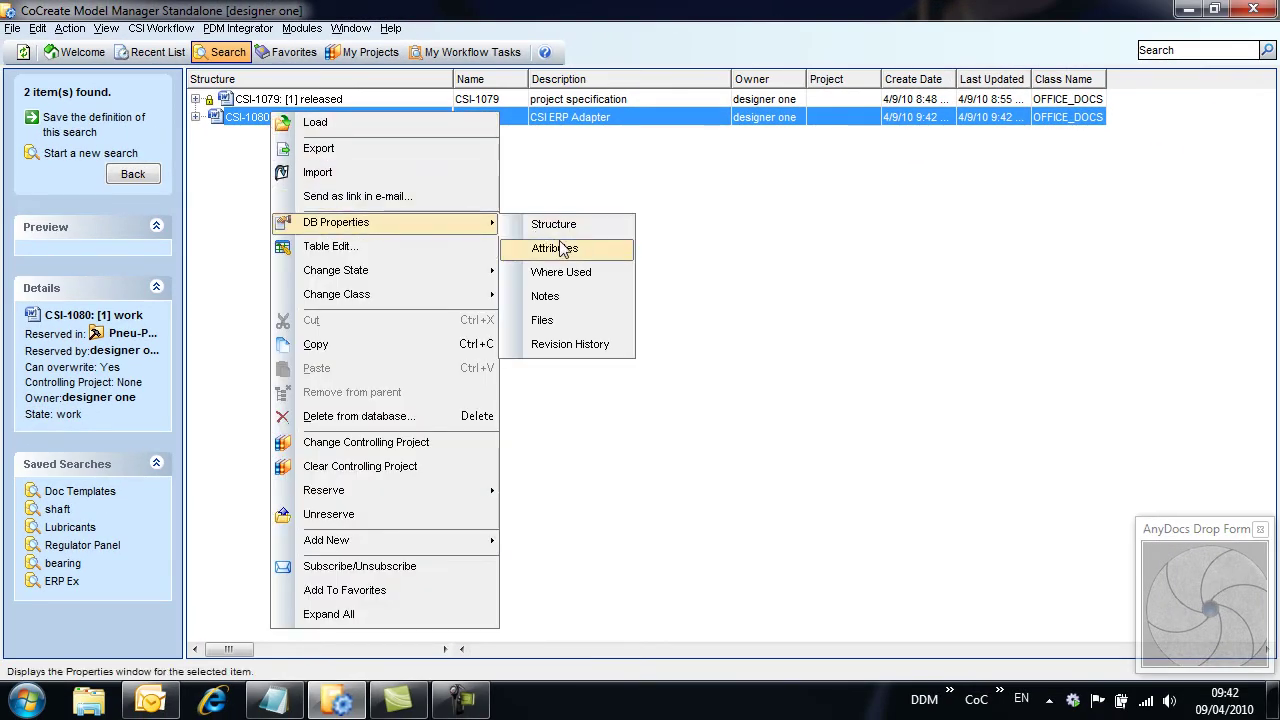
pyautogui.click(615, 248)
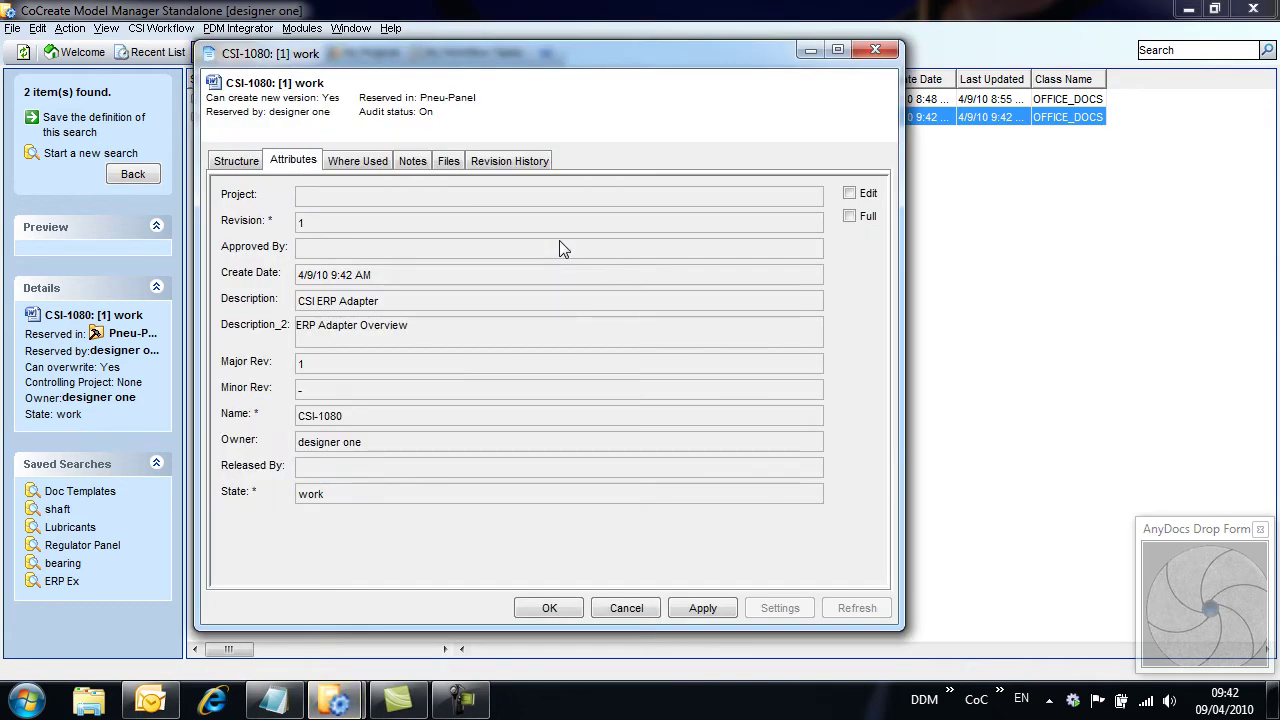
pyautogui.click(357, 161)
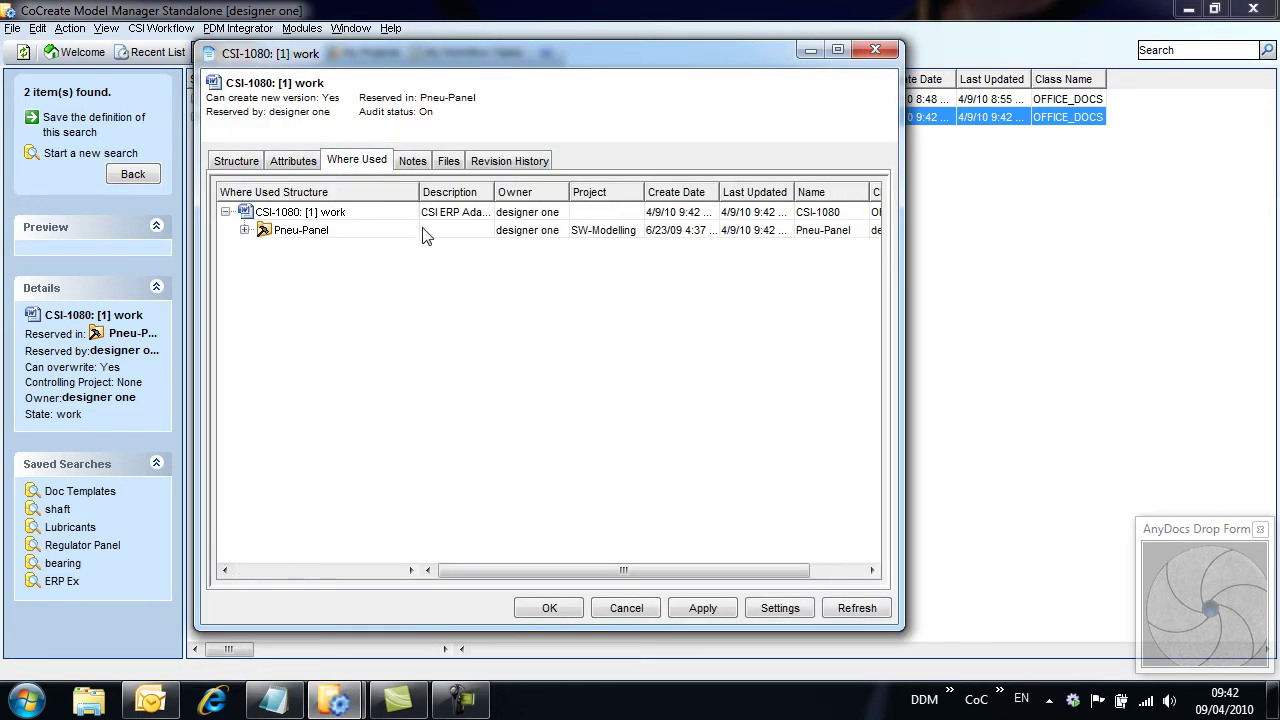
pyautogui.click(448, 162)
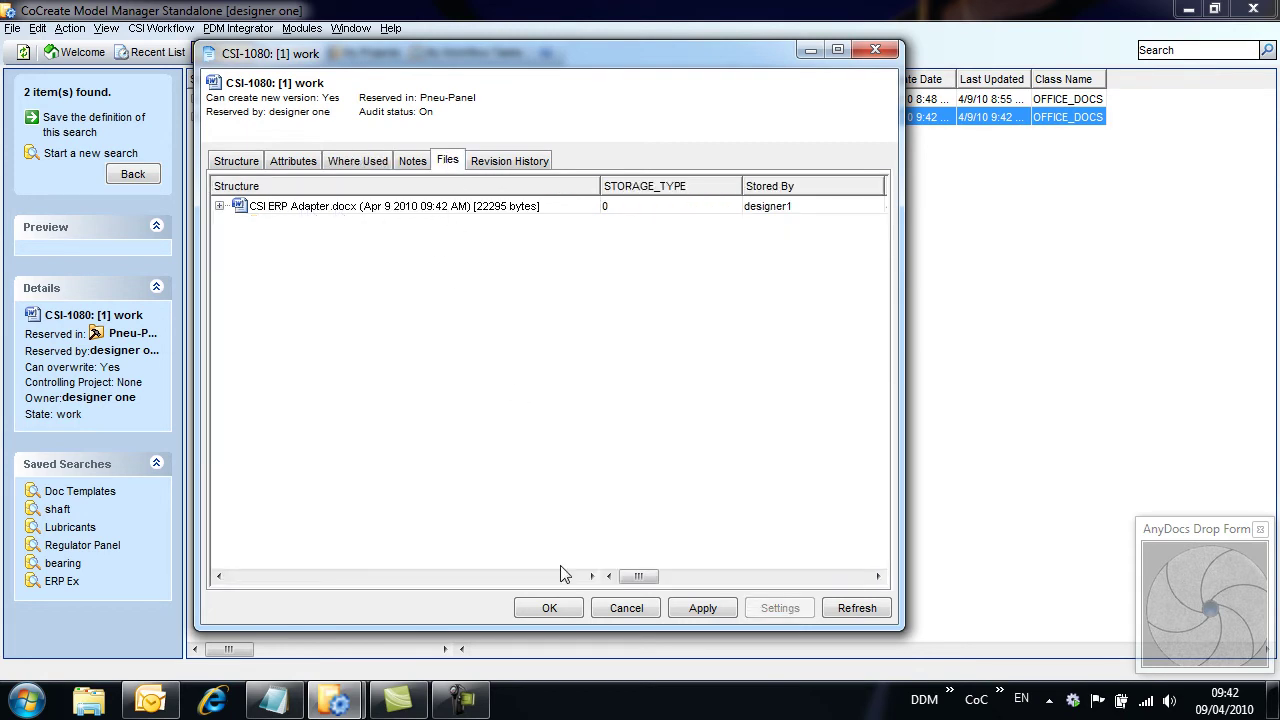
pyautogui.click(559, 607)
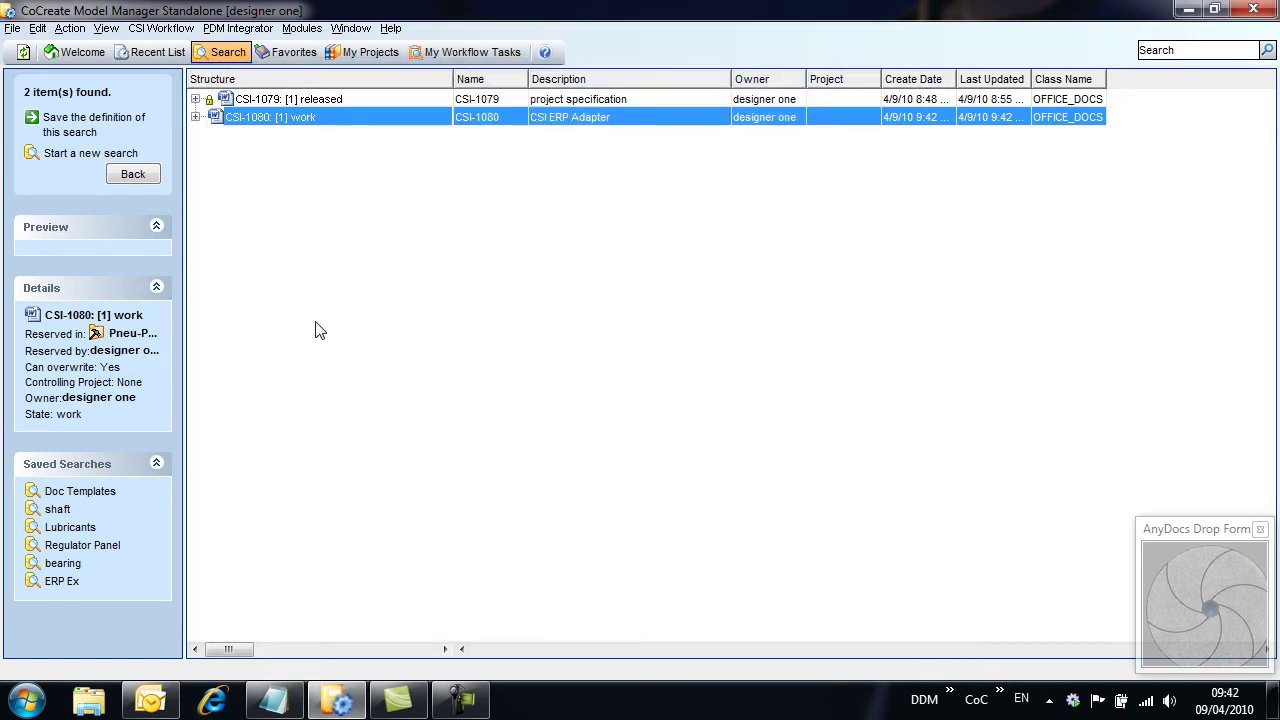
# Load document CSI-1080 from the search results for editing in Microsoft Word.
pyautogui.rightClick(256, 118)
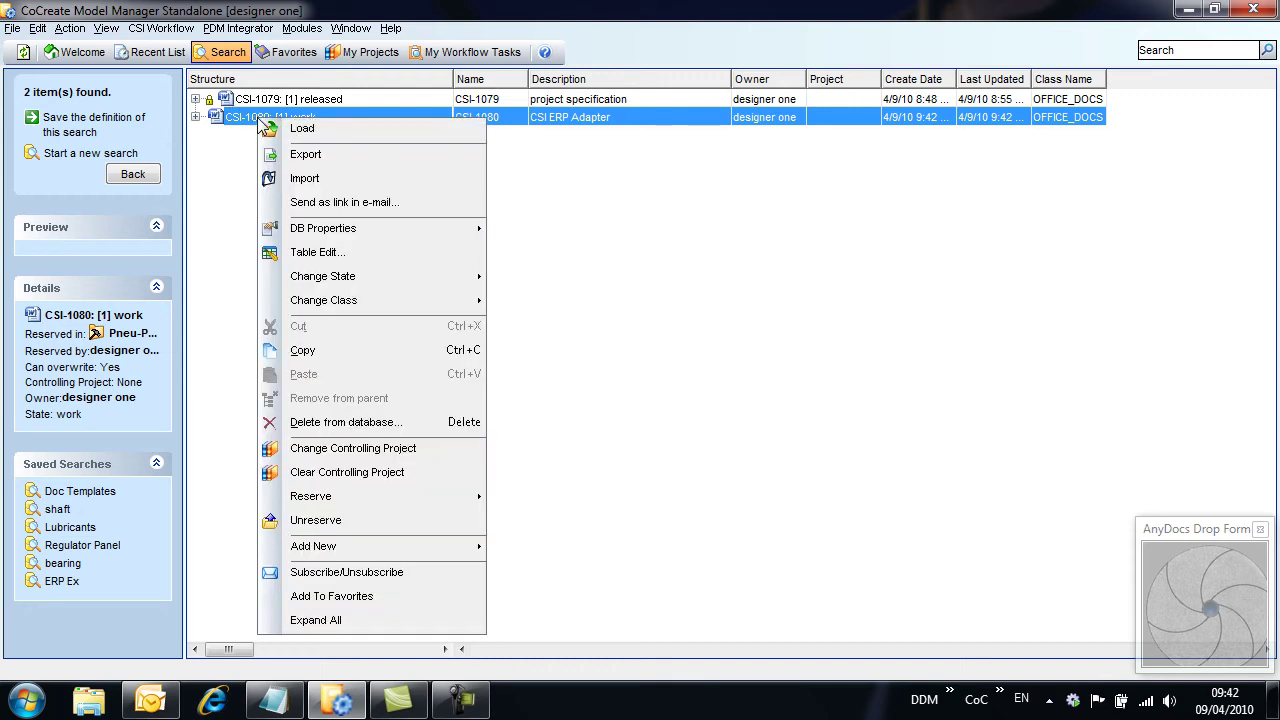
pyautogui.click(311, 133)
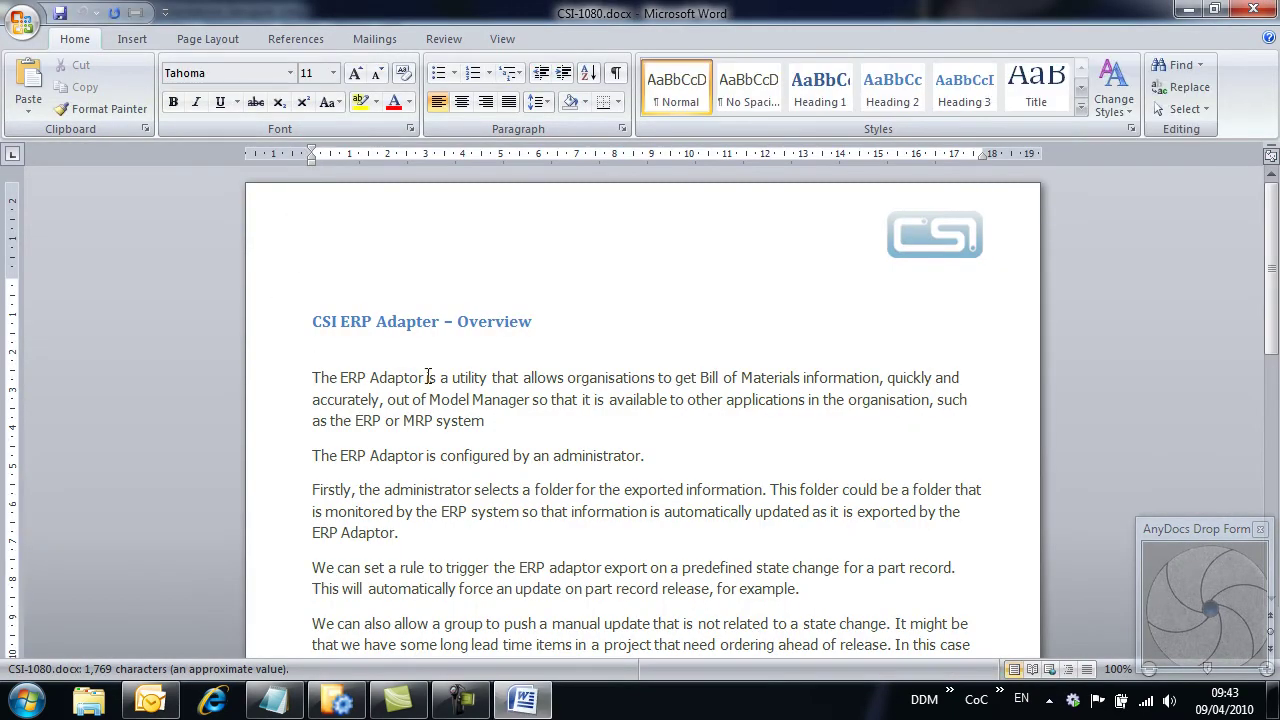
# Replace every occurrence of "Adaptor" with "Adapter" throughout the document, including a search continued from the beginning.
pyautogui.moveTo(424, 377); pyautogui.dragTo(370, 380)
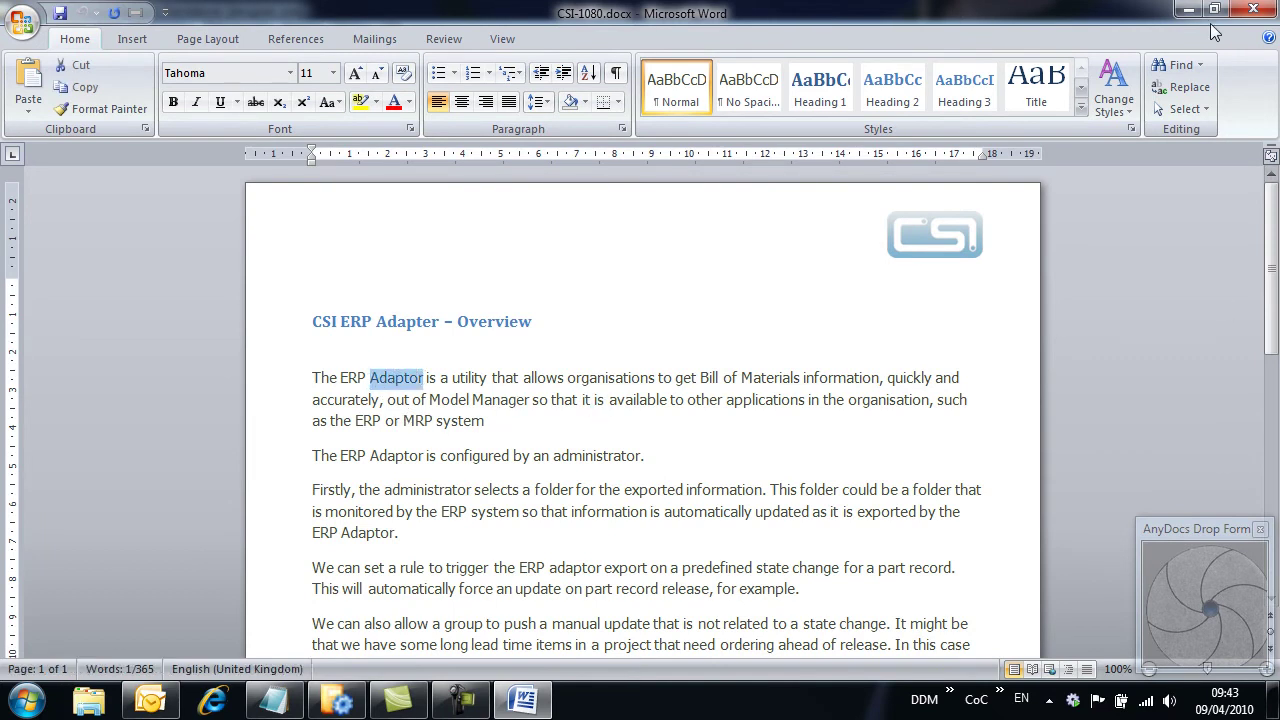
pyautogui.click(1187, 87)
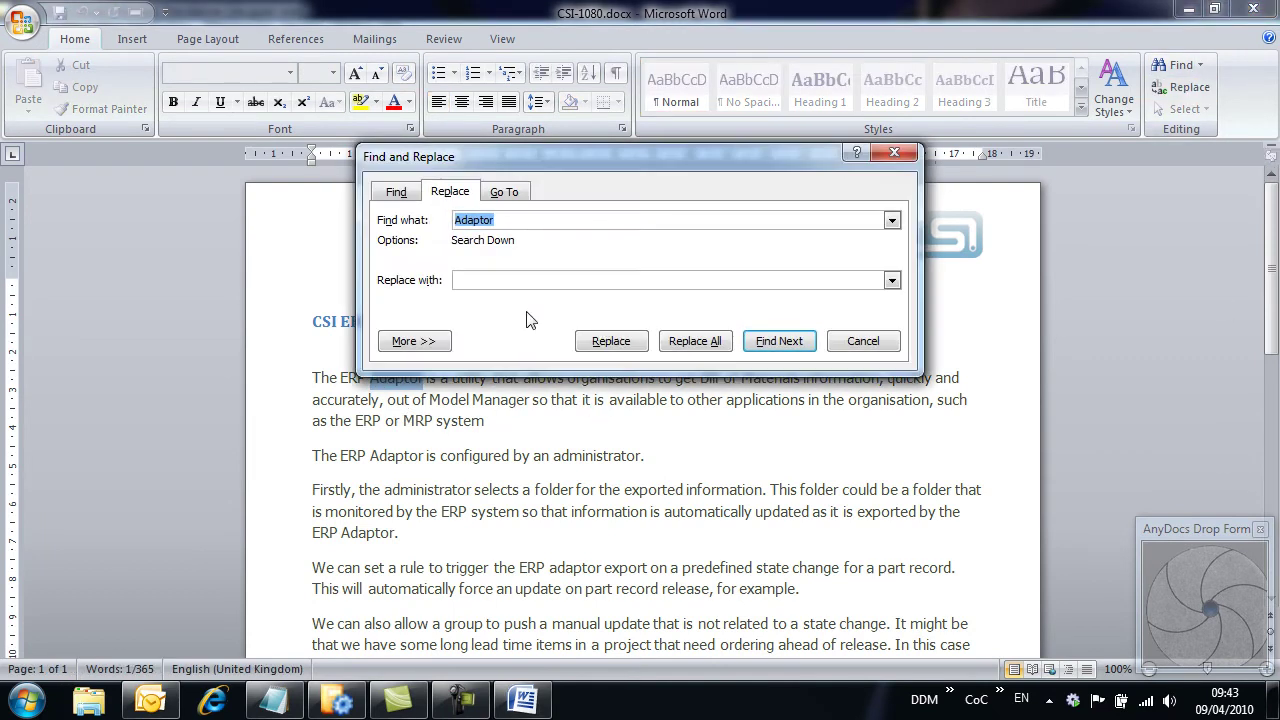
pyautogui.click(485, 279)
pyautogui.write('Adaptor')
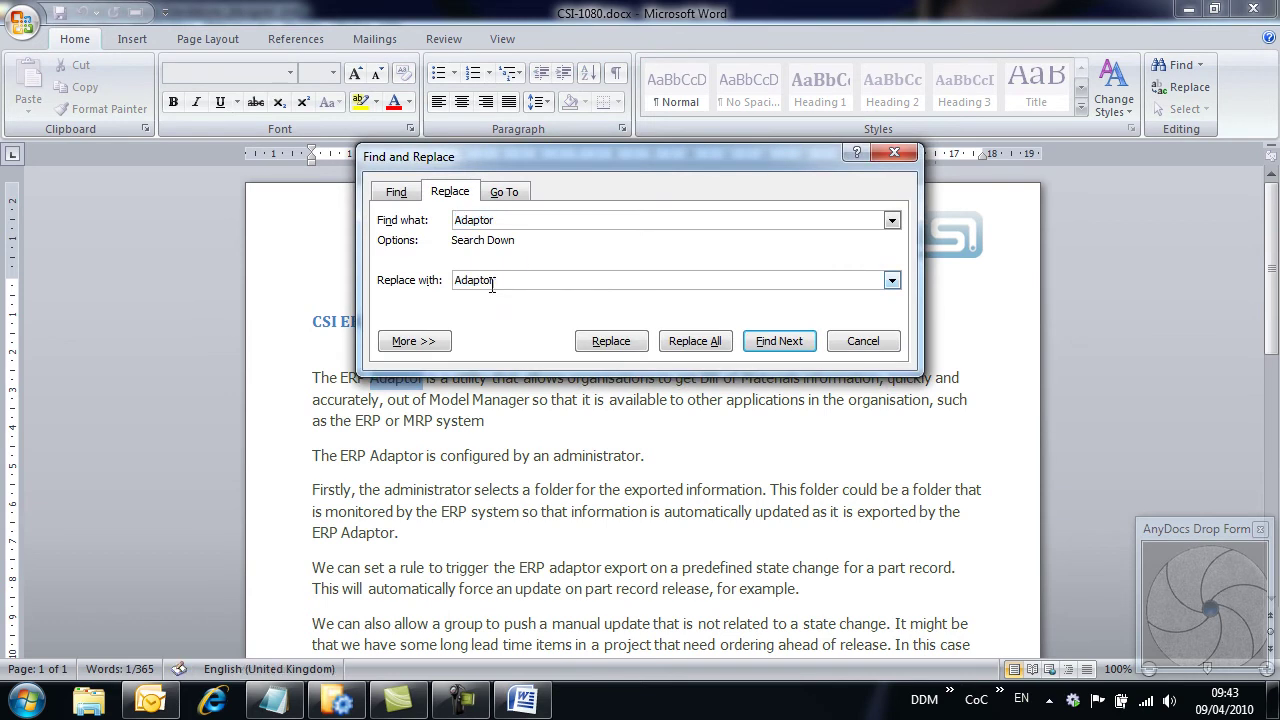
pyautogui.press('BackSpace')
pyautogui.press('BackSpace')
pyautogui.write('er')
pyautogui.click(707, 344)
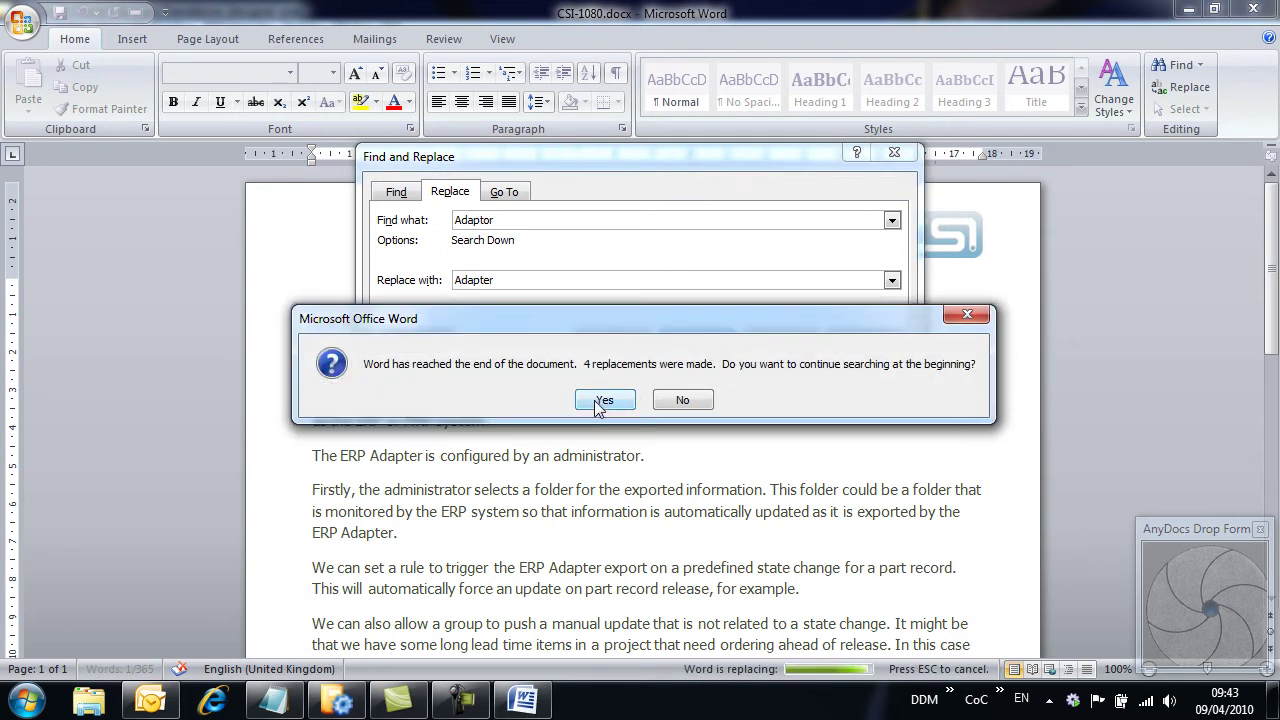
pyautogui.click(597, 402)
pyautogui.click(634, 399)
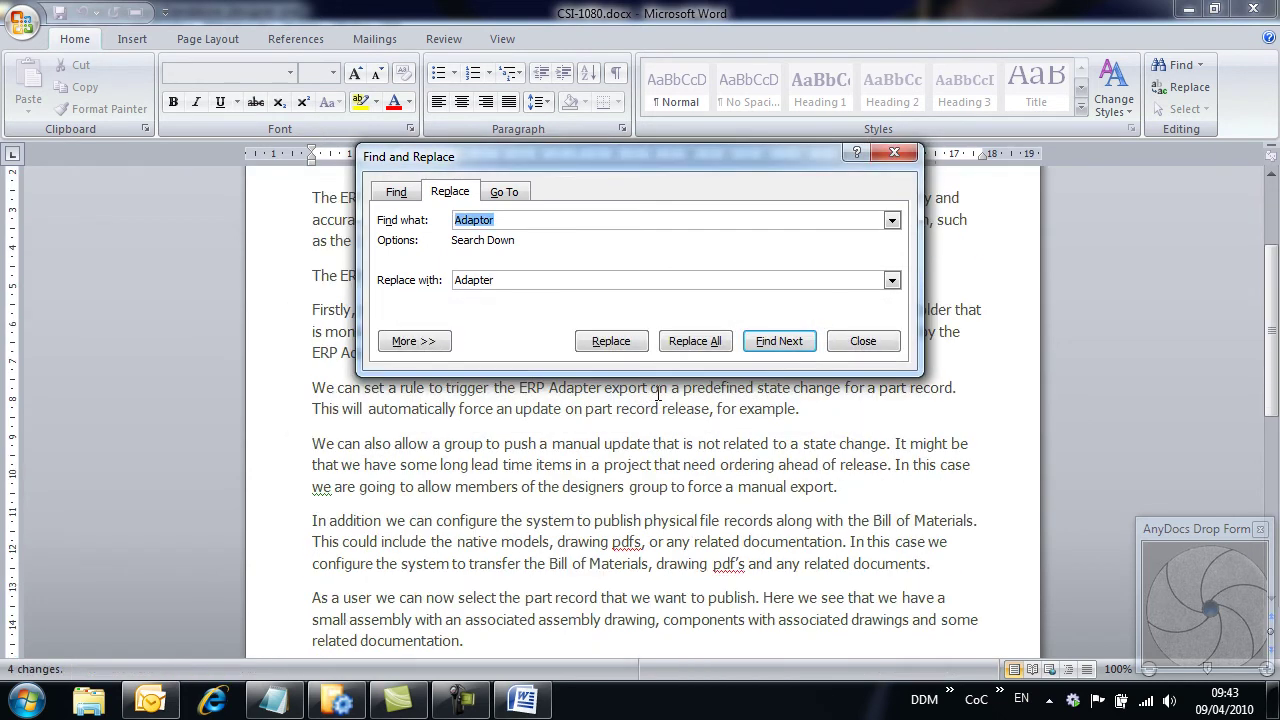
pyautogui.click(862, 343)
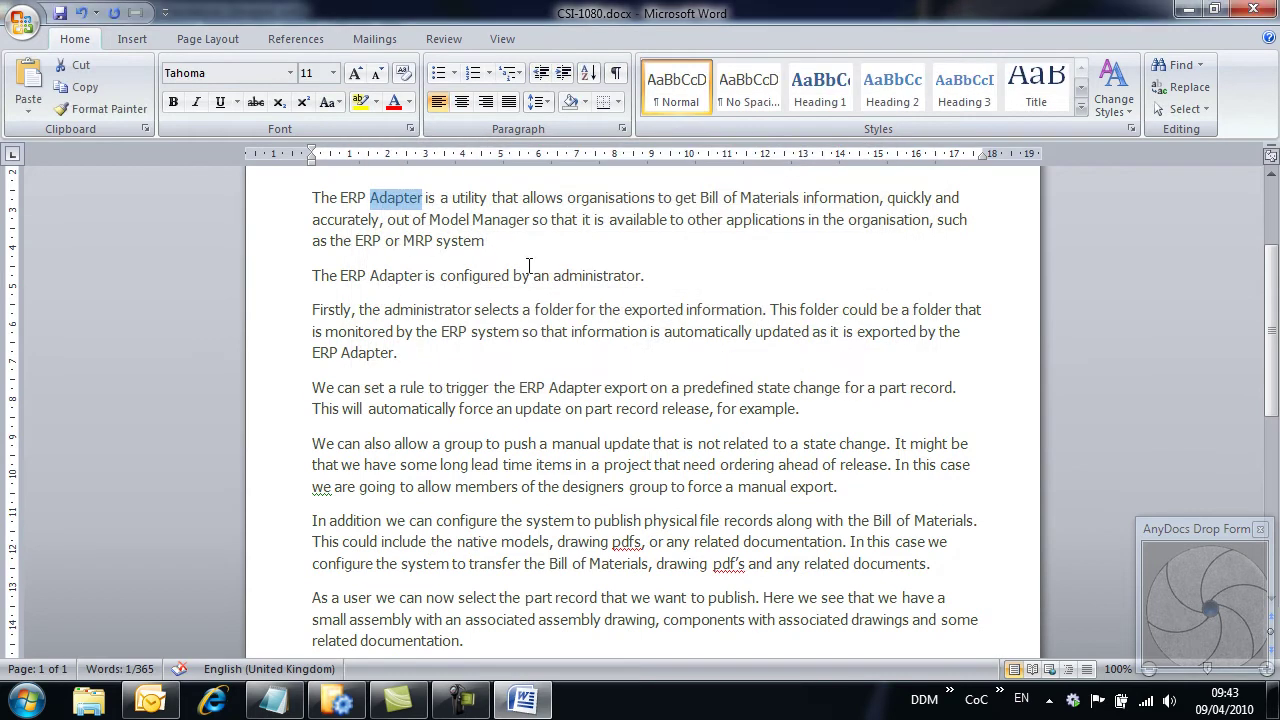
# Save the edited CSI-1080 document and store it back to the database with Save Type Overwrite.
pyautogui.scroll(3, 430, 242)
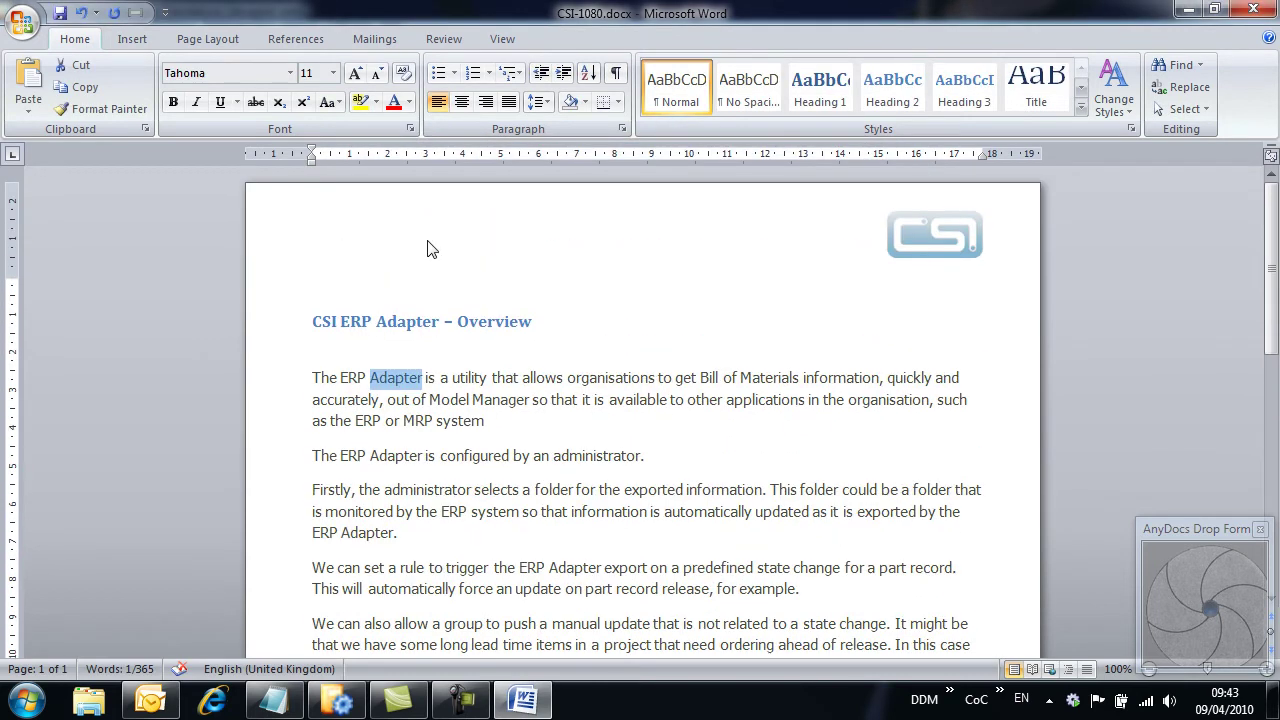
pyautogui.click(60, 14)
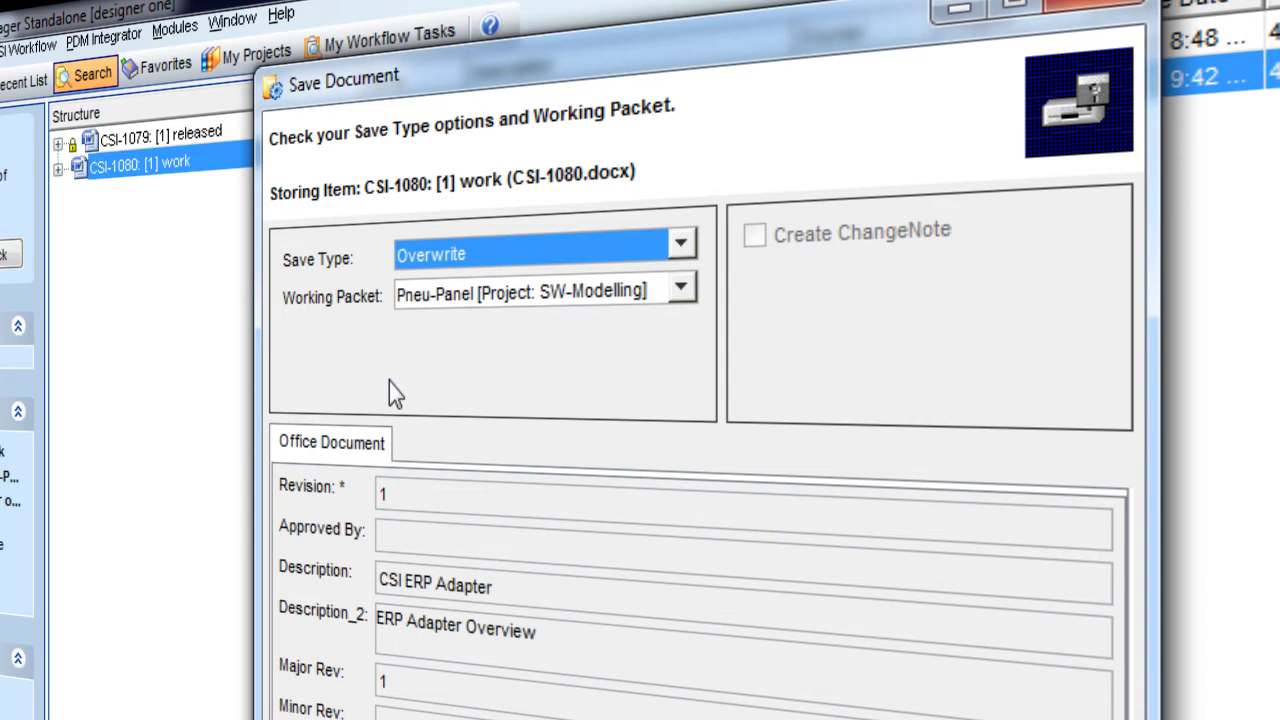
pyautogui.click(595, 258)
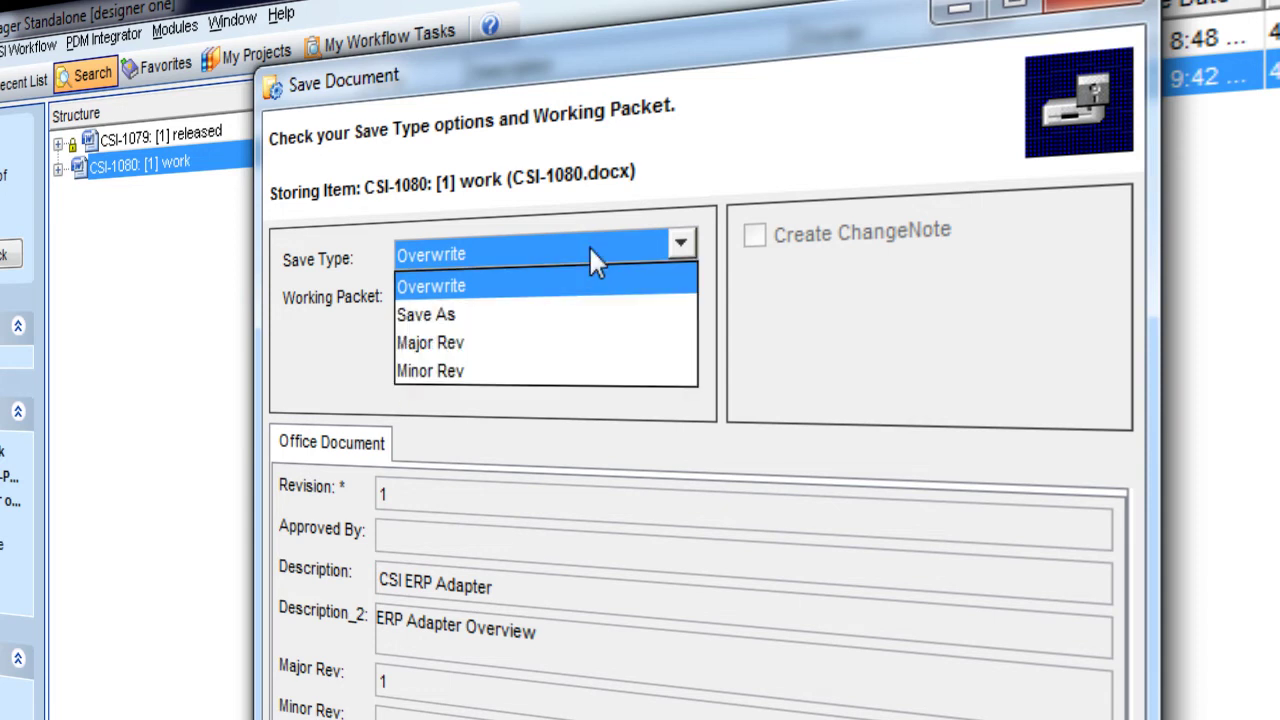
pyautogui.click(589, 245)
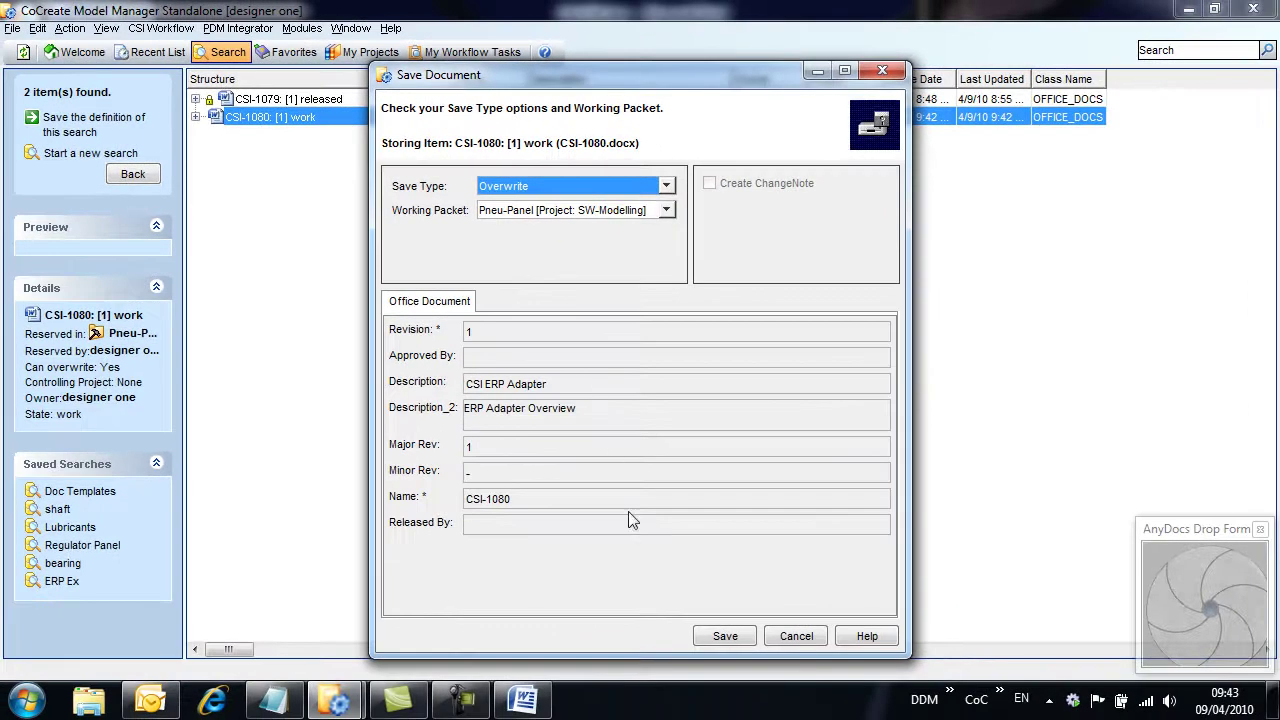
pyautogui.click(728, 640)
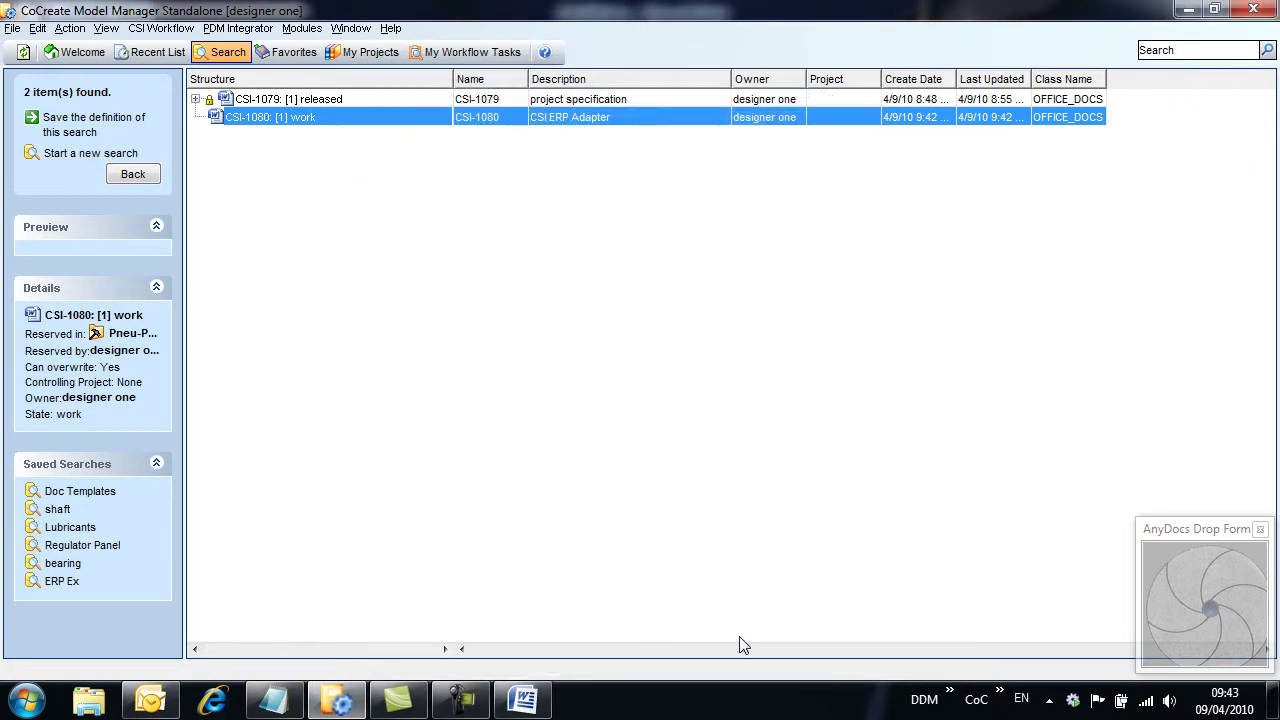
# Examine the files stored in the database for document CSI-1080, including both .docx entries.
pyautogui.rightClick(272, 119)
pyautogui.moveTo(355, 234)
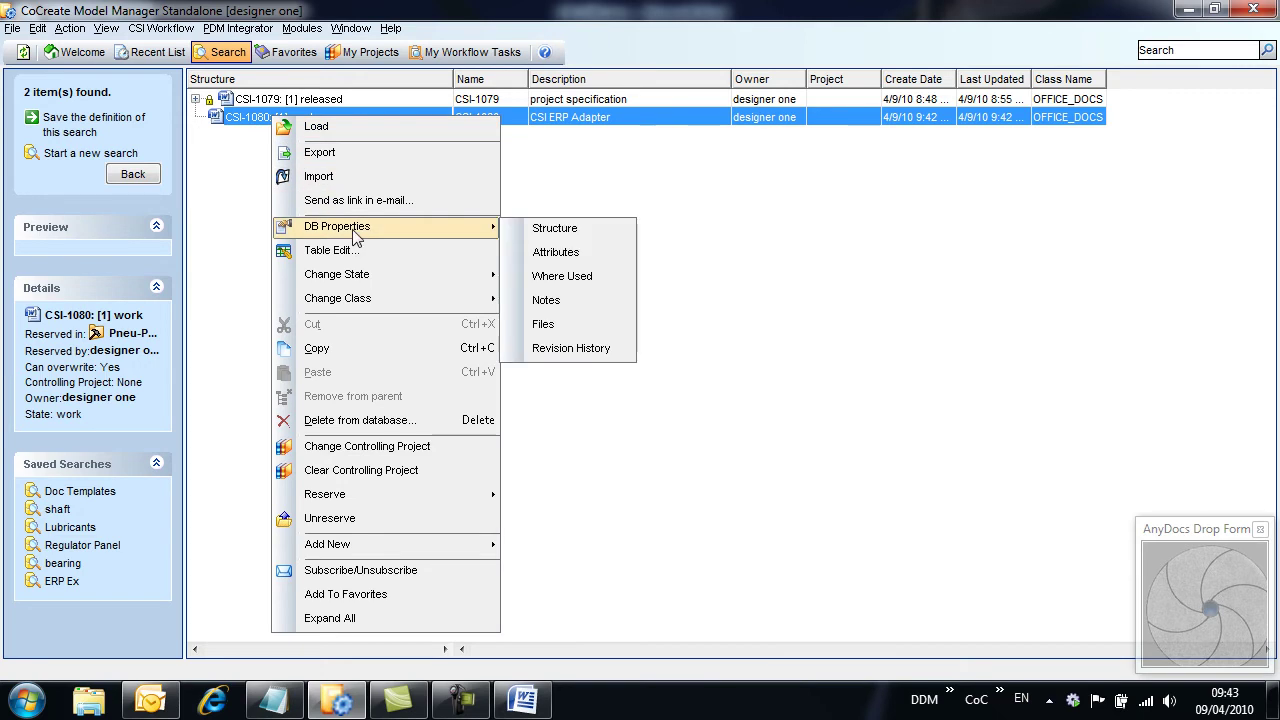
pyautogui.click(562, 328)
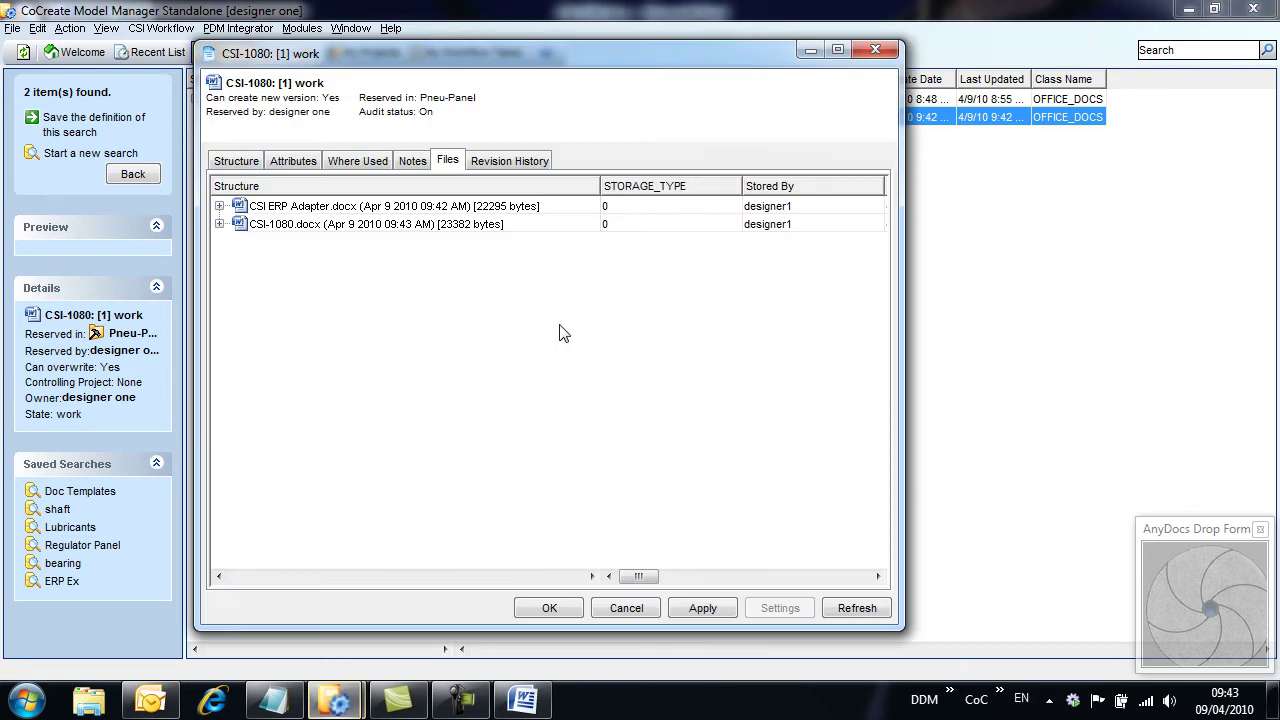
pyautogui.click(306, 208)
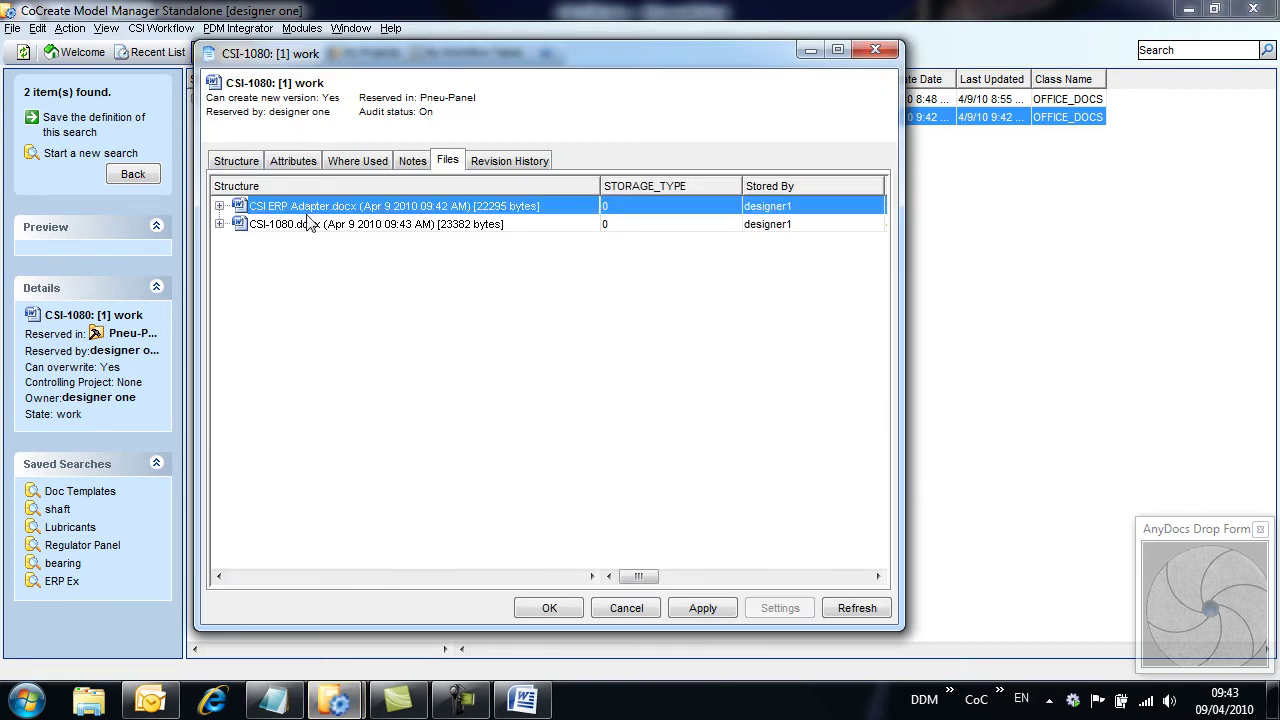
pyautogui.click(310, 225)
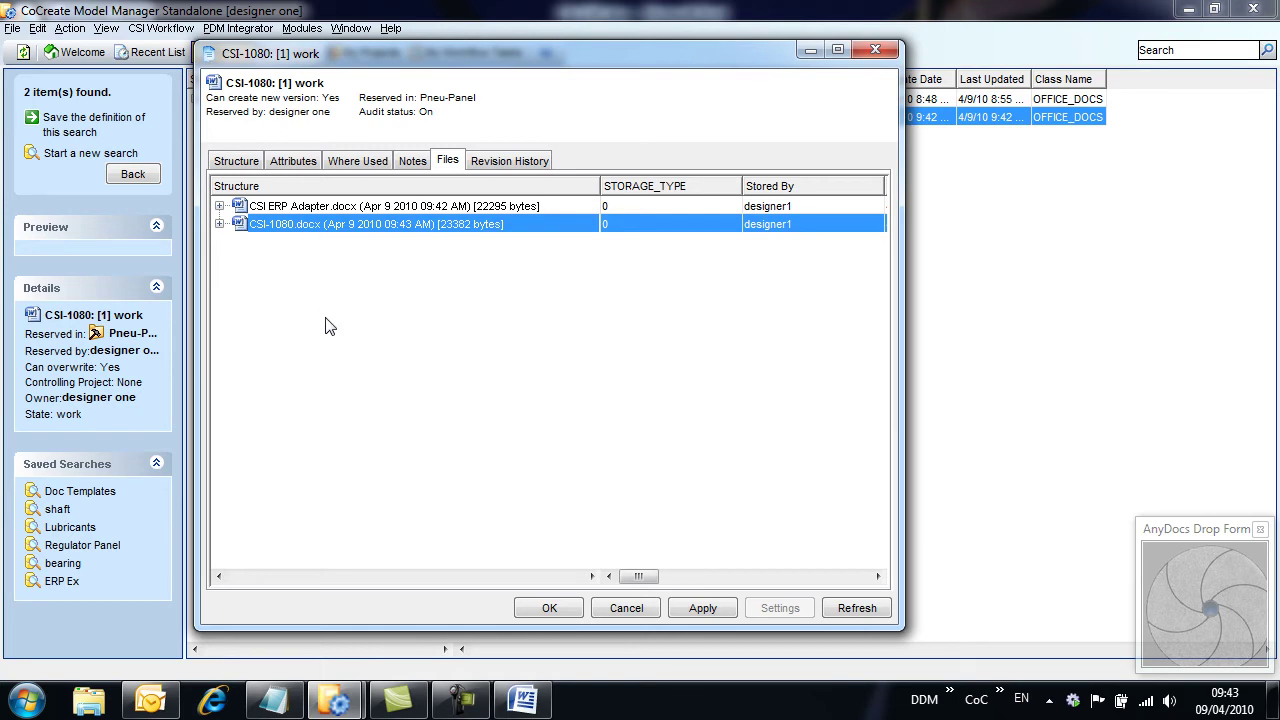
pyautogui.click(549, 608)
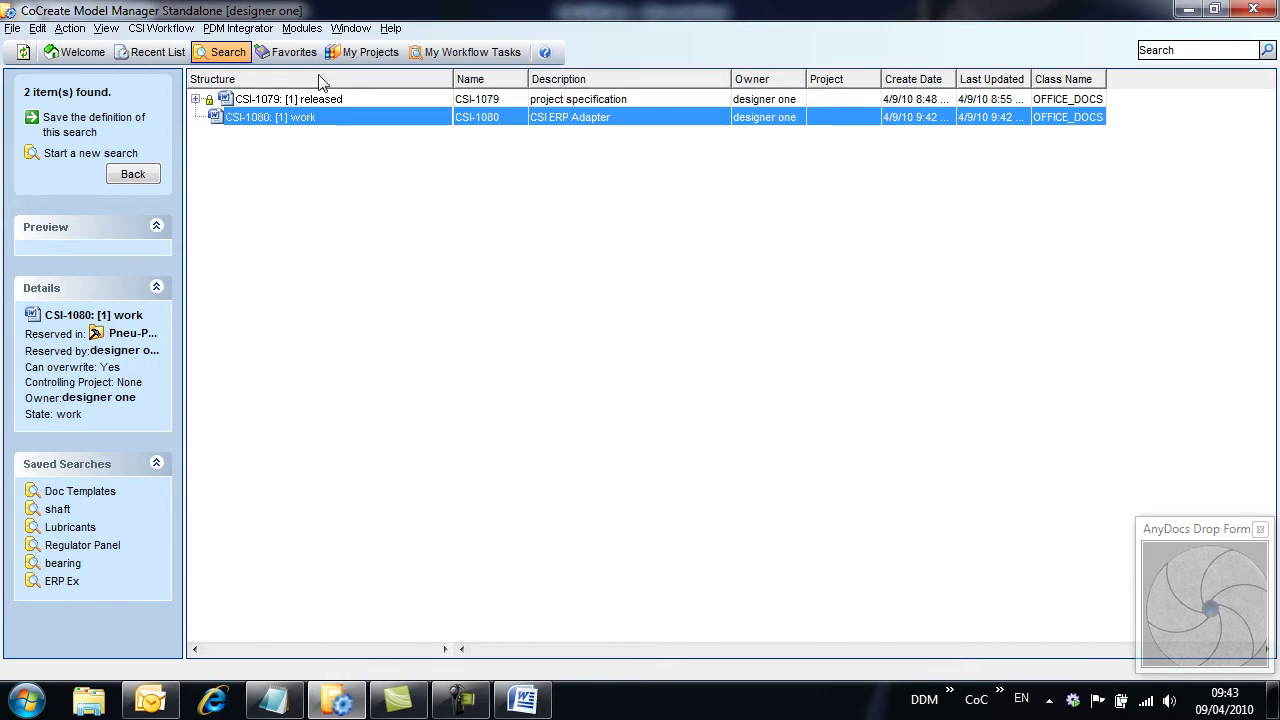
# Expand the Pneu-Panel packet in the SW-Modelling project and view the enlarged preview of regulator panel assembly model CSI-1063.
pyautogui.click(290, 52)
pyautogui.click(362, 52)
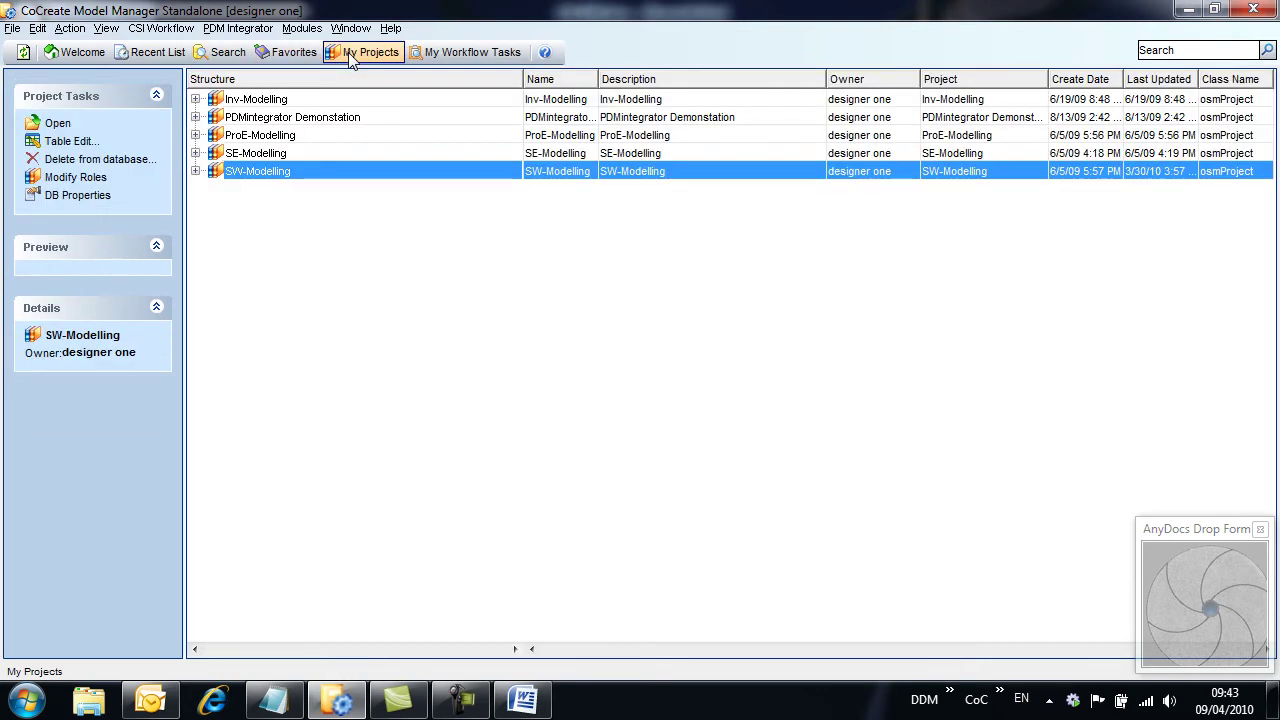
pyautogui.click(196, 171)
pyautogui.doubleClick(224, 245)
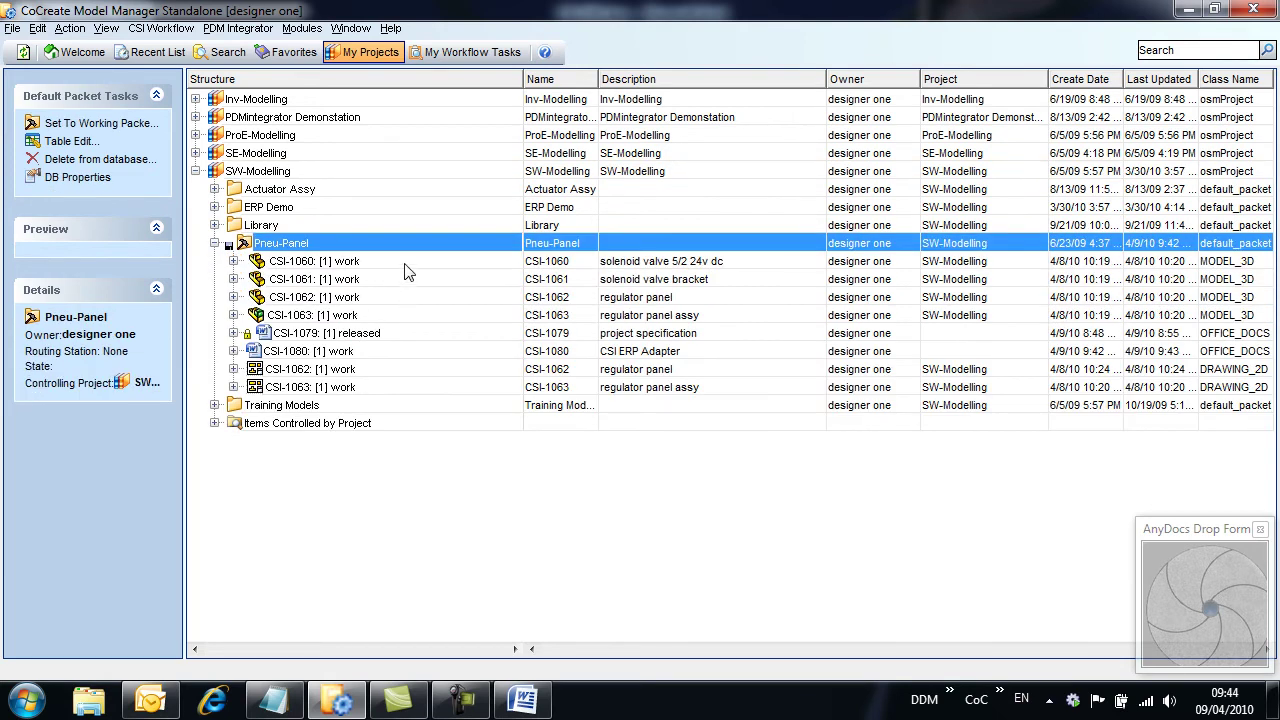
pyautogui.click(310, 316)
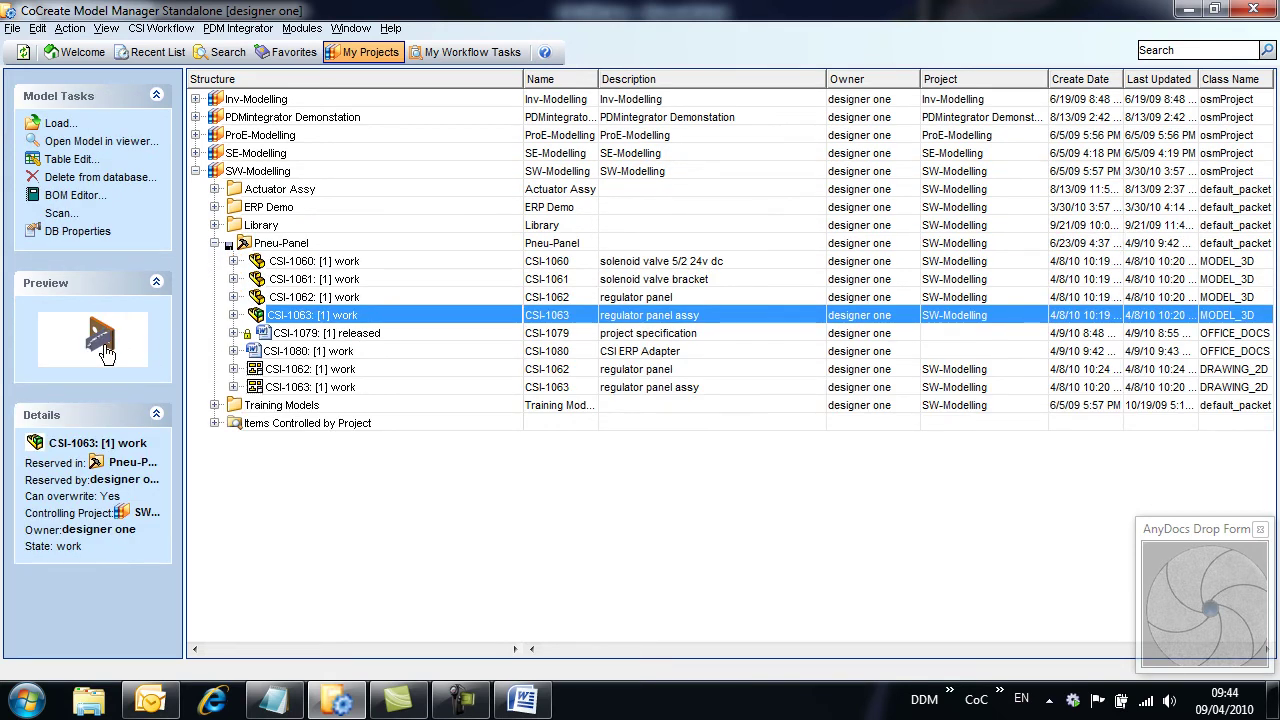
pyautogui.click(104, 345)
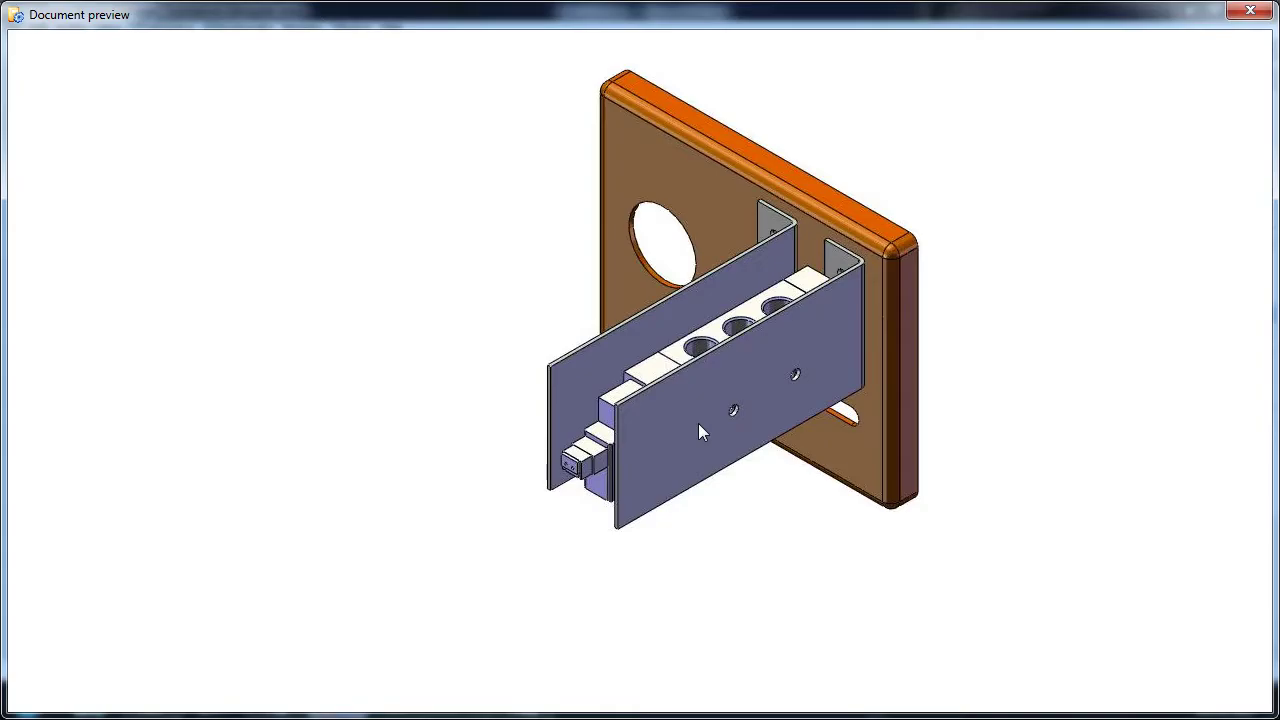
pyautogui.click(1250, 10)
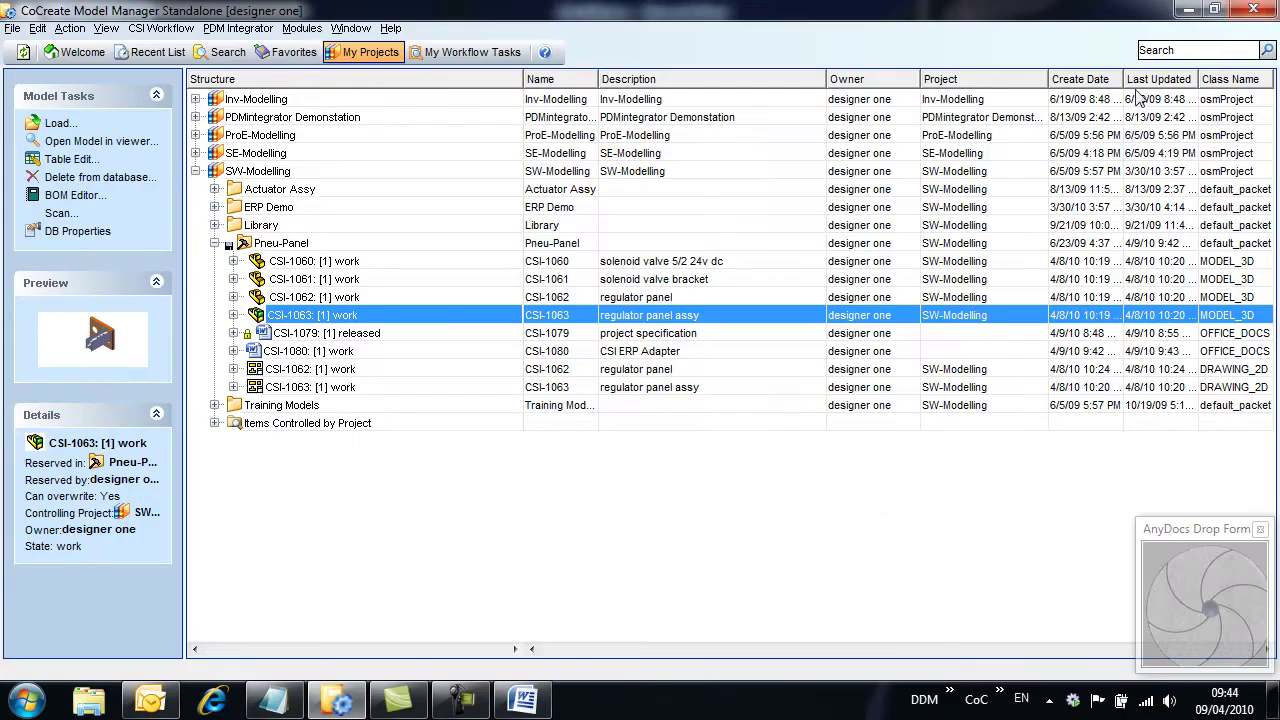
# Open the released project specification CSI-1079 in Word, read through to its Requirements Overview, and close it.
pyautogui.click(290, 336)
pyautogui.doubleClick(318, 338)
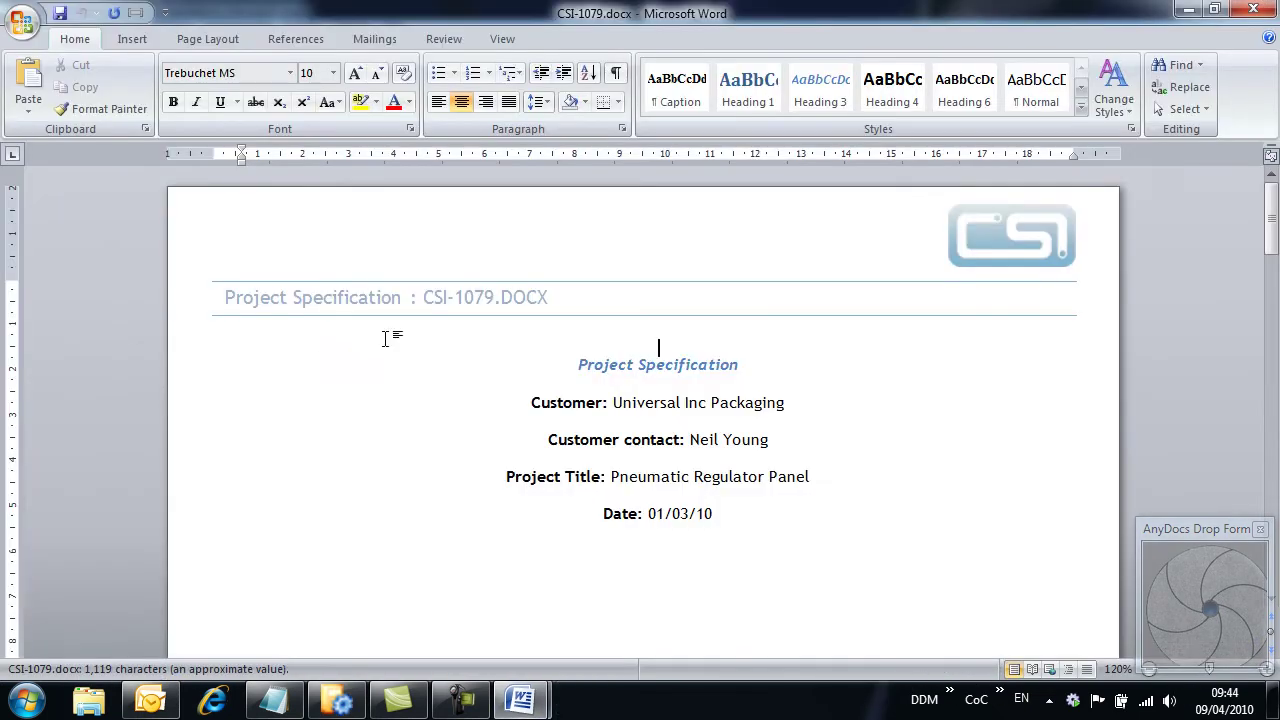
pyautogui.scroll(-15, 431, 339)
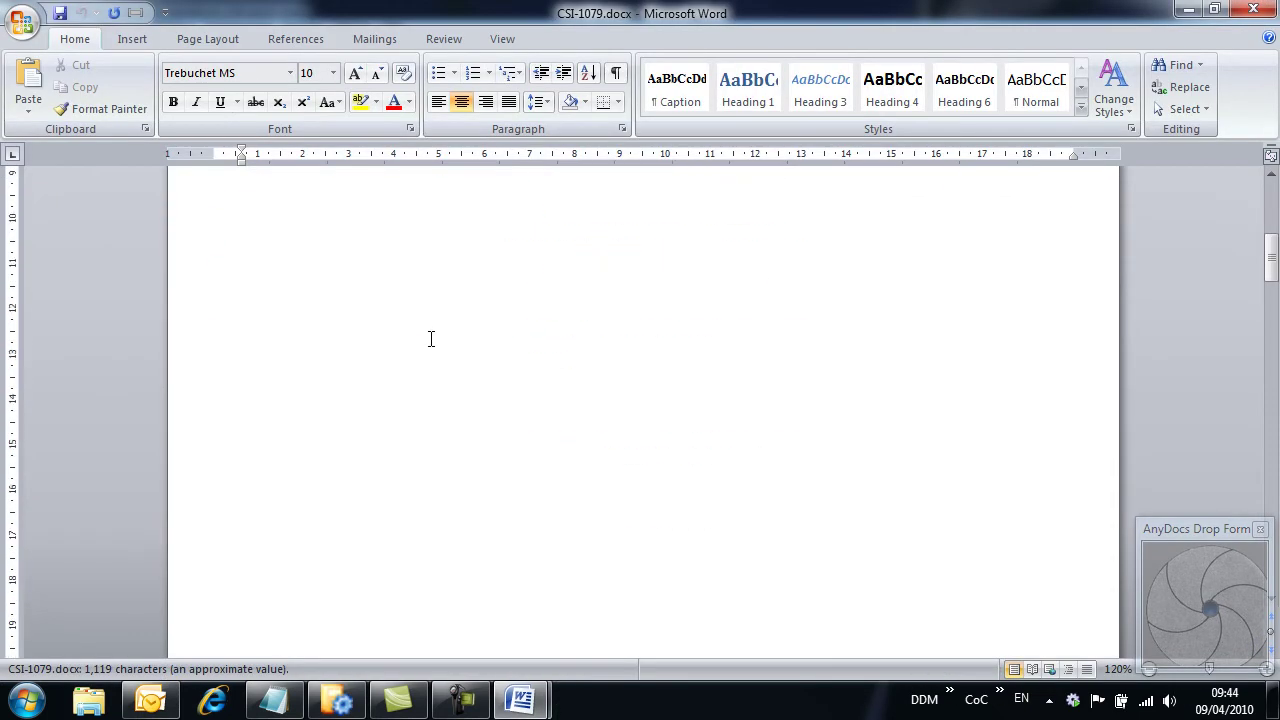
pyautogui.scroll(-8, 431, 339)
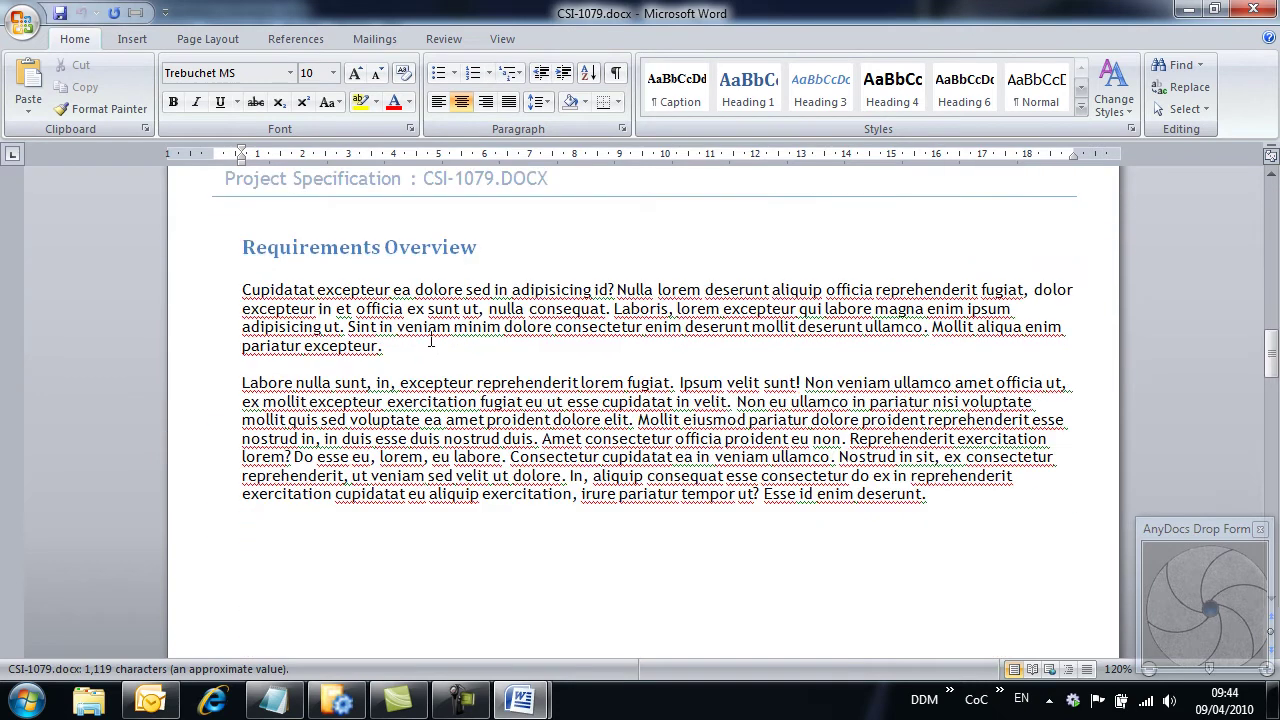
pyautogui.click(1253, 9)
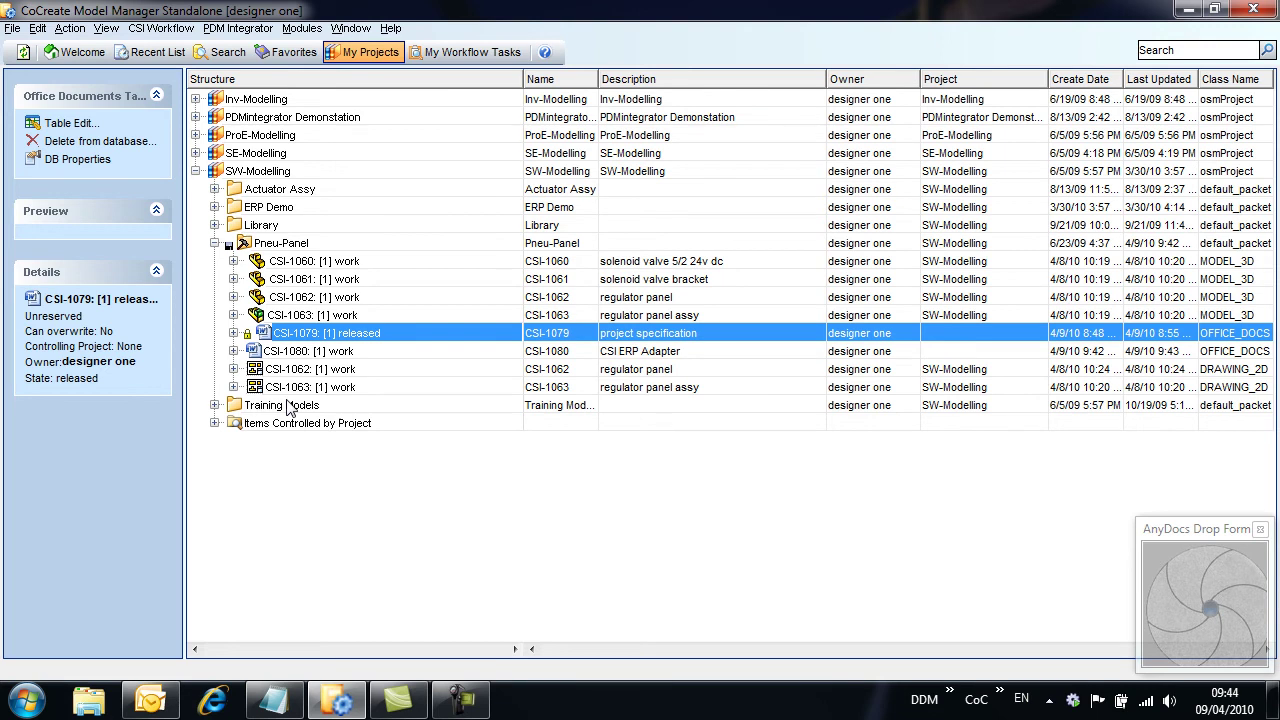
# Search for masterdata records by name and select regulator panel assembly CSI-1063 in the results.
pyautogui.click(218, 52)
pyautogui.click(80, 153)
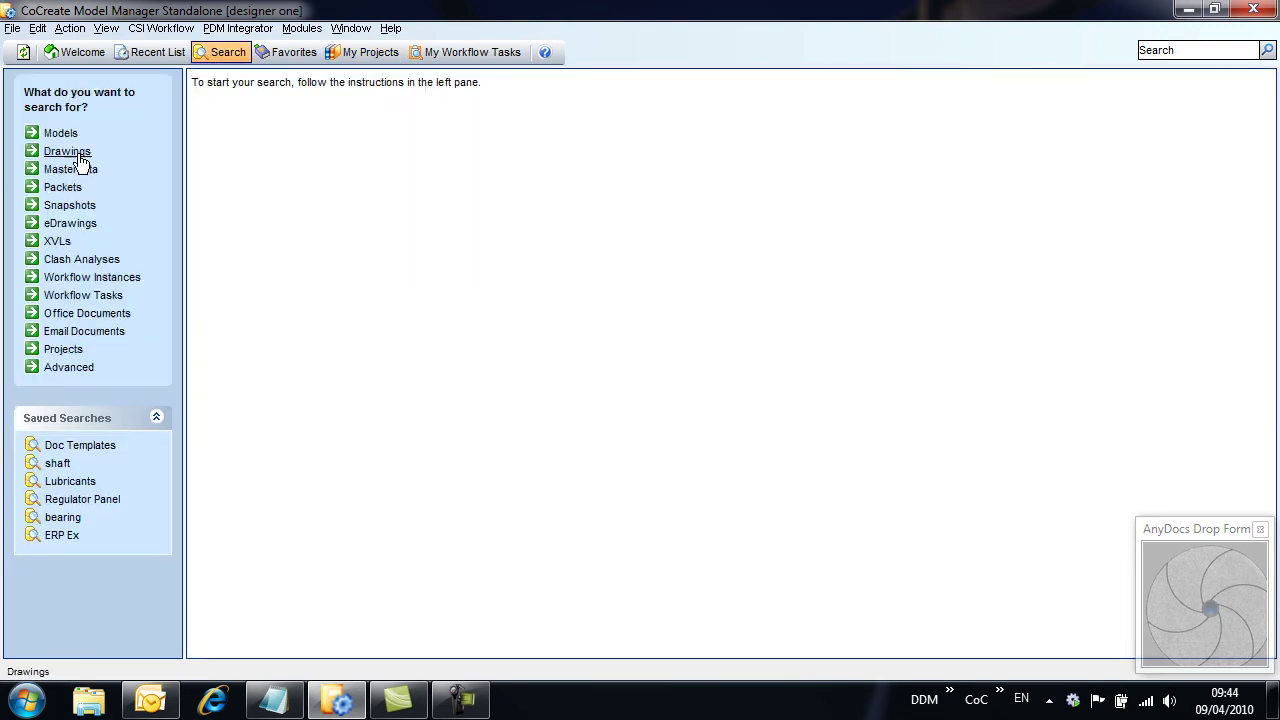
pyautogui.click(70, 172)
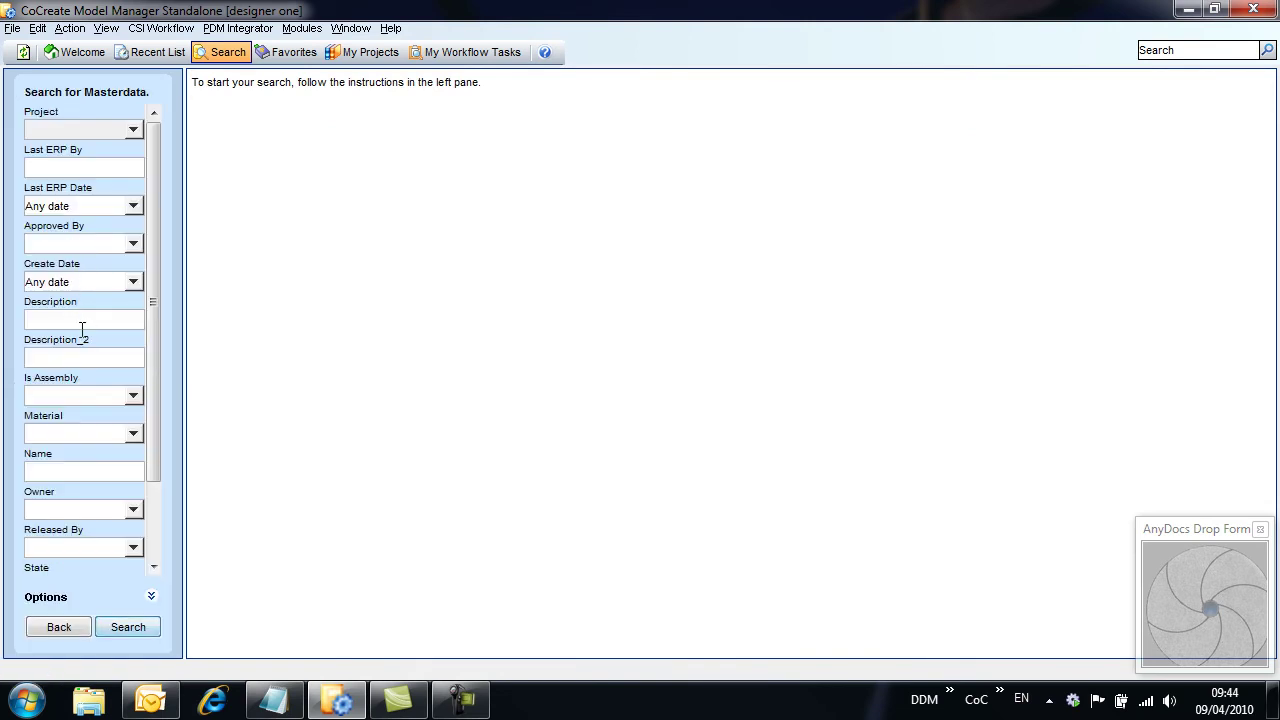
pyautogui.click(76, 468)
pyautogui.click(126, 628)
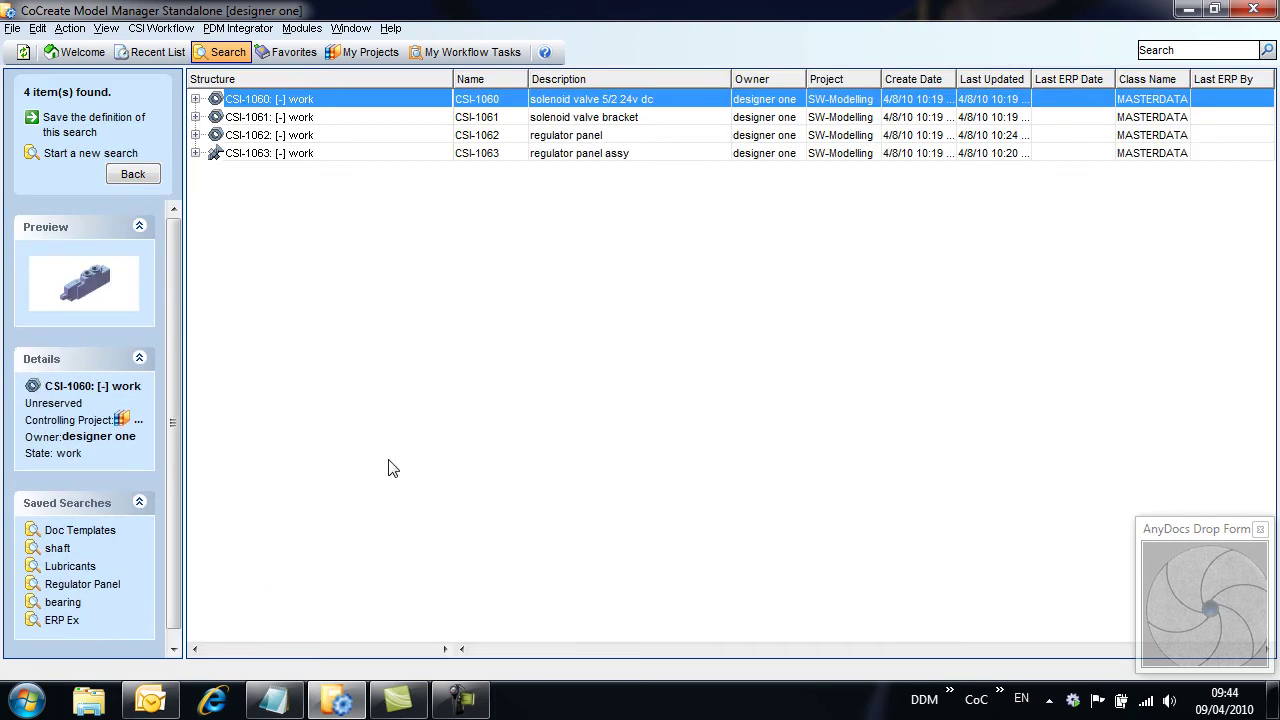
pyautogui.click(248, 154)
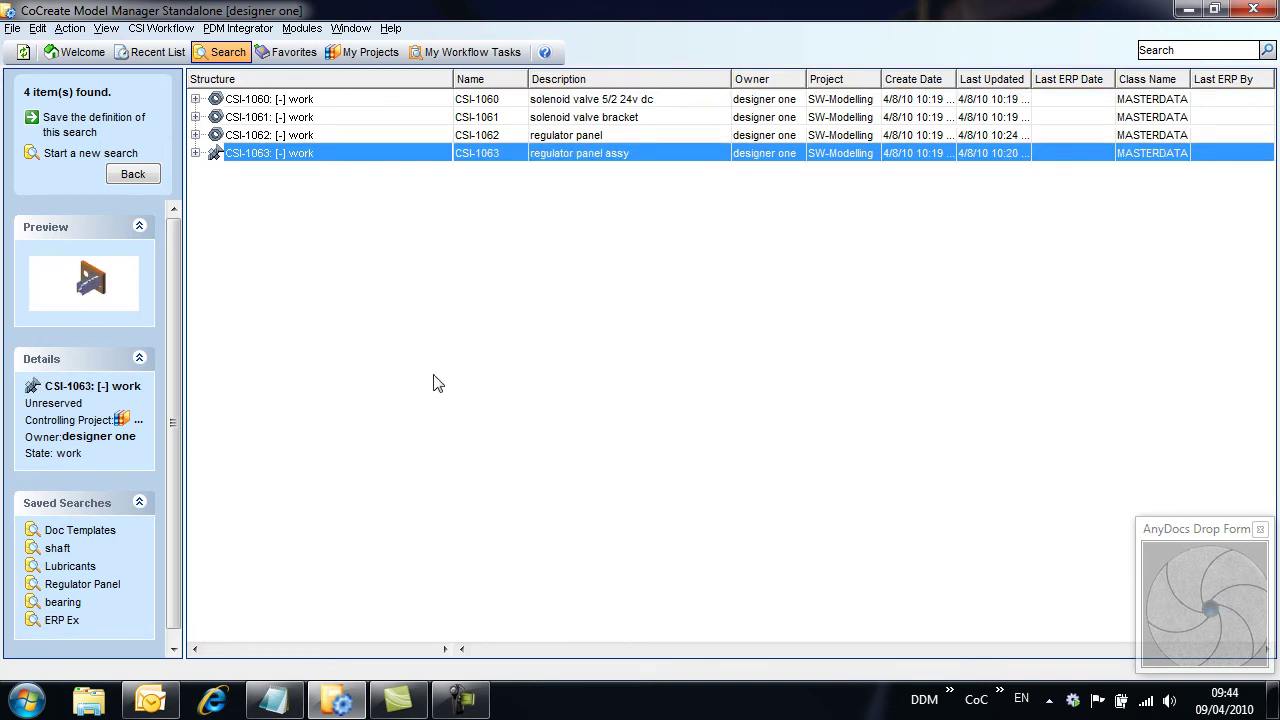
# Create a masterdata record named CSI-1064 with Description "Tube Cutter" and Description_2 "Tooling", and select it among the recent items.
pyautogui.click(13, 30)
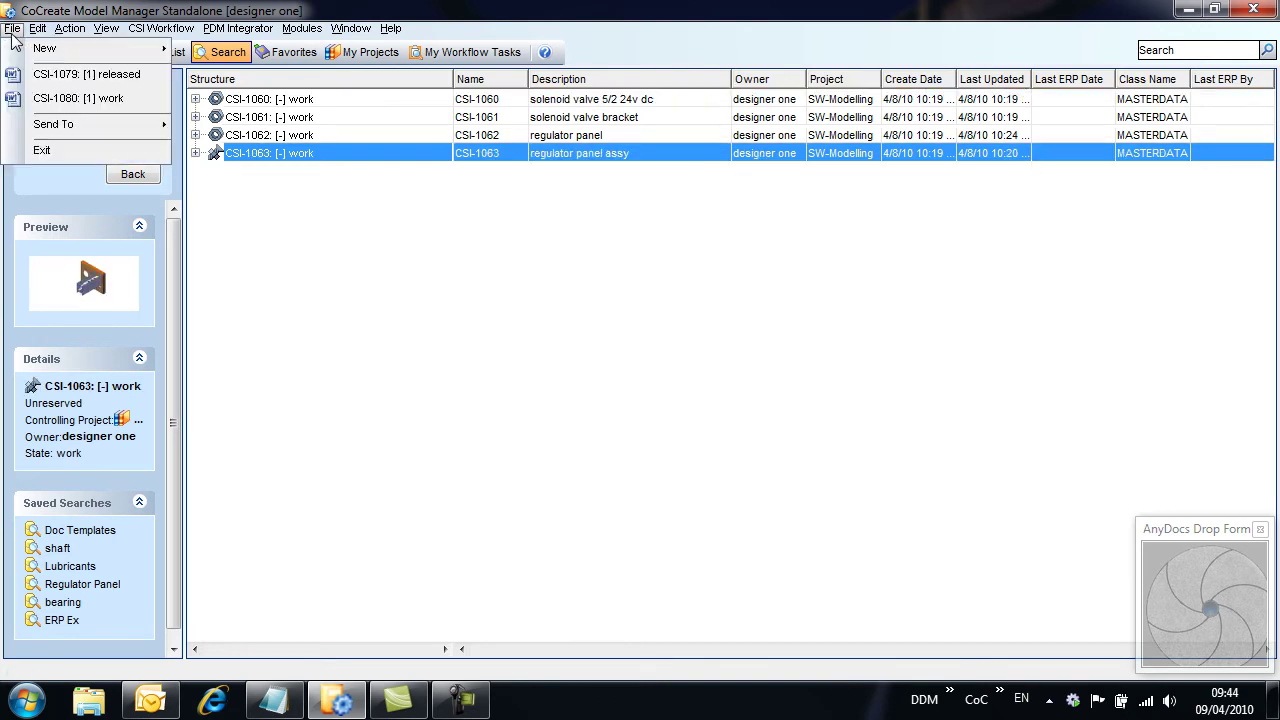
pyautogui.moveTo(50, 48)
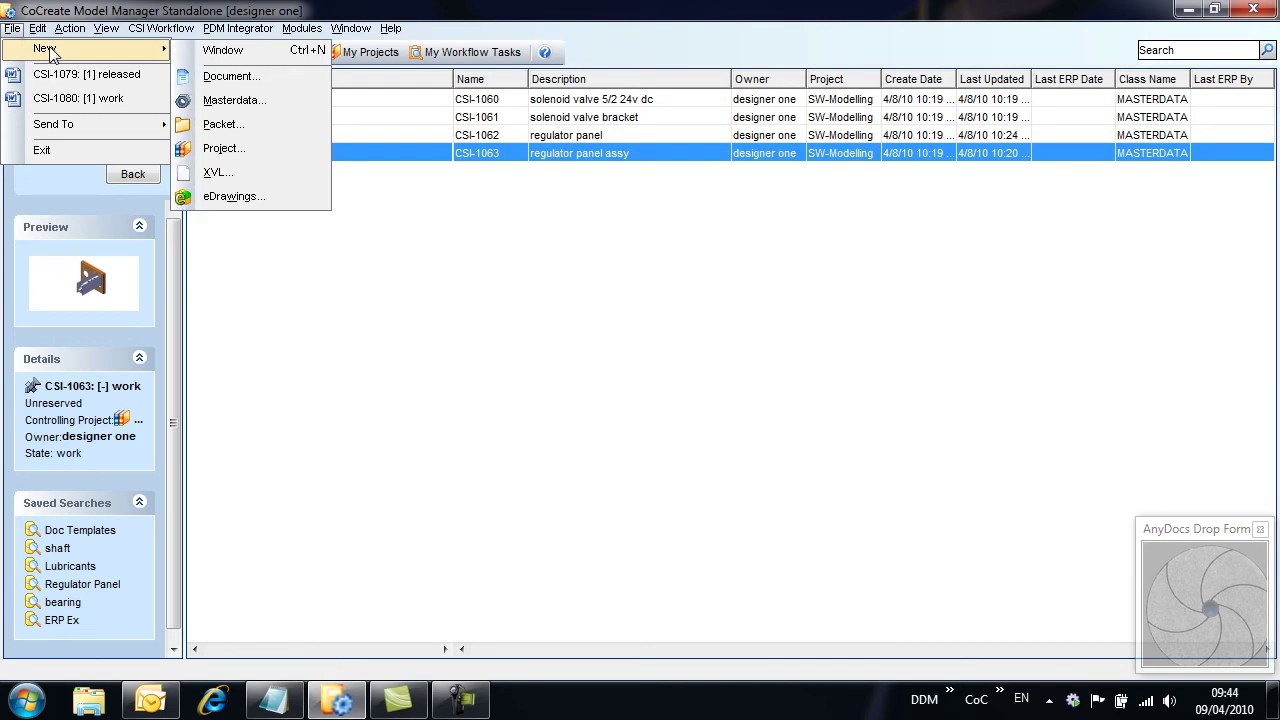
pyautogui.click(237, 99)
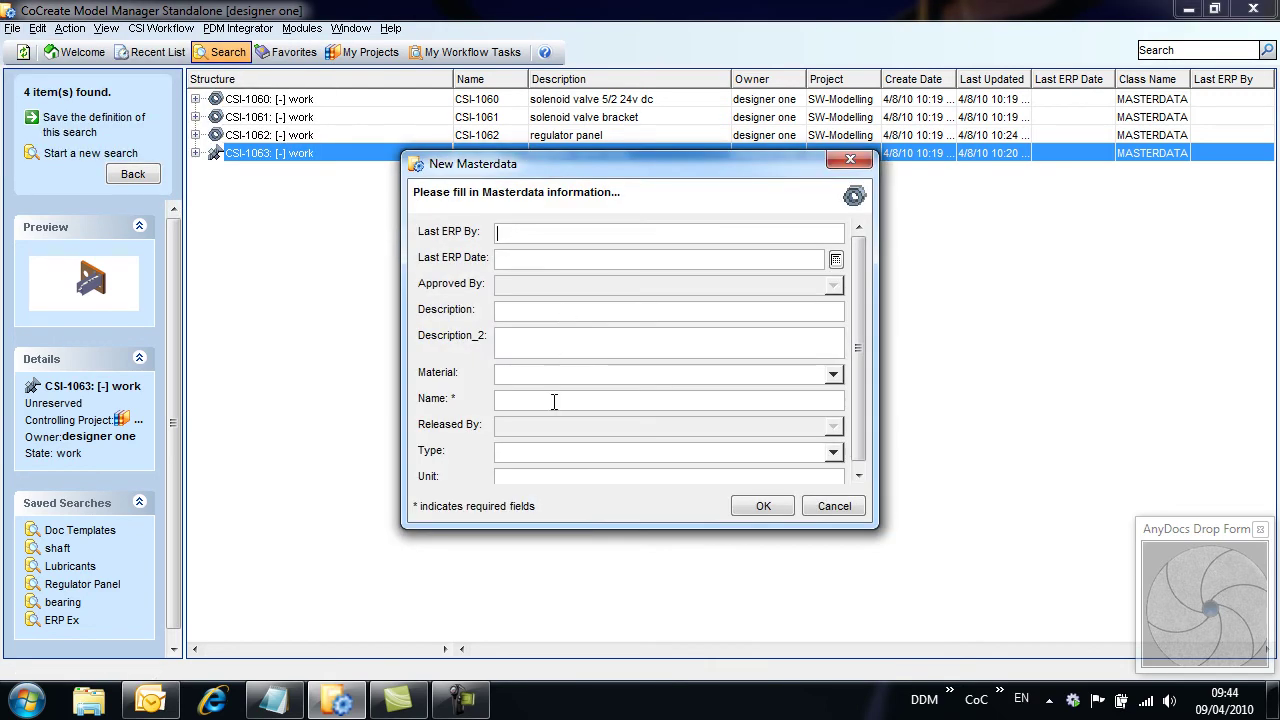
pyautogui.click(560, 401)
pyautogui.write('csi')
pyautogui.write('T')
pyautogui.write('ube Cutter')
pyautogui.click(533, 346)
pyautogui.write('Tooling')
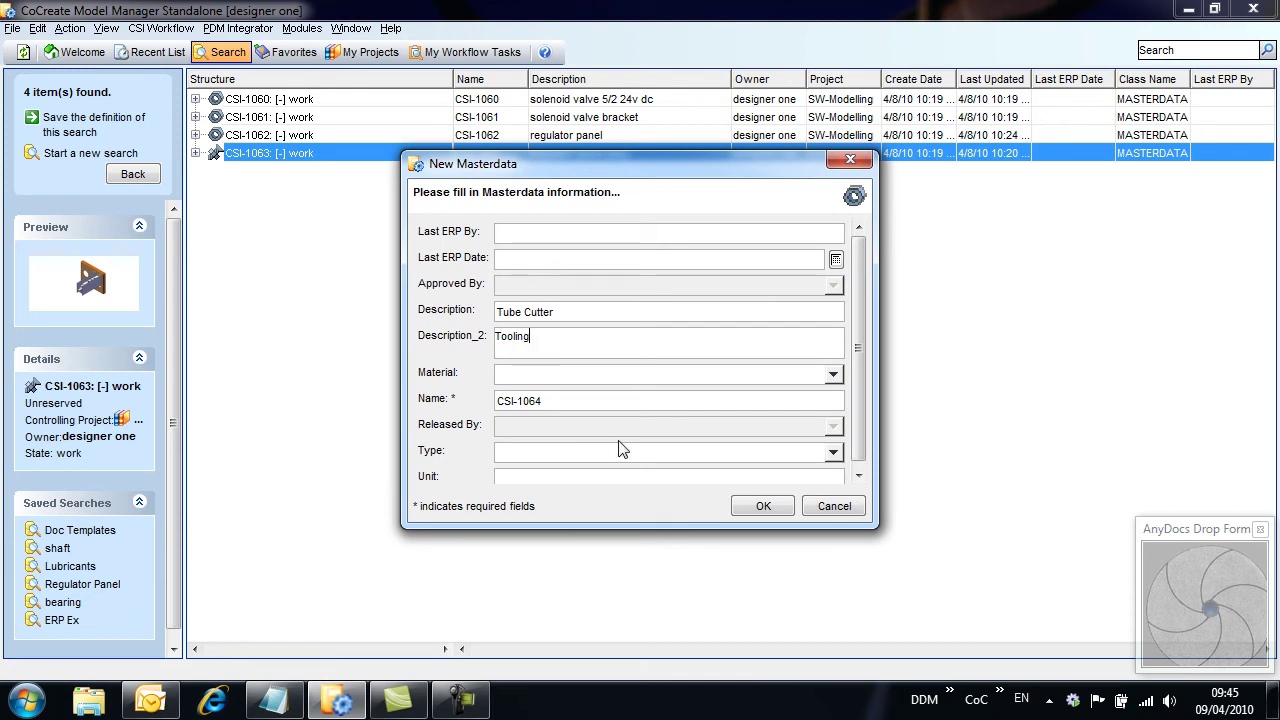
pyautogui.click(761, 508)
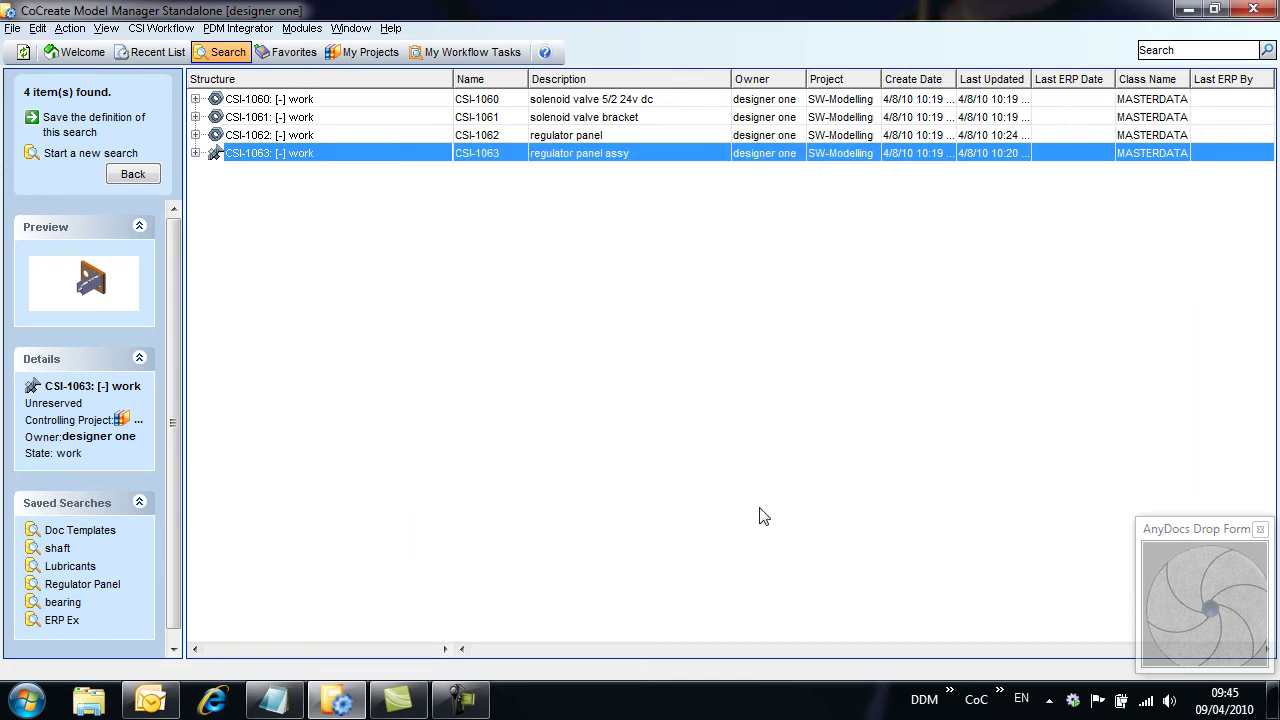
pyautogui.click(157, 55)
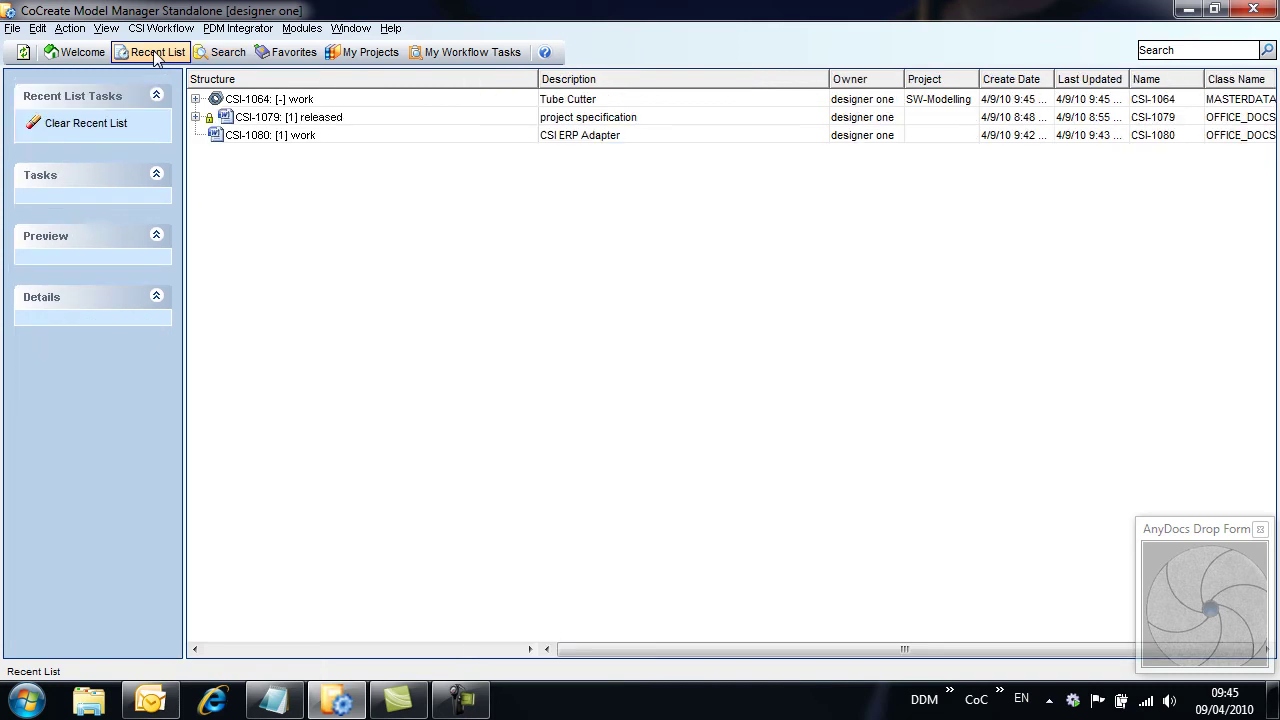
pyautogui.click(266, 100)
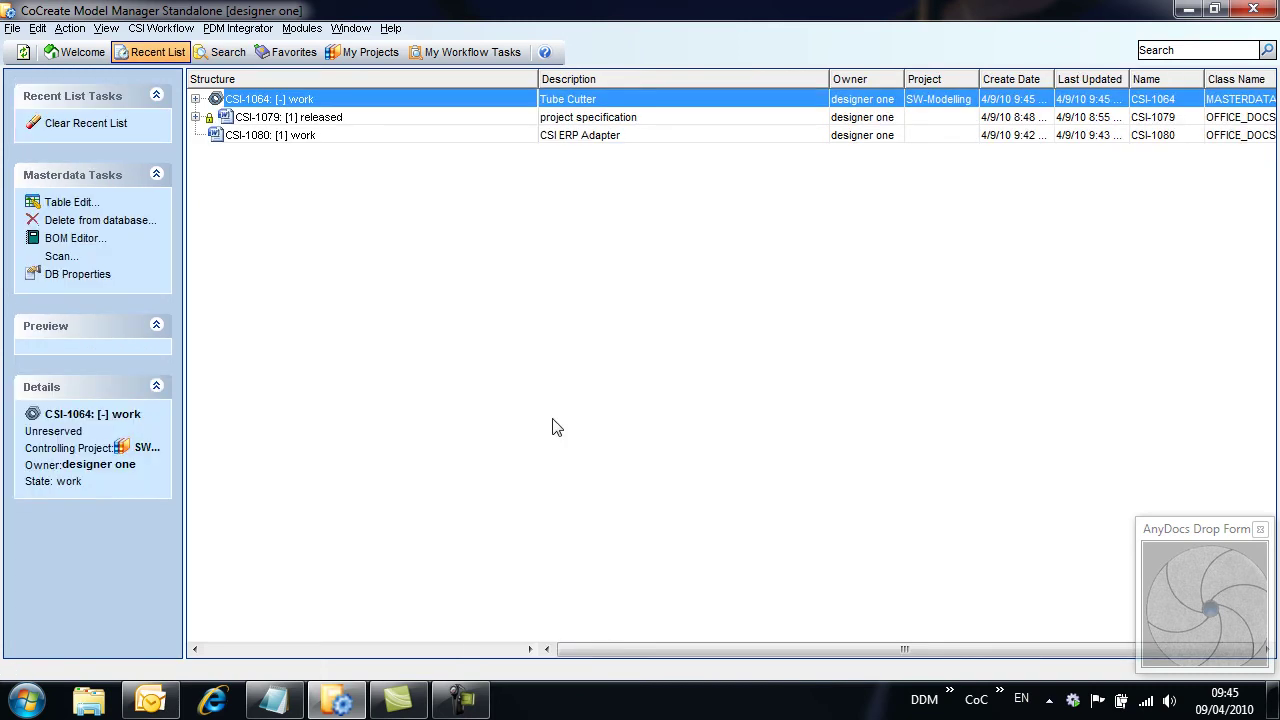
# Import the TK_TG_TKS_EU PDF from the desktop through the AnyDocs drop form with Name CSI-1064DS and Description "TK_3 Datasheet".
pyautogui.click(1186, 14)
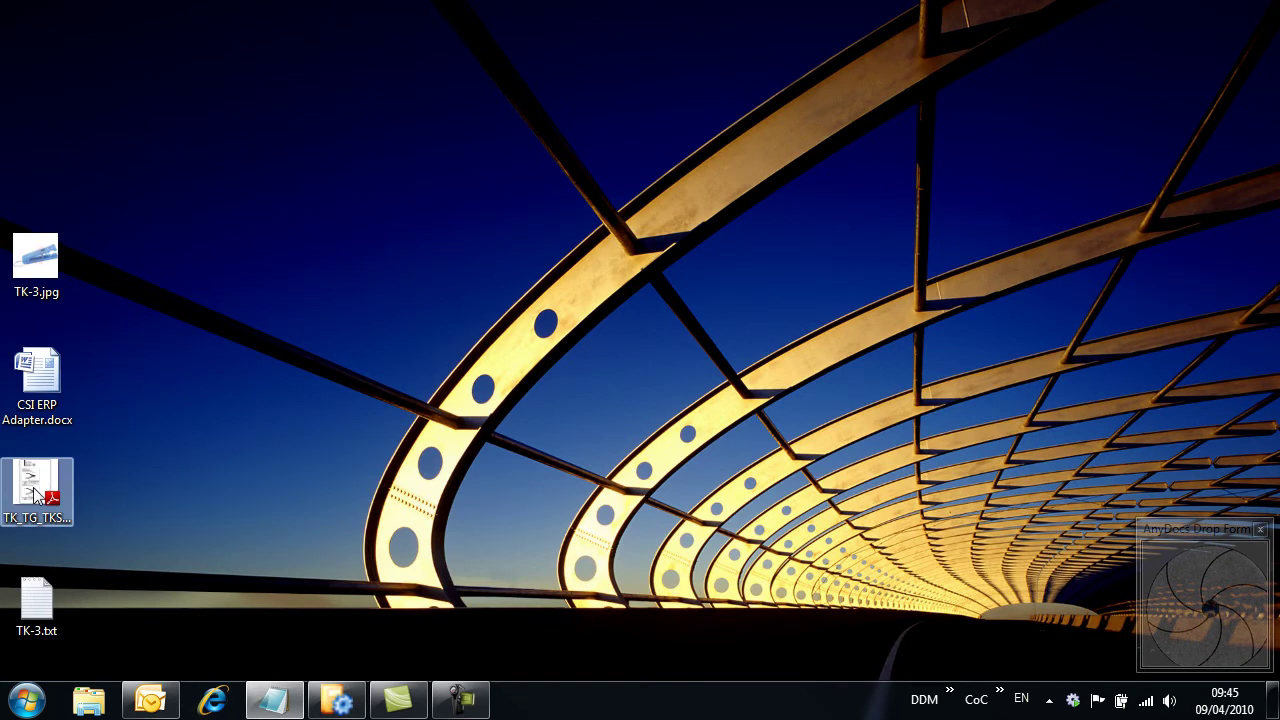
pyautogui.moveTo(35, 495); pyautogui.dragTo(1205, 620)
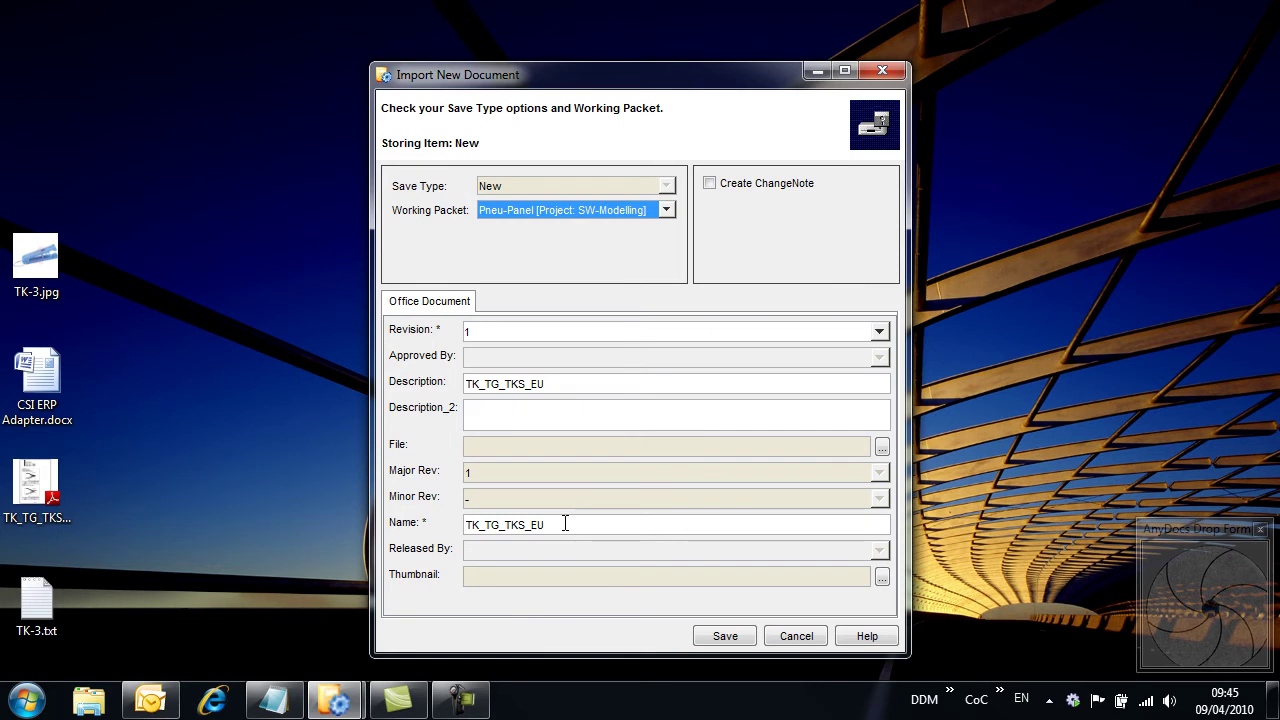
pyautogui.moveTo(565, 523); pyautogui.dragTo(446, 528)
pyautogui.write('CSI')
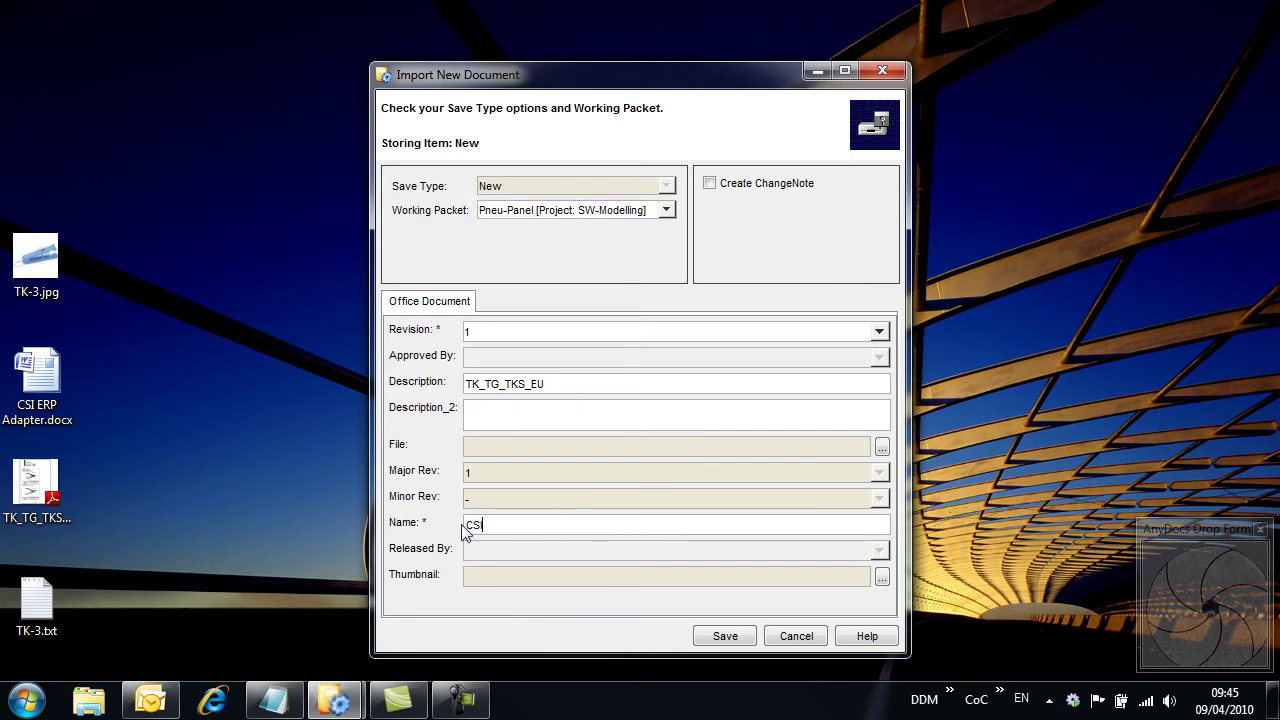
pyautogui.write('-1064DS')
pyautogui.moveTo(548, 384); pyautogui.dragTo(487, 388)
pyautogui.write('3')
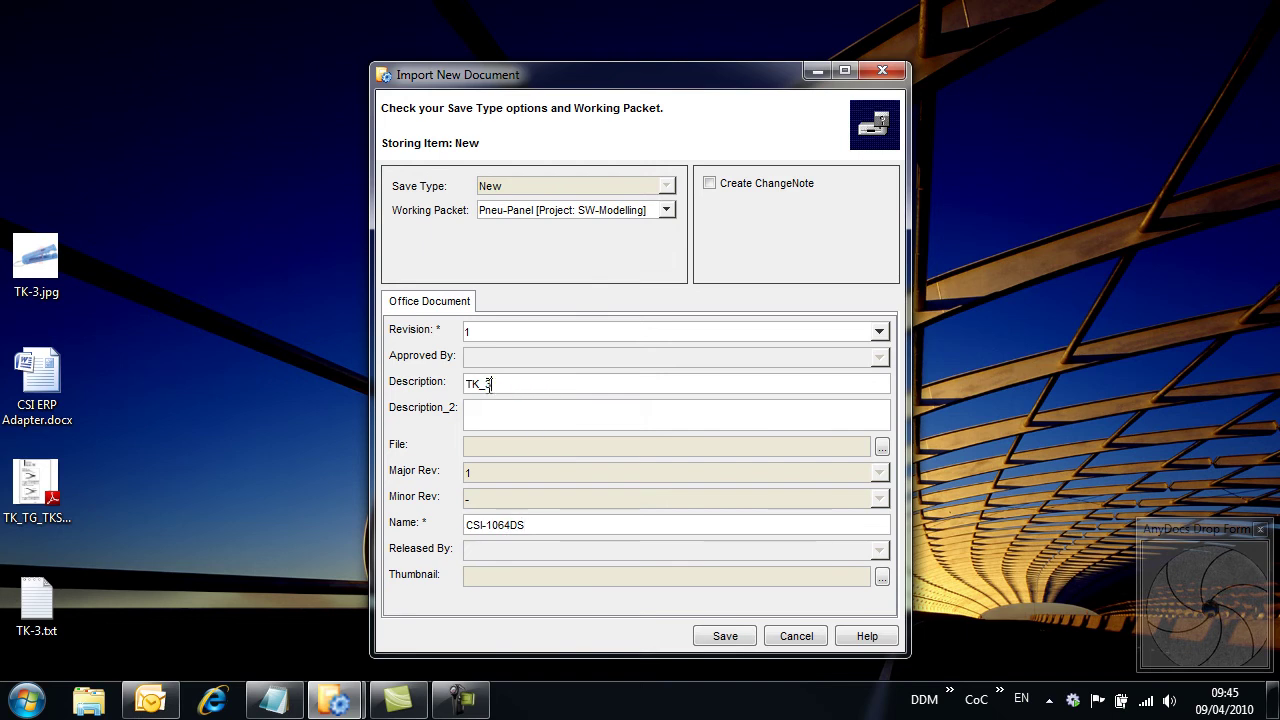
pyautogui.write(' Datasheet')
pyautogui.click(729, 636)
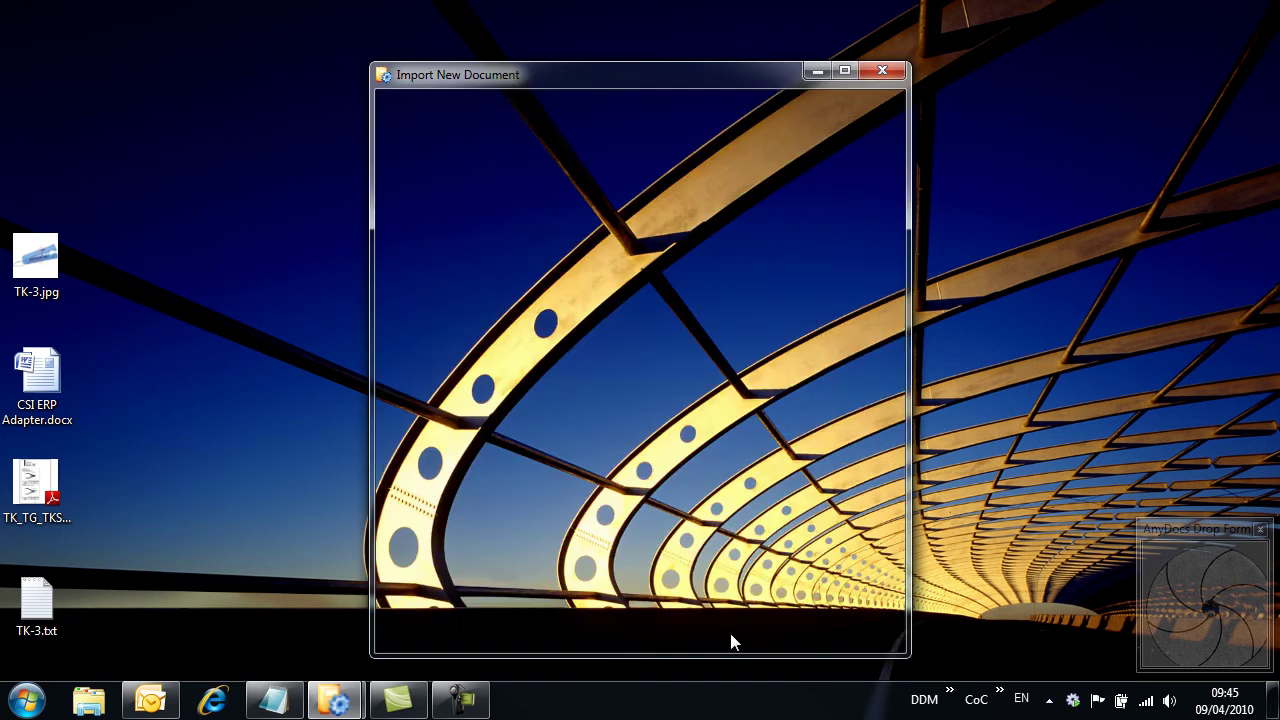
# Return to Model Manager, run the saved search Doc Templates, and open the specification sheet template DT-10004 in Word.
pyautogui.click(338, 702)
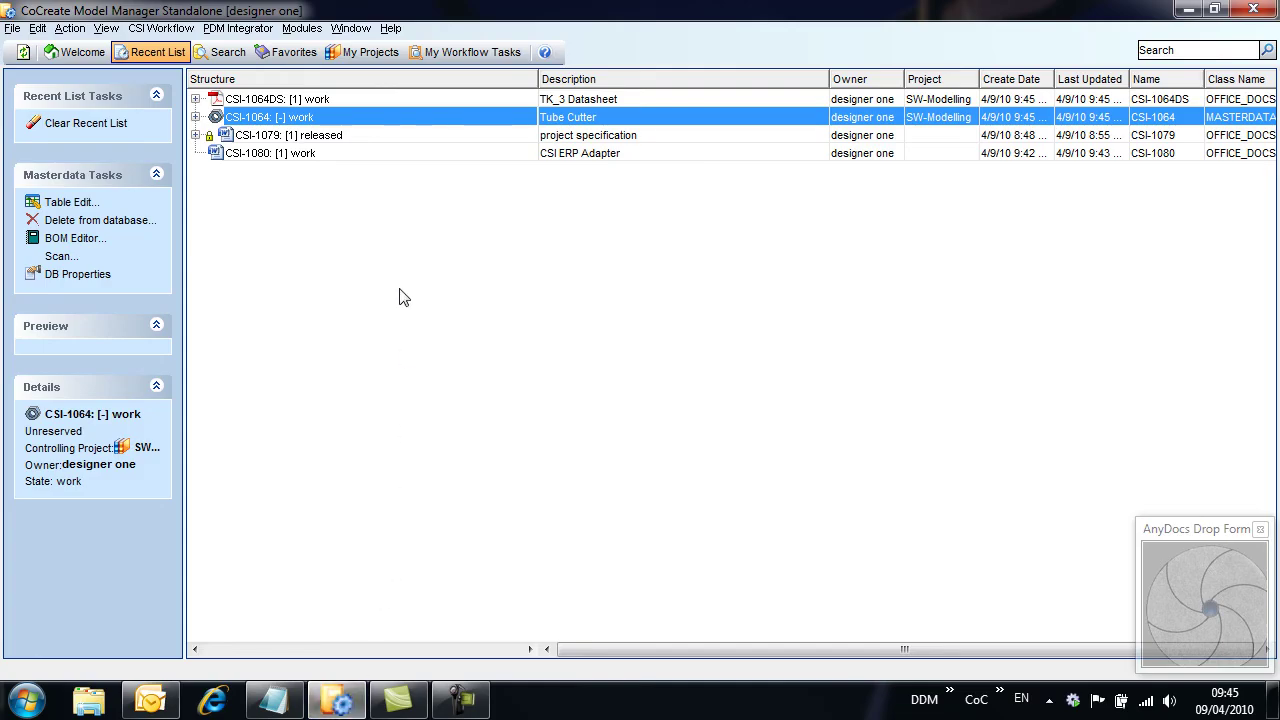
pyautogui.click(252, 104)
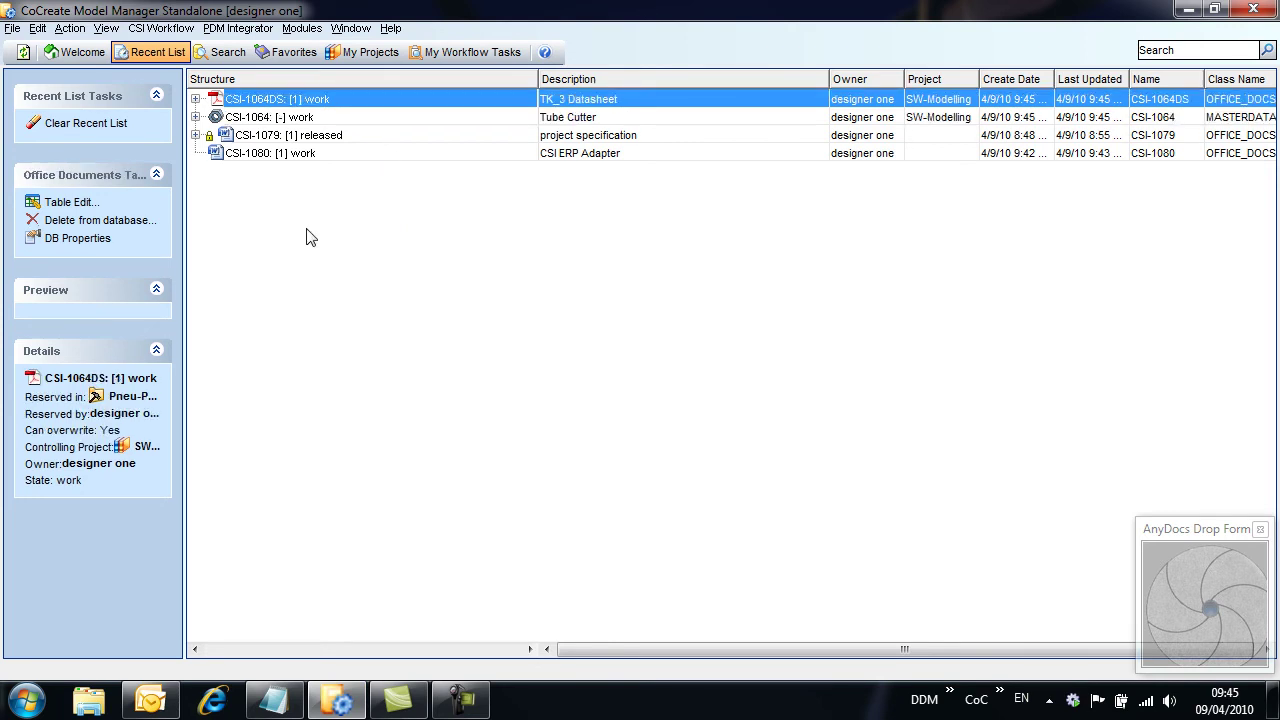
pyautogui.click(228, 52)
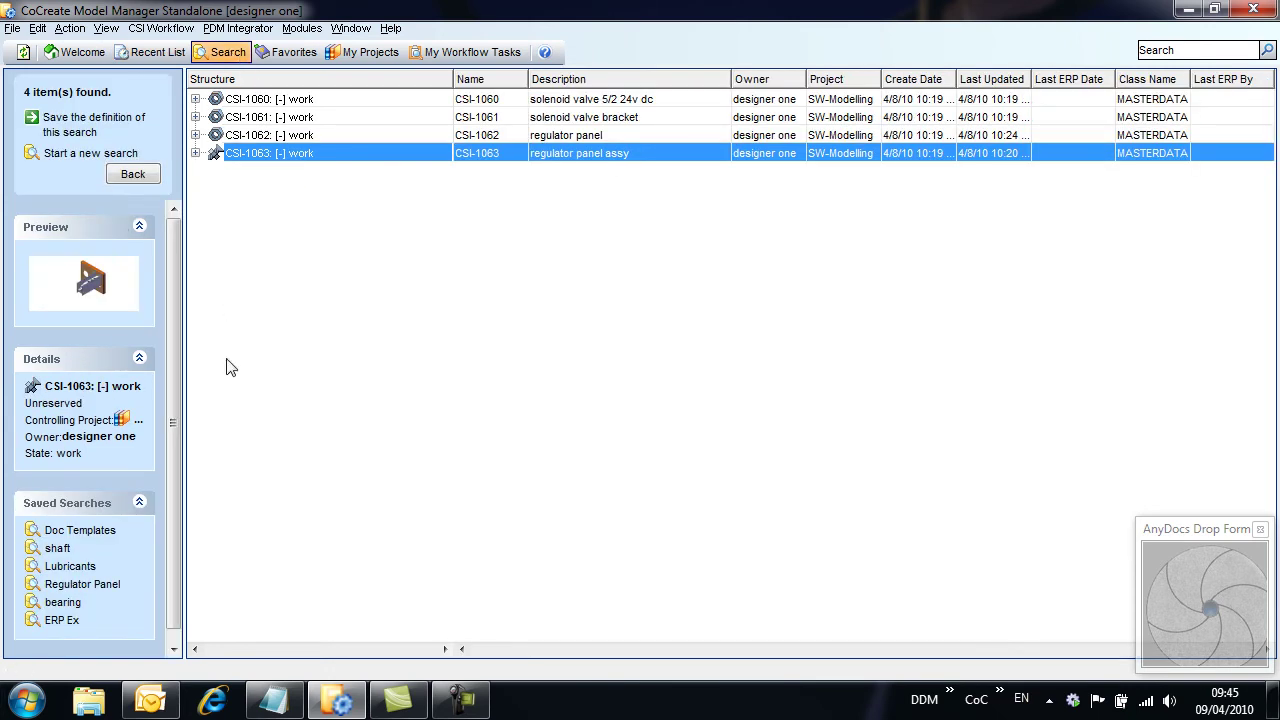
pyautogui.click(82, 531)
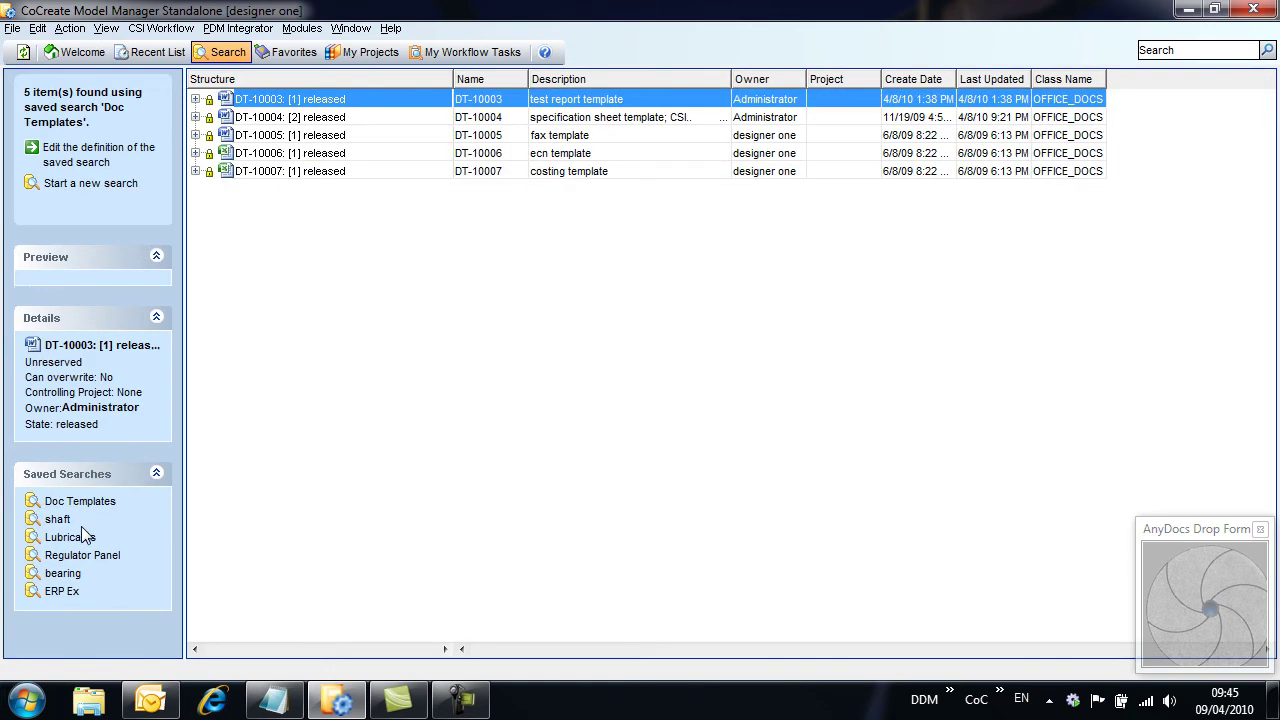
pyautogui.click(310, 117)
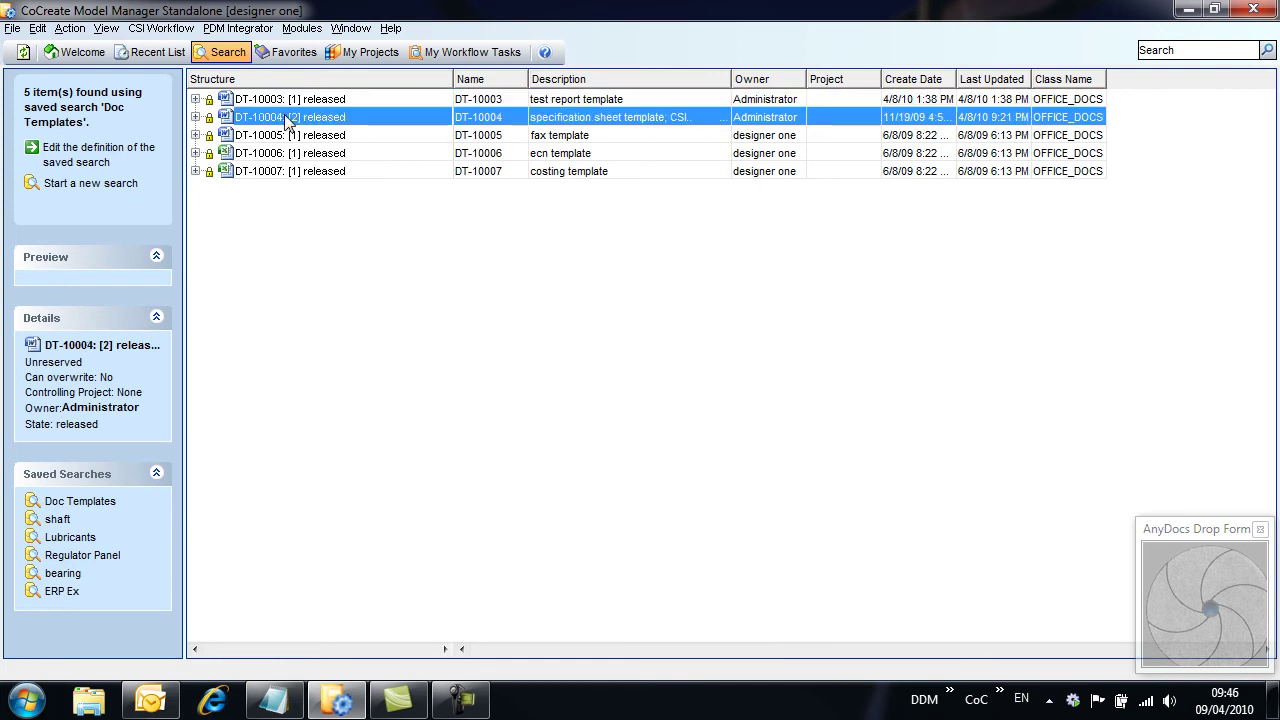
pyautogui.doubleClick(287, 117)
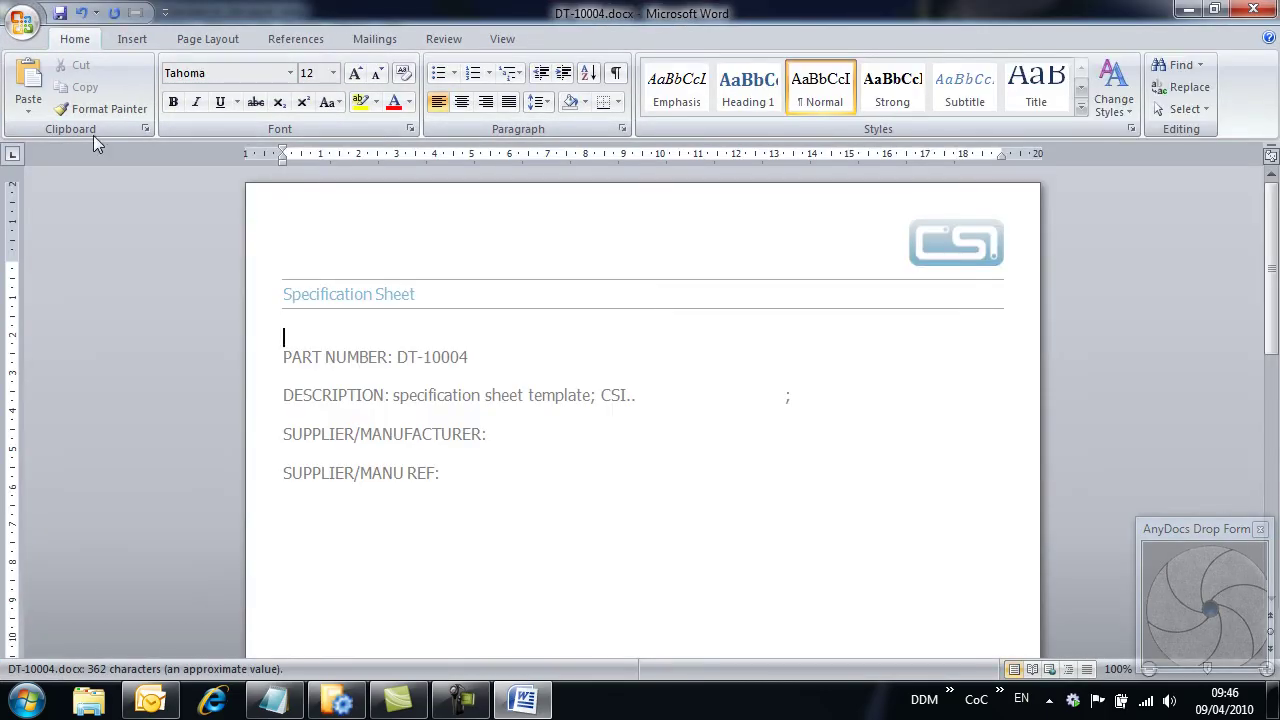
# Save the template as a new document named CSI-1064 with Description "Tube Cutter: TK-3, Safety lock contained" and Description_2 "Nylon, soft nylon, polyurethane, and other soft plastic tube".
pyautogui.click(60, 12)
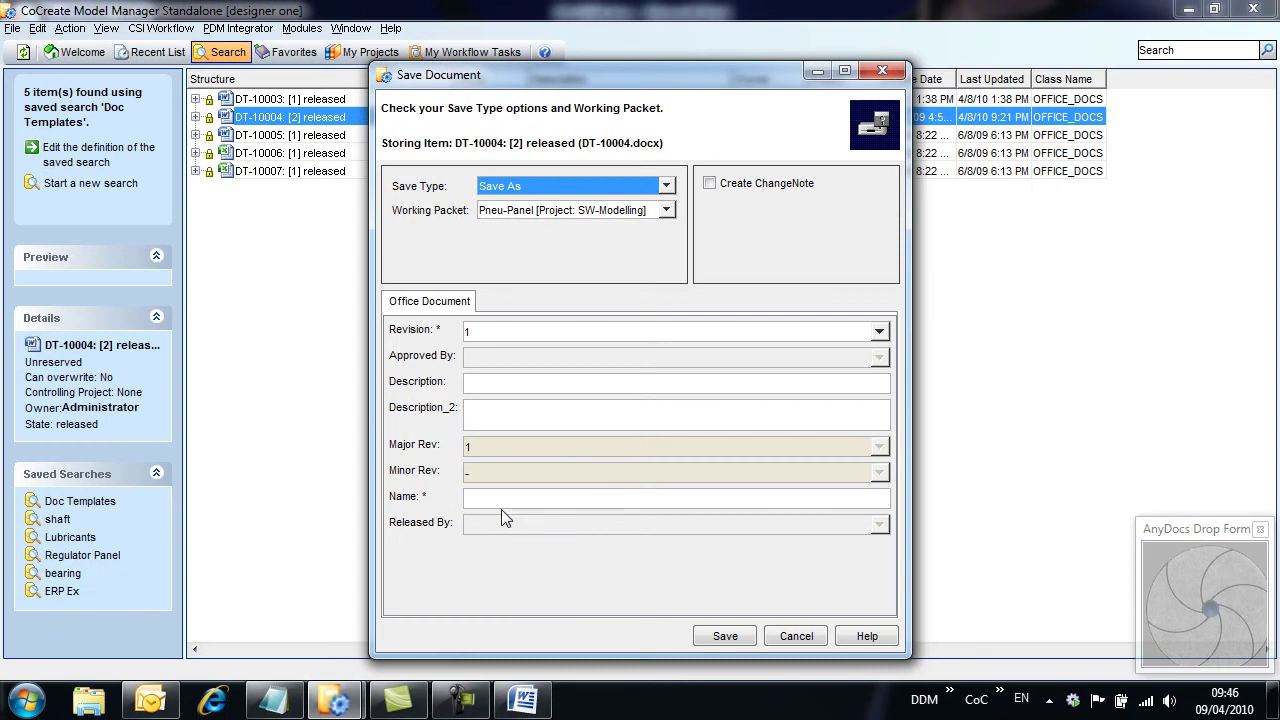
pyautogui.click(504, 497)
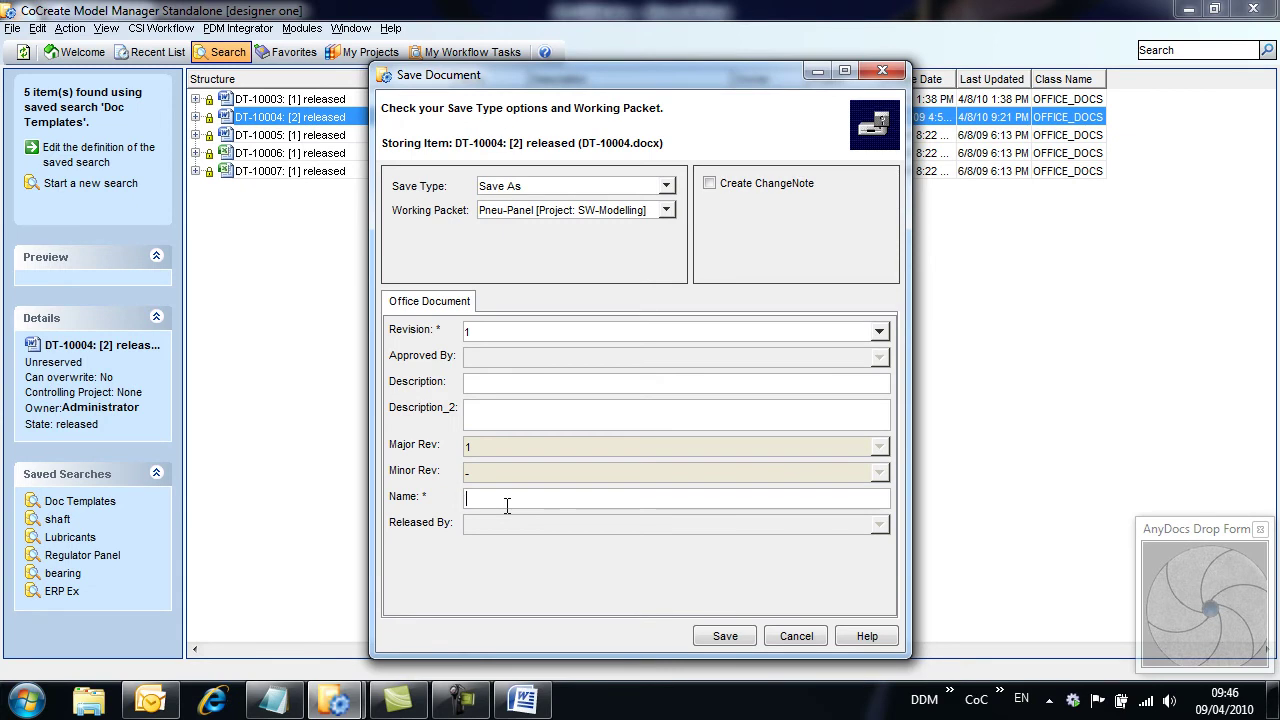
pyautogui.write('CSI-1064')
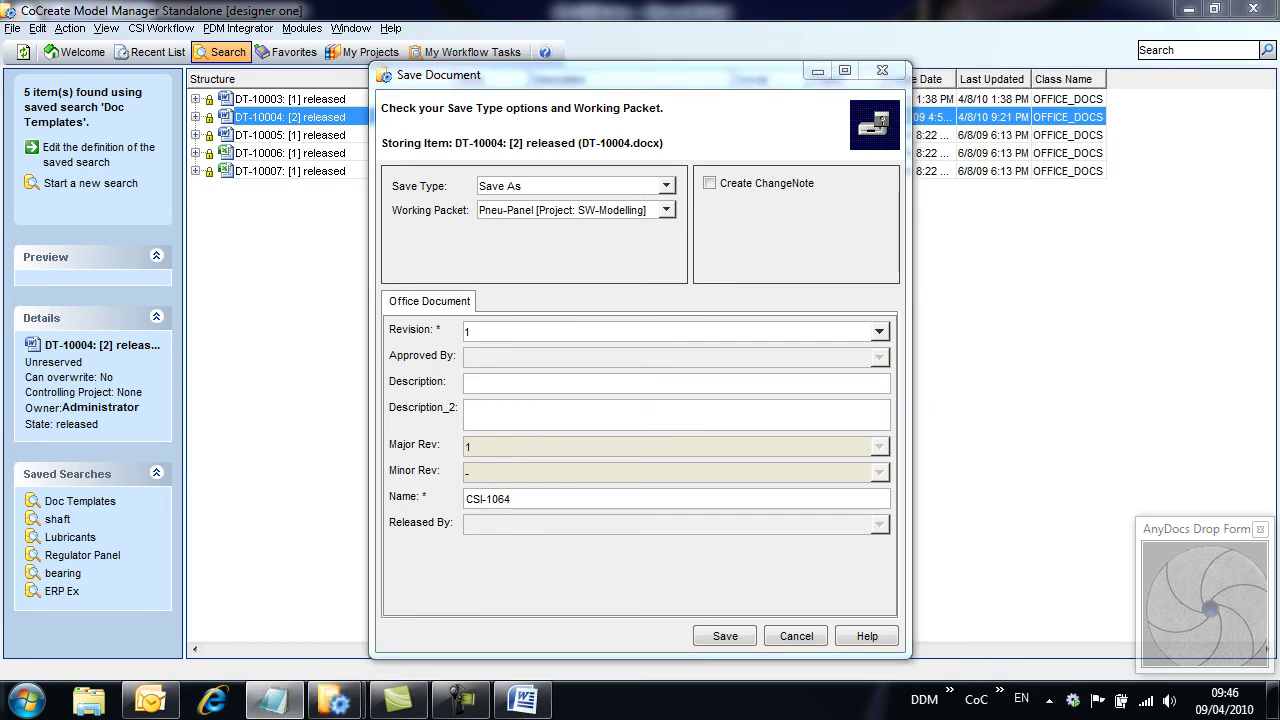
pyautogui.click(491, 386)
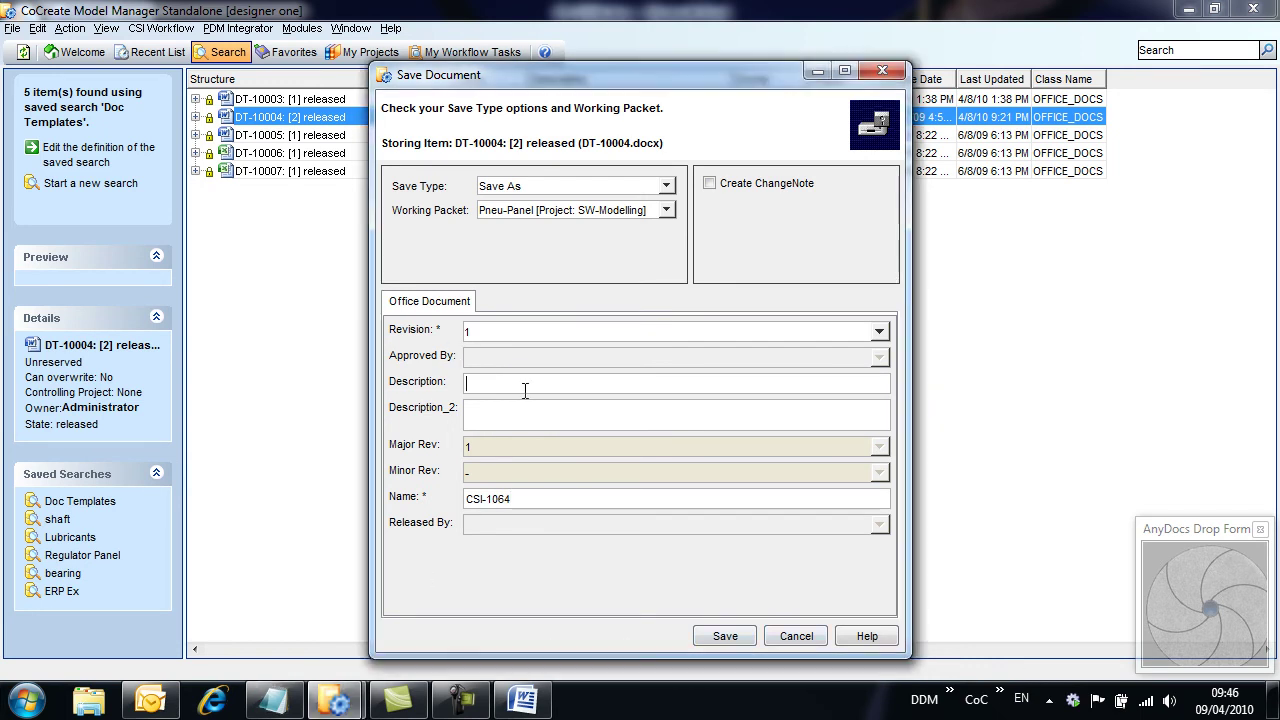
pyautogui.write('Tube Cutter: TK-3, Safety lock contained')
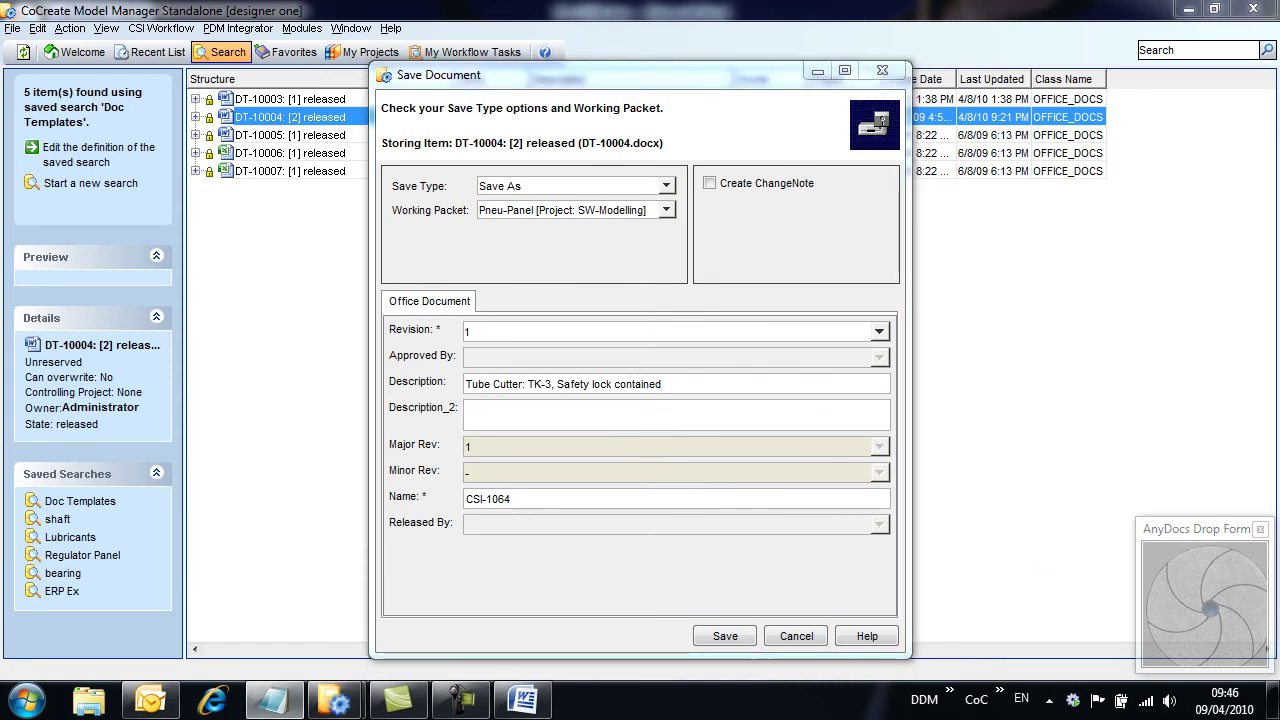
pyautogui.click(470, 424)
pyautogui.write('Nylon, soft nylon, polyurethane, and other soft plastic tube')
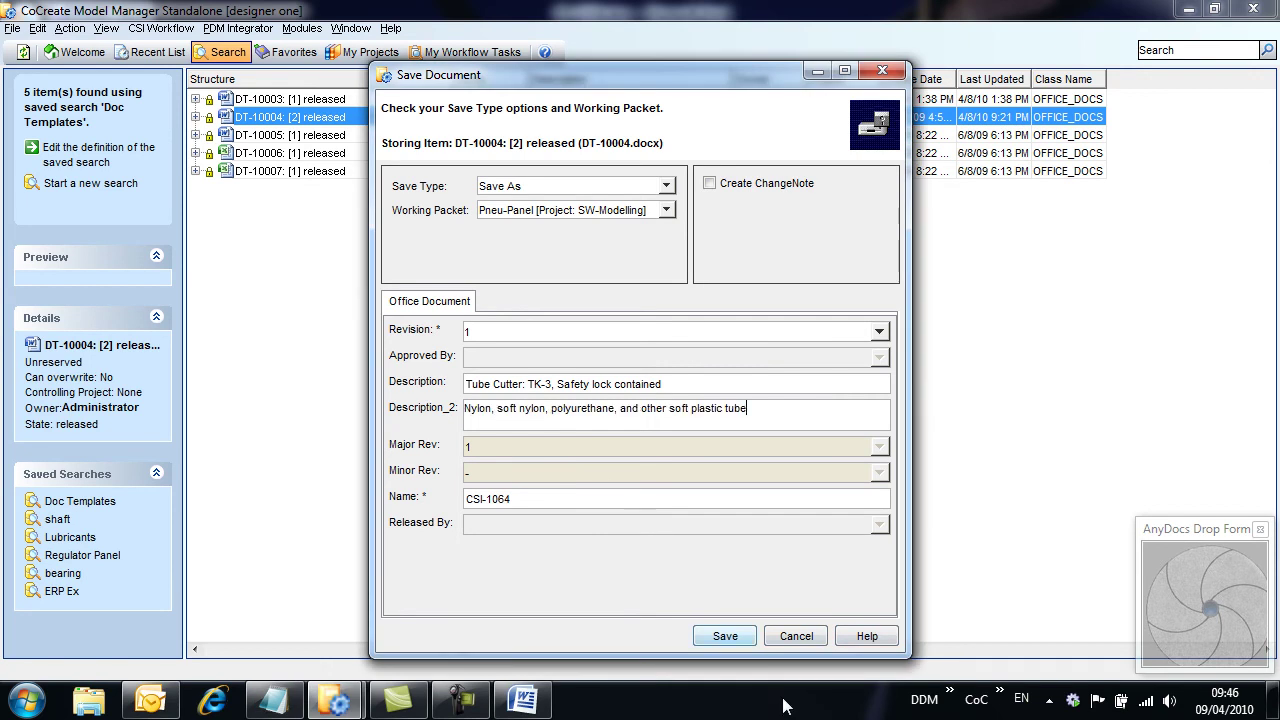
pyautogui.click(725, 637)
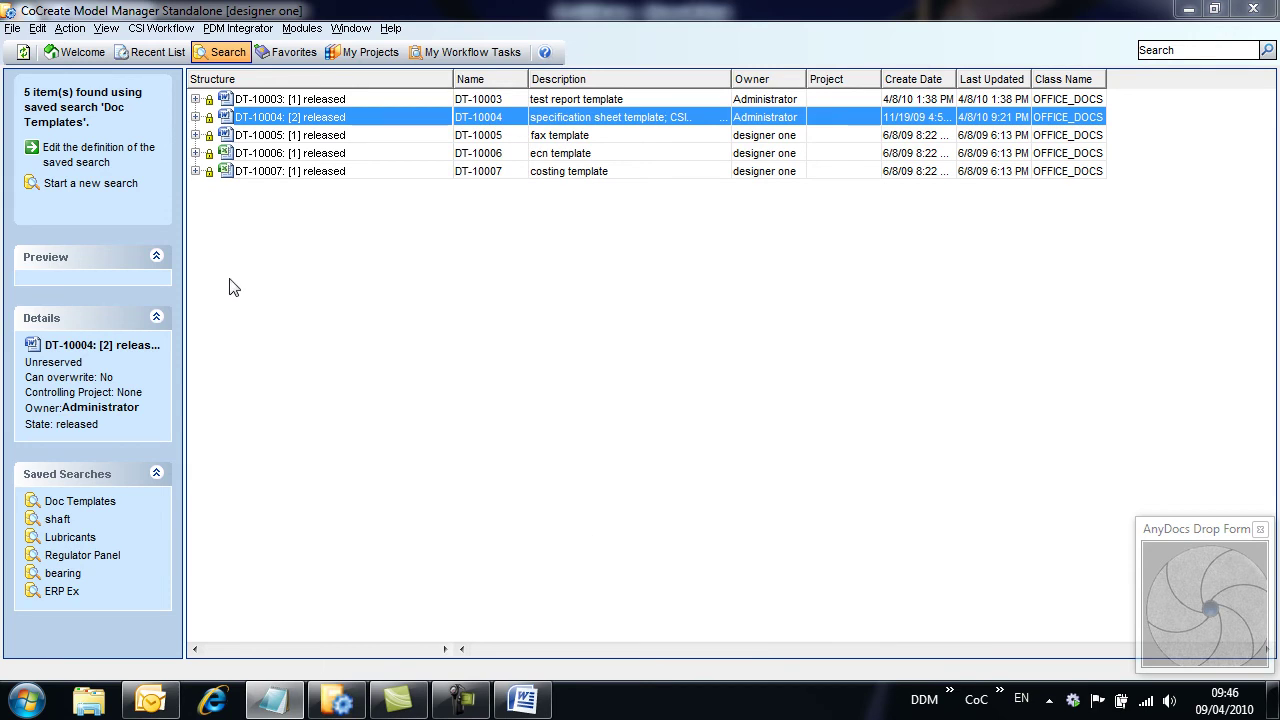
# Open the new CSI-1064 specification sheet from the recent items for editing in Word.
pyautogui.click(152, 55)
pyautogui.click(266, 100)
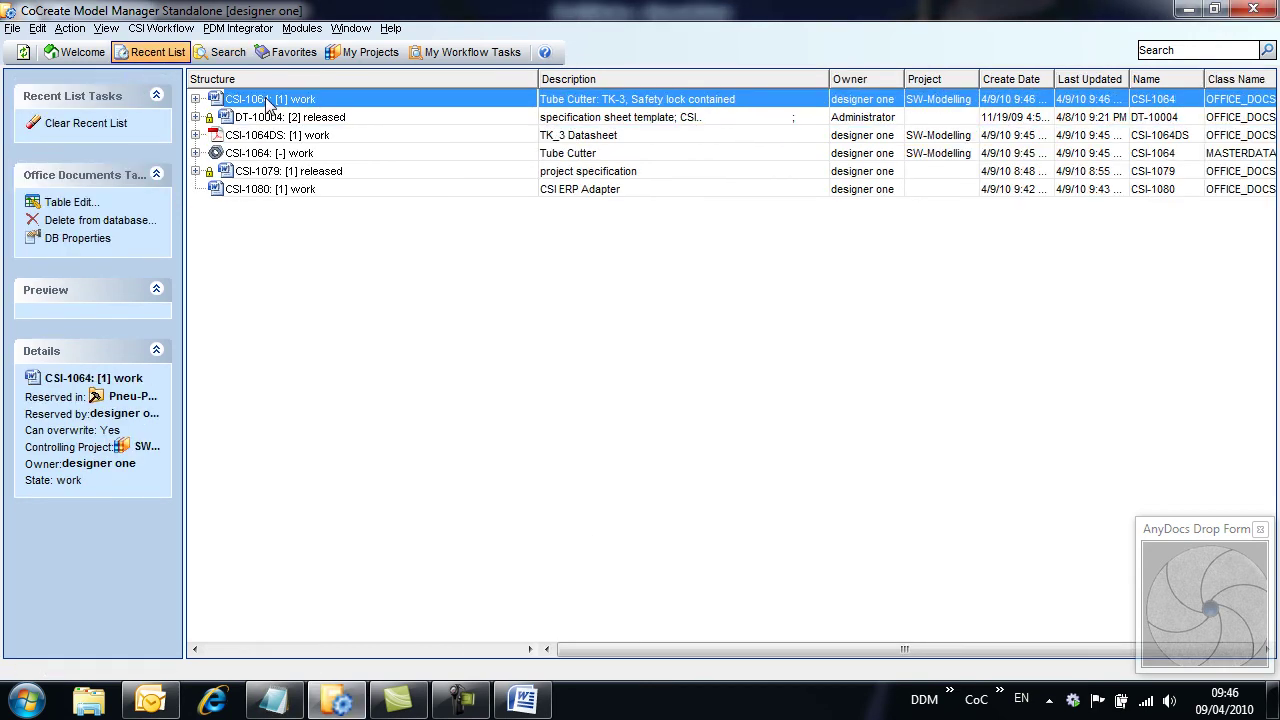
pyautogui.rightClick(266, 100)
pyautogui.click(314, 108)
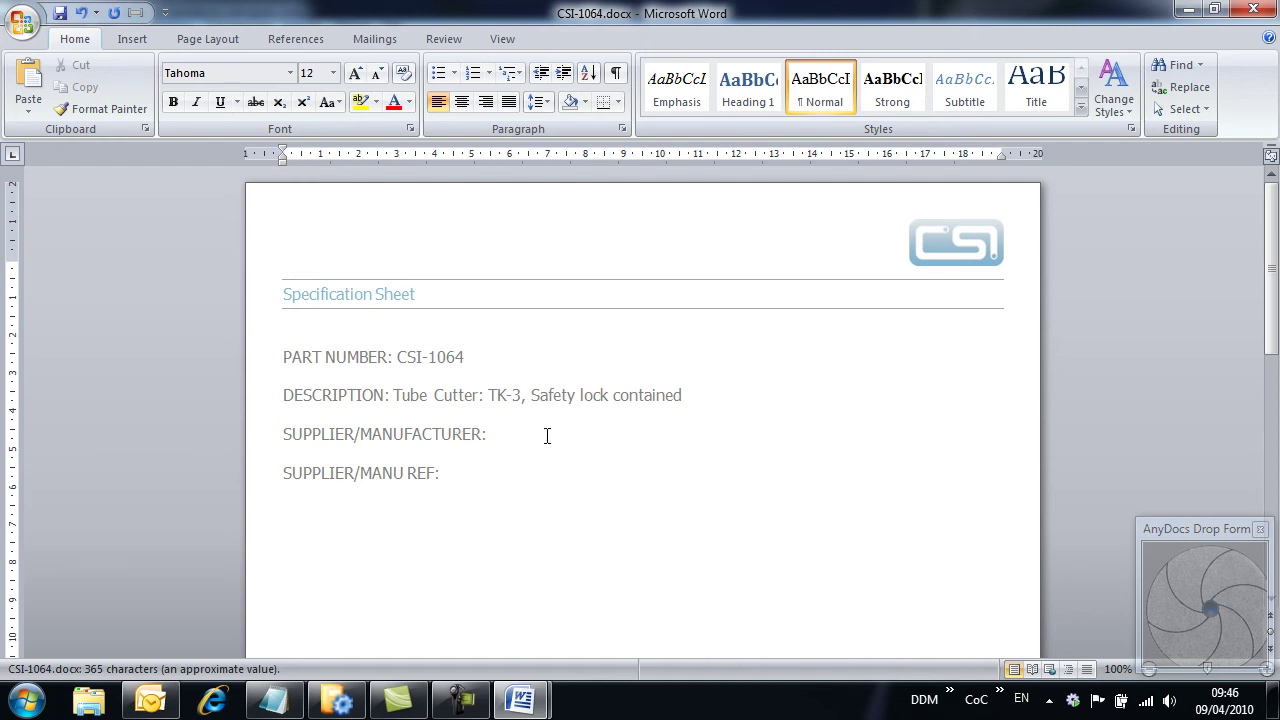
# Insert a DocProperty field for DESCRIPTION2, from the Document Information category, after the REMARKS label near the end of the sheet.
pyautogui.scroll(-10, 547, 435)
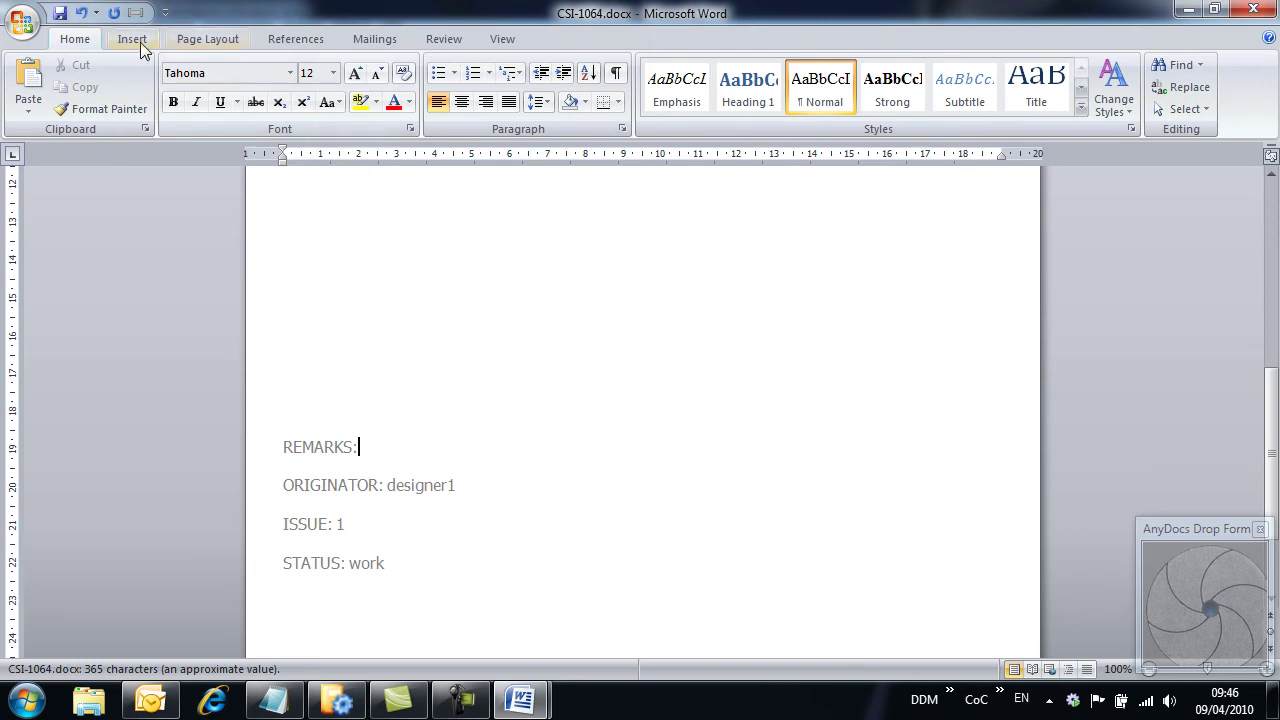
pyautogui.click(136, 12)
pyautogui.click(369, 187)
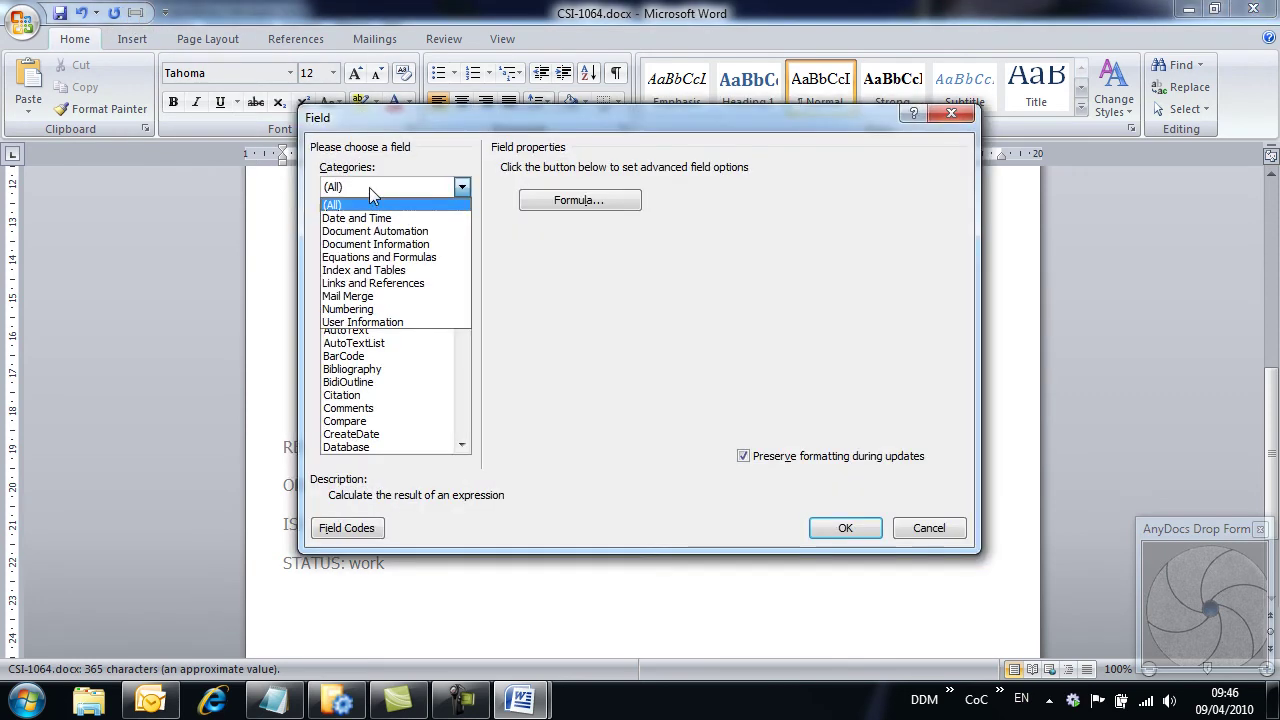
pyautogui.click(370, 250)
pyautogui.click(370, 252)
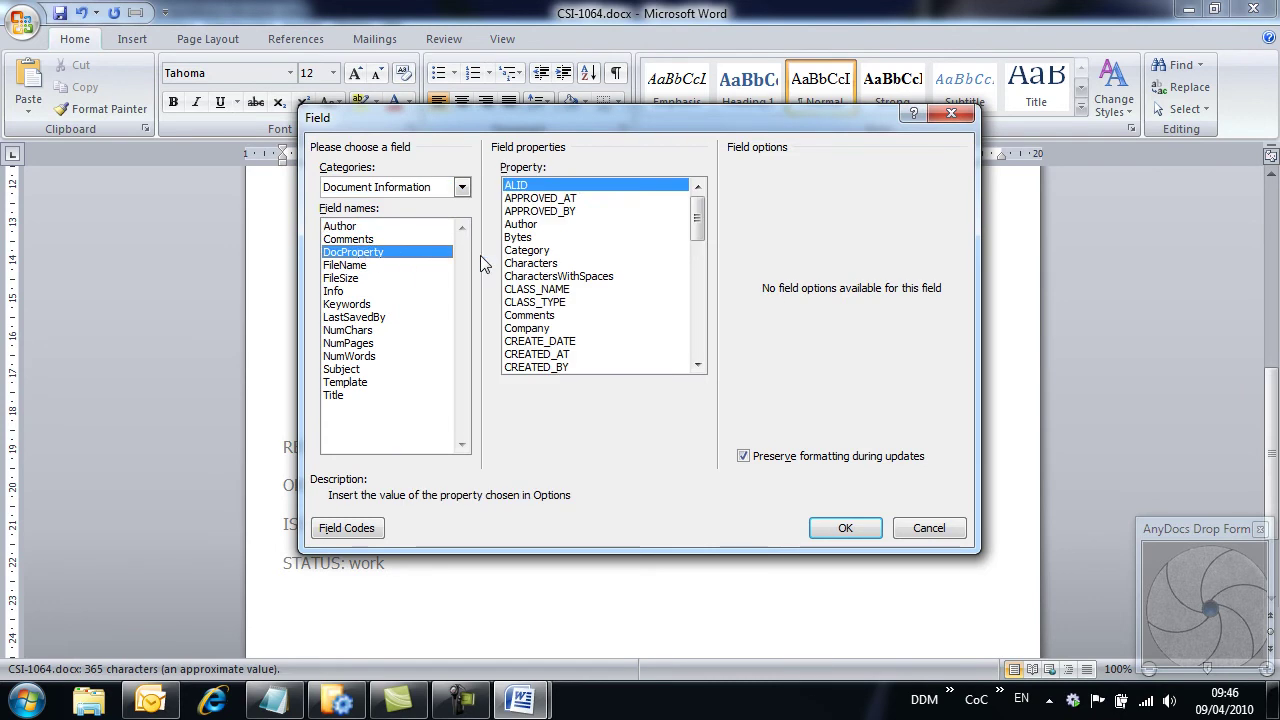
pyautogui.click(696, 269)
pyautogui.click(560, 226)
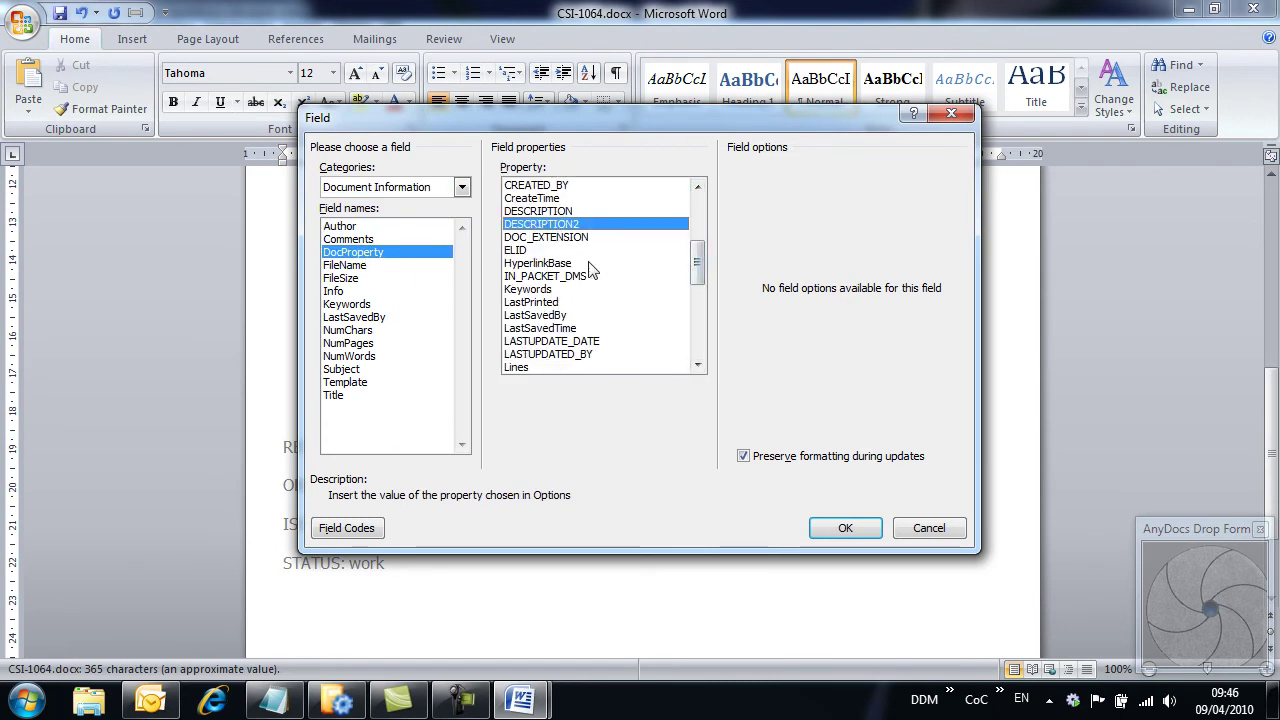
pyautogui.click(845, 527)
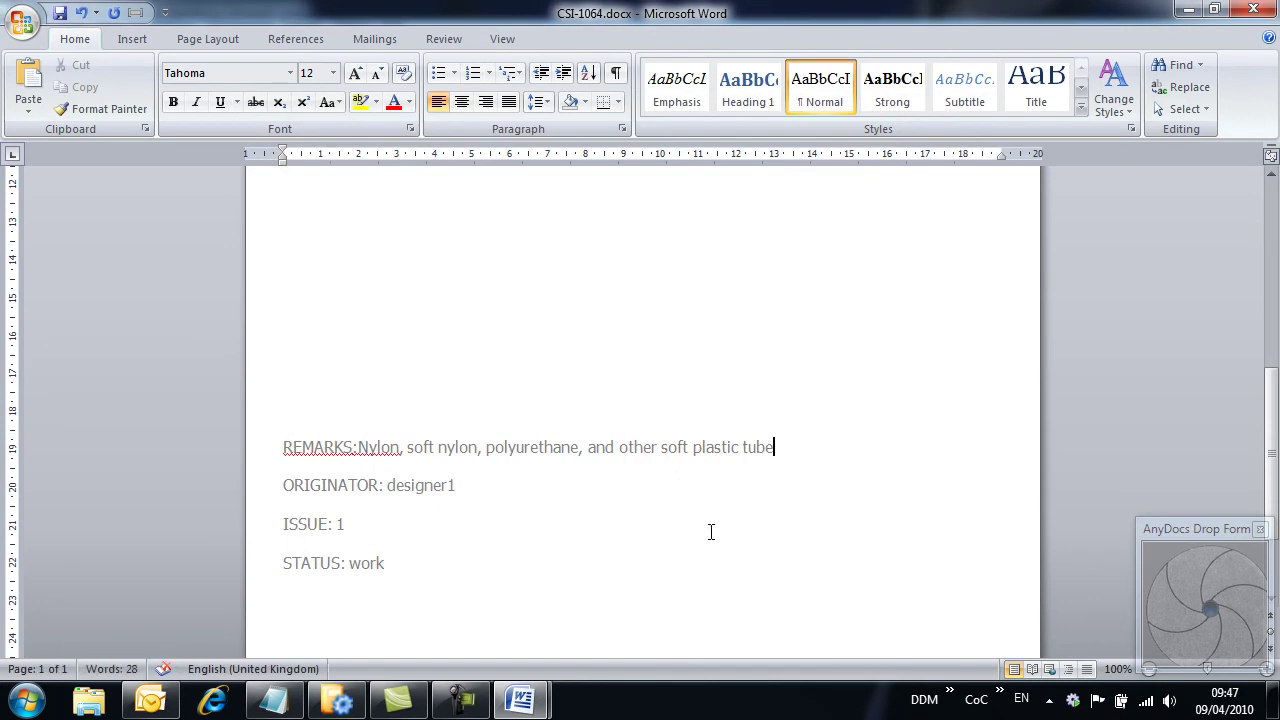
pyautogui.click(357, 449)
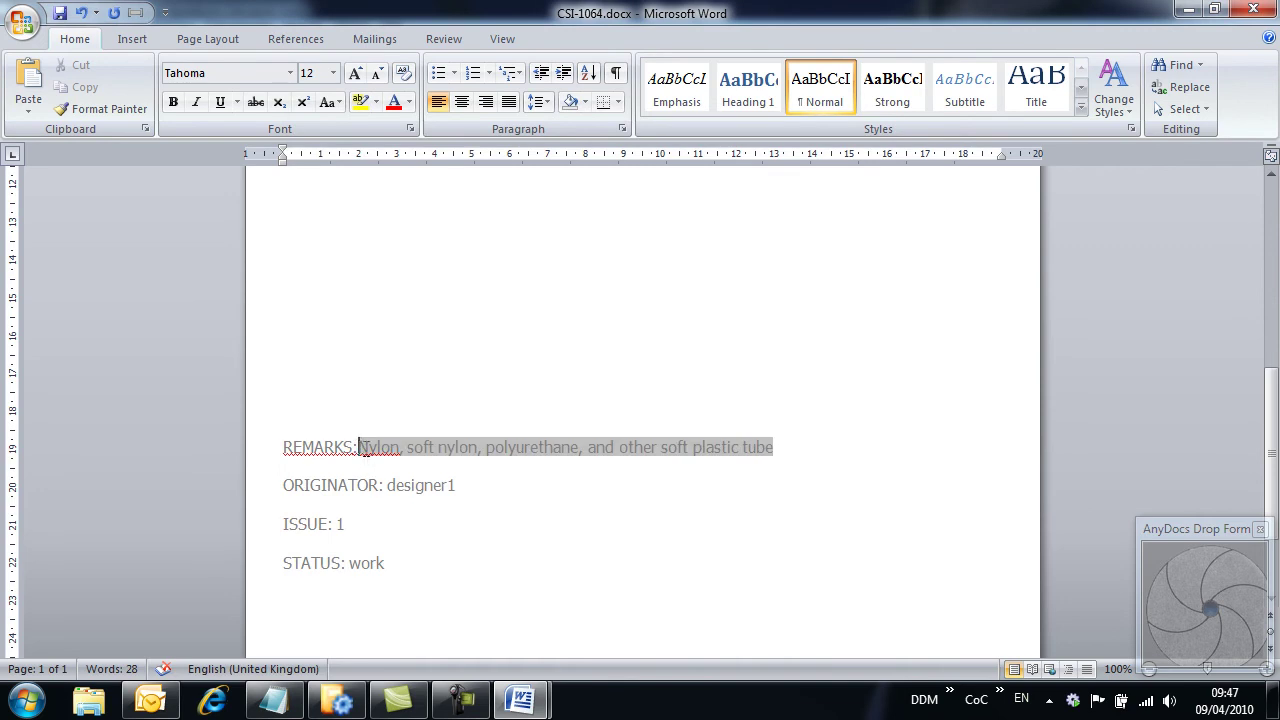
pyautogui.click(474, 351)
# Store the edited CSI-1064 specification sheet back to the database with save type Overwrite and close Word.
pyautogui.scroll(2, 690, 406)
pyautogui.scroll(10, 690, 406)
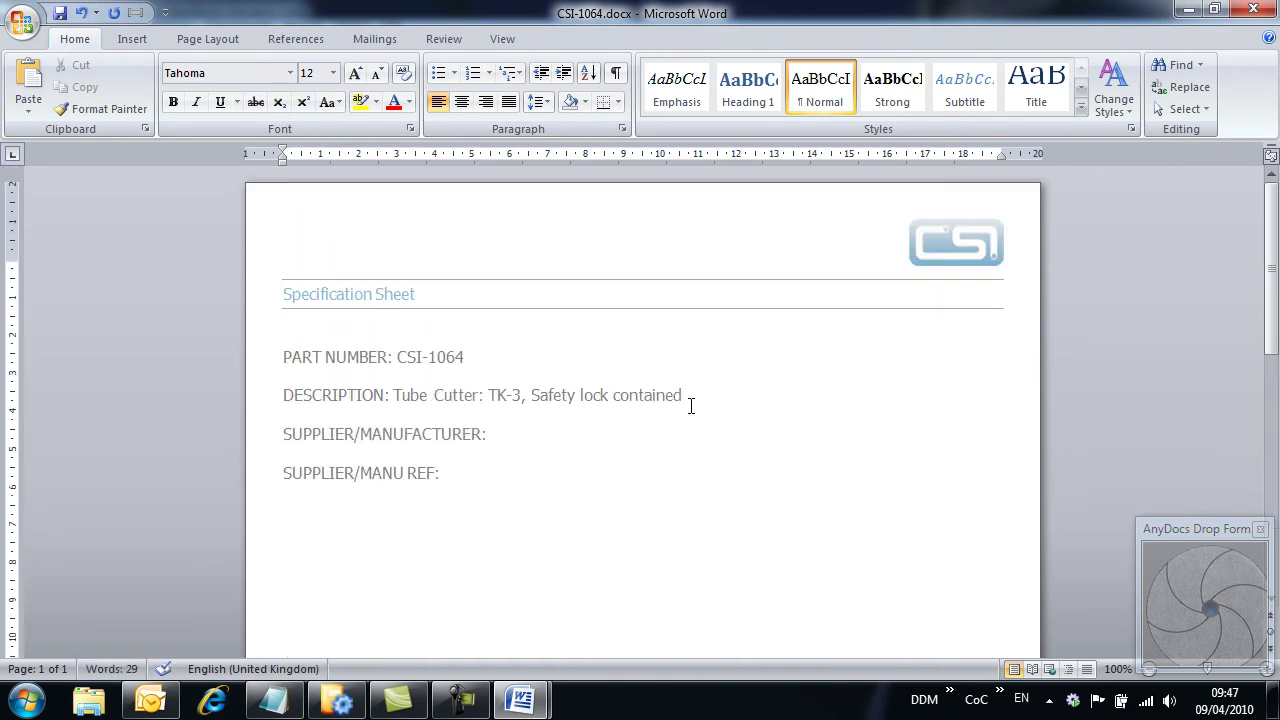
pyautogui.click(60, 13)
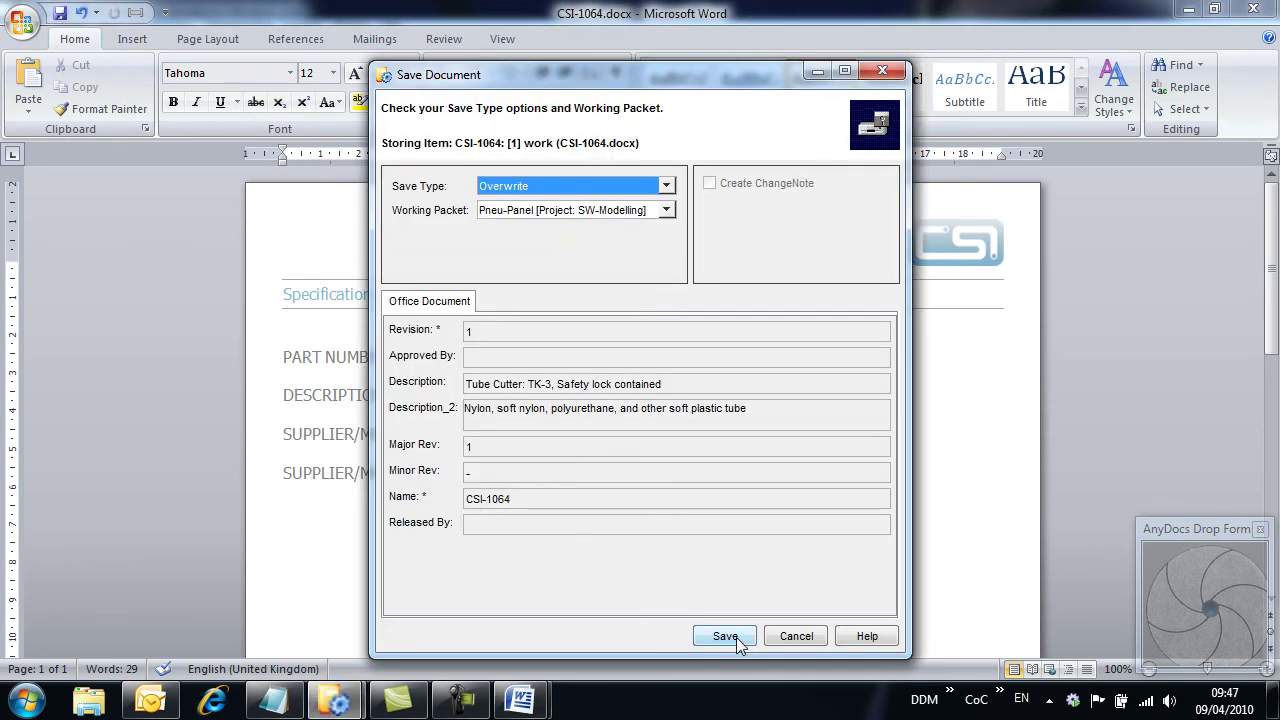
pyautogui.click(725, 636)
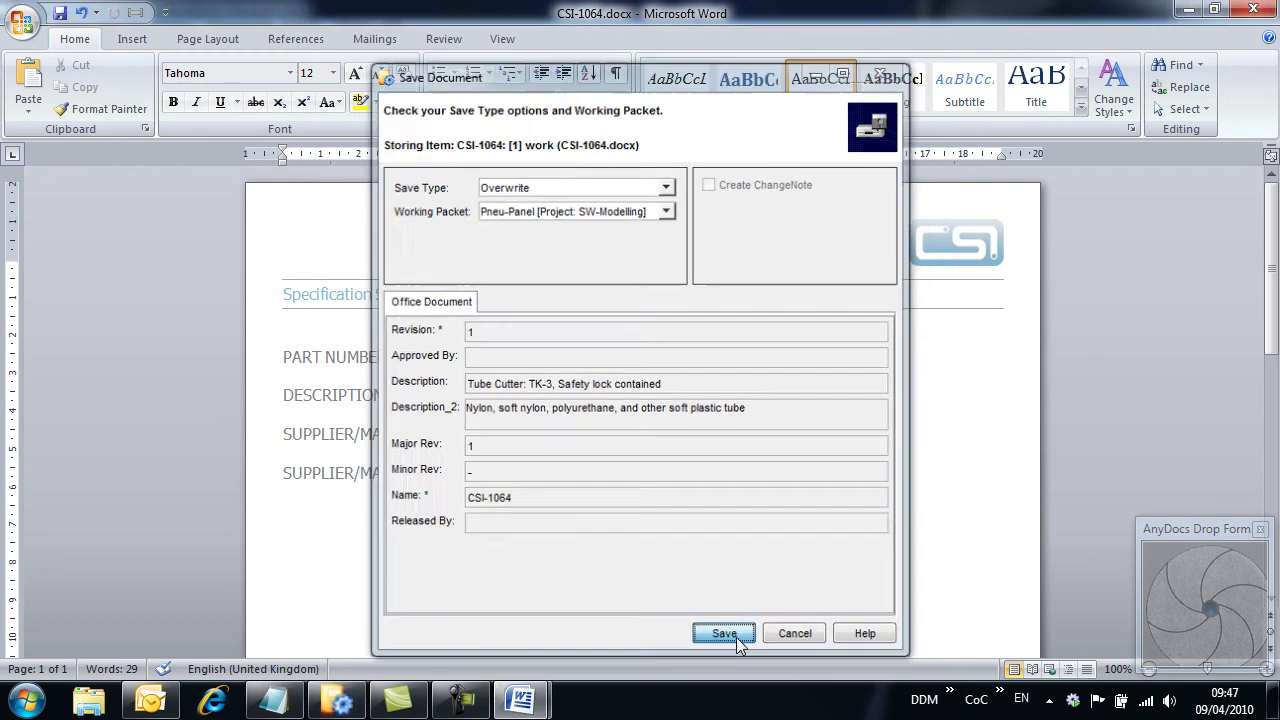
pyautogui.click(1252, 10)
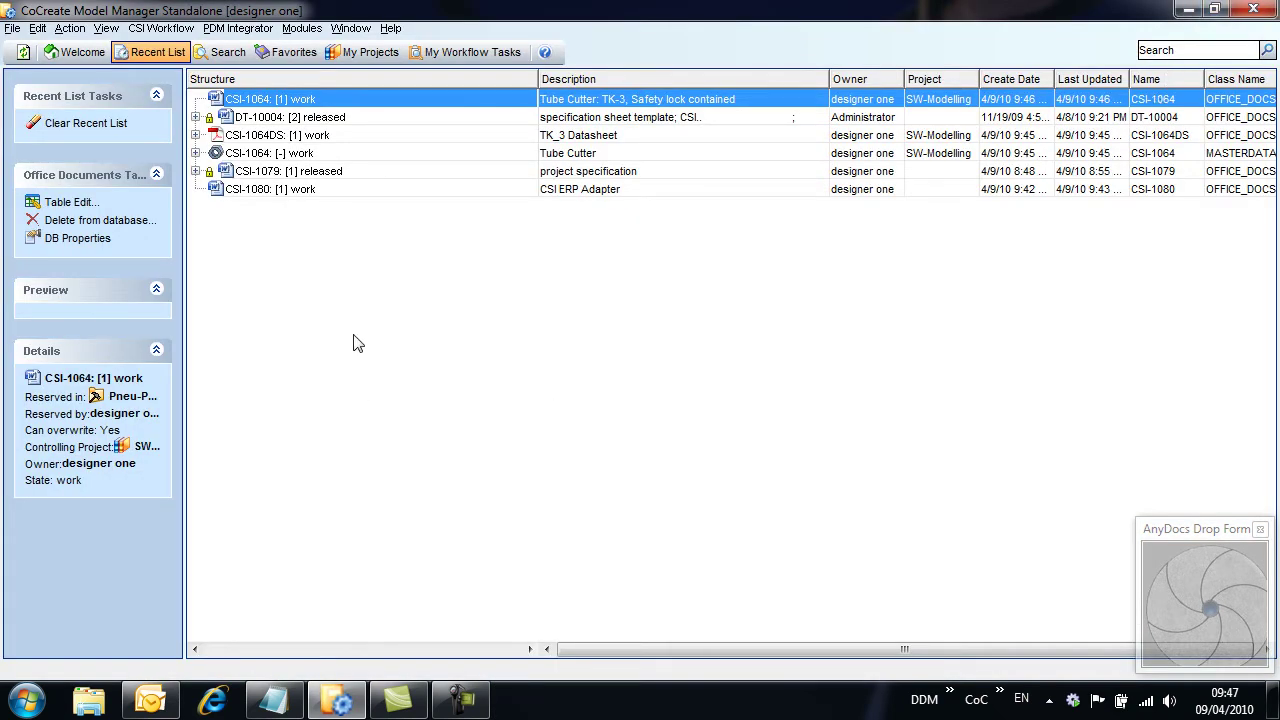
# Copy the CSI-1064 specification sheet and the CSI-1064DS datasheet and paste both onto the Tube Cutter masterdata as attachments.
pyautogui.keyDown('ctrl'); pyautogui.click(266, 141); pyautogui.keyUp('ctrl')
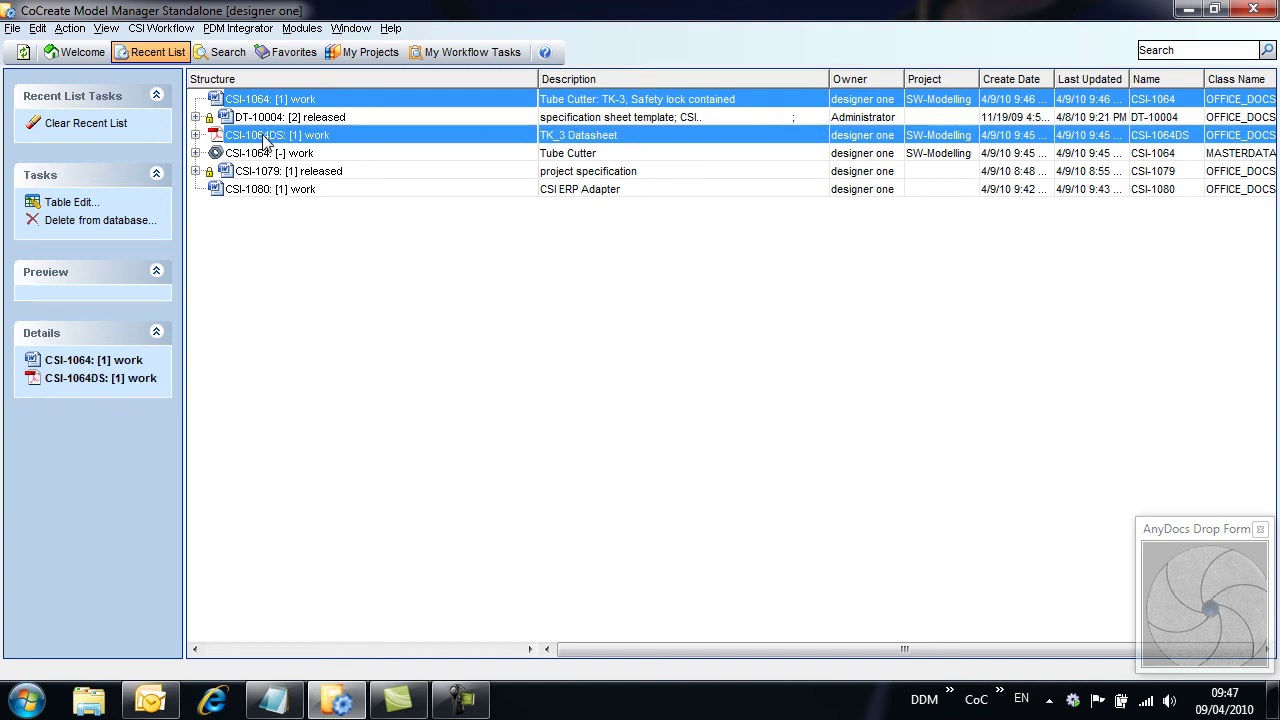
pyautogui.rightClick(264, 138)
pyautogui.click(247, 155)
pyautogui.rightClick(247, 155)
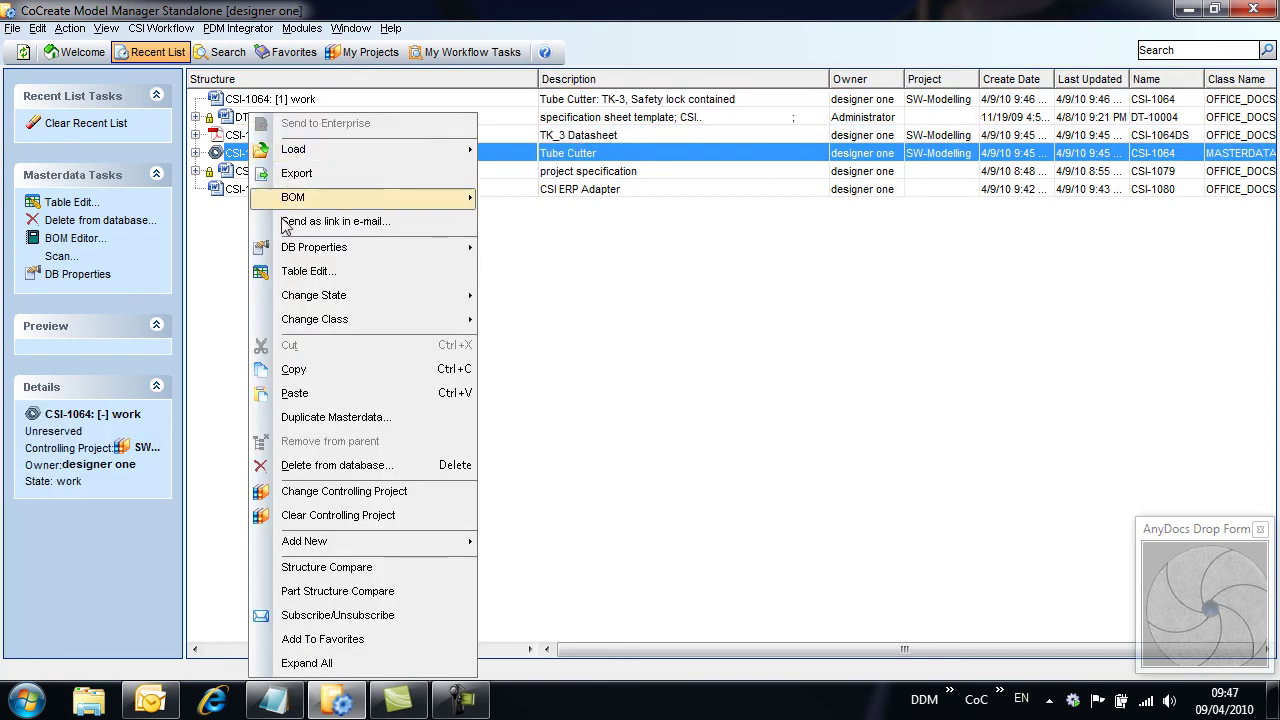
pyautogui.click(295, 393)
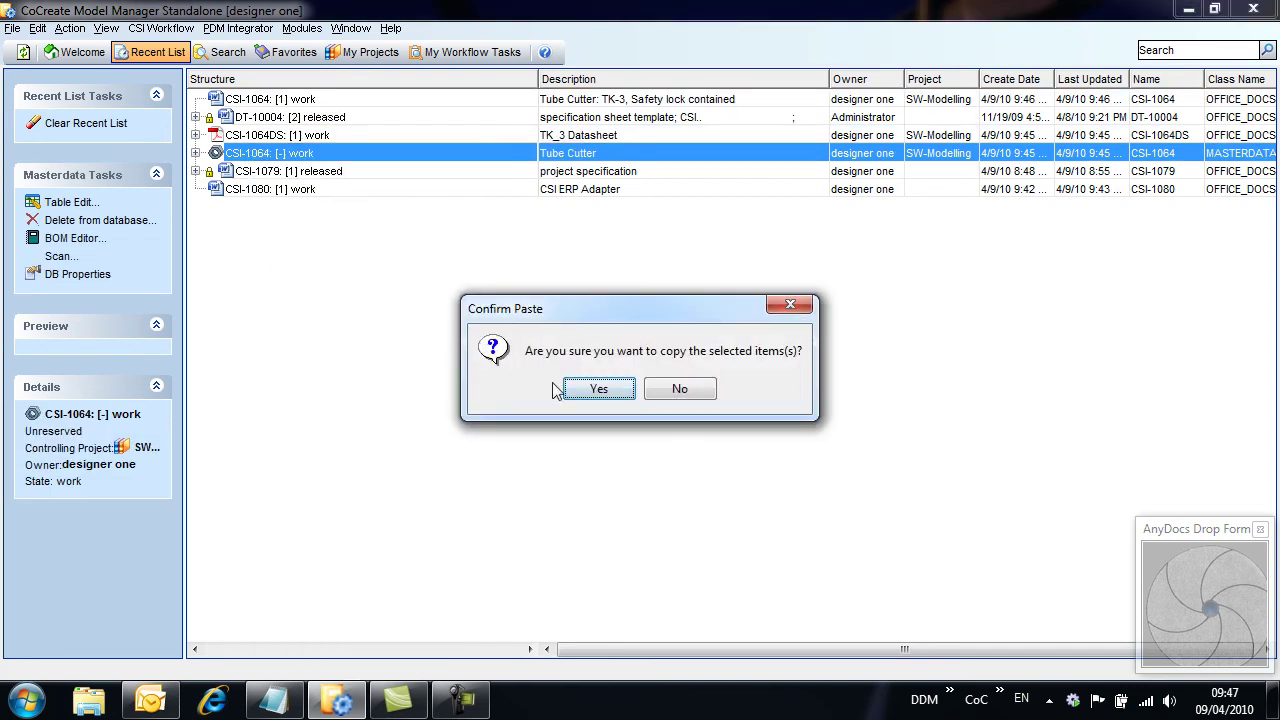
pyautogui.click(605, 390)
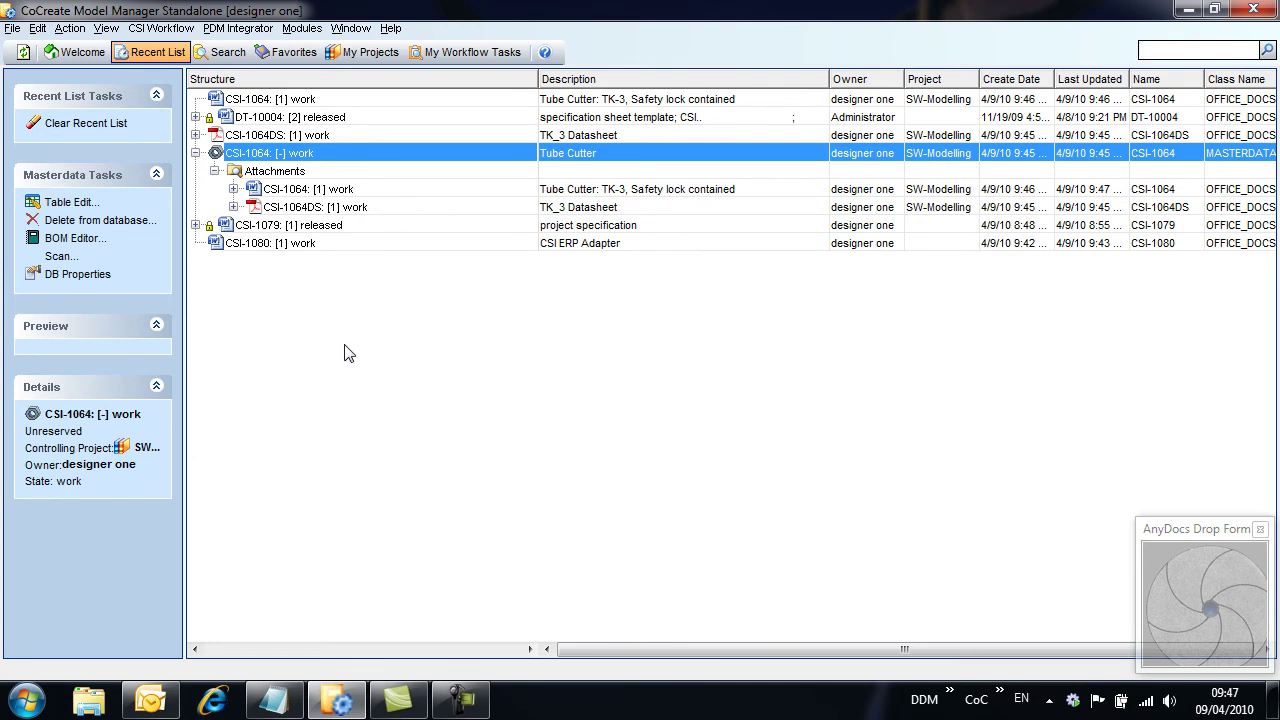
# Change the state of both documents attached to the Tube Cutter masterdata to approved.
pyautogui.click(309, 190)
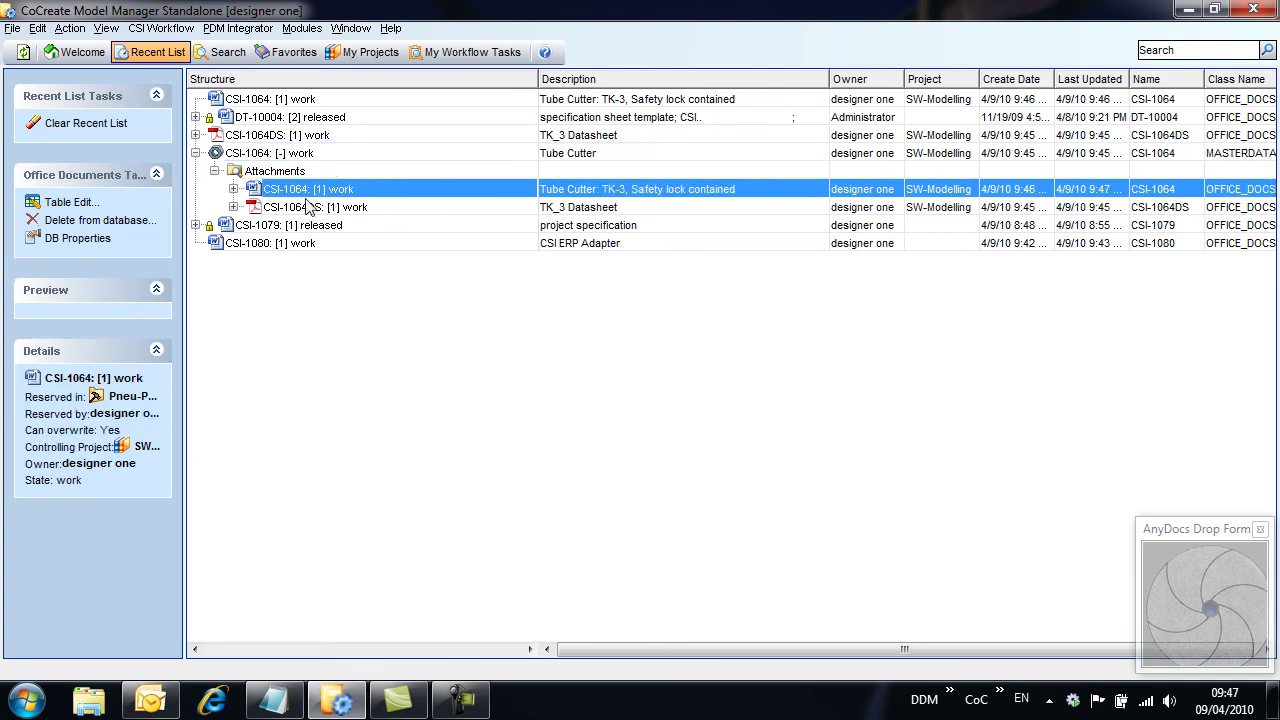
pyautogui.keyDown('ctrl'); pyautogui.click(309, 207); pyautogui.keyUp('ctrl')
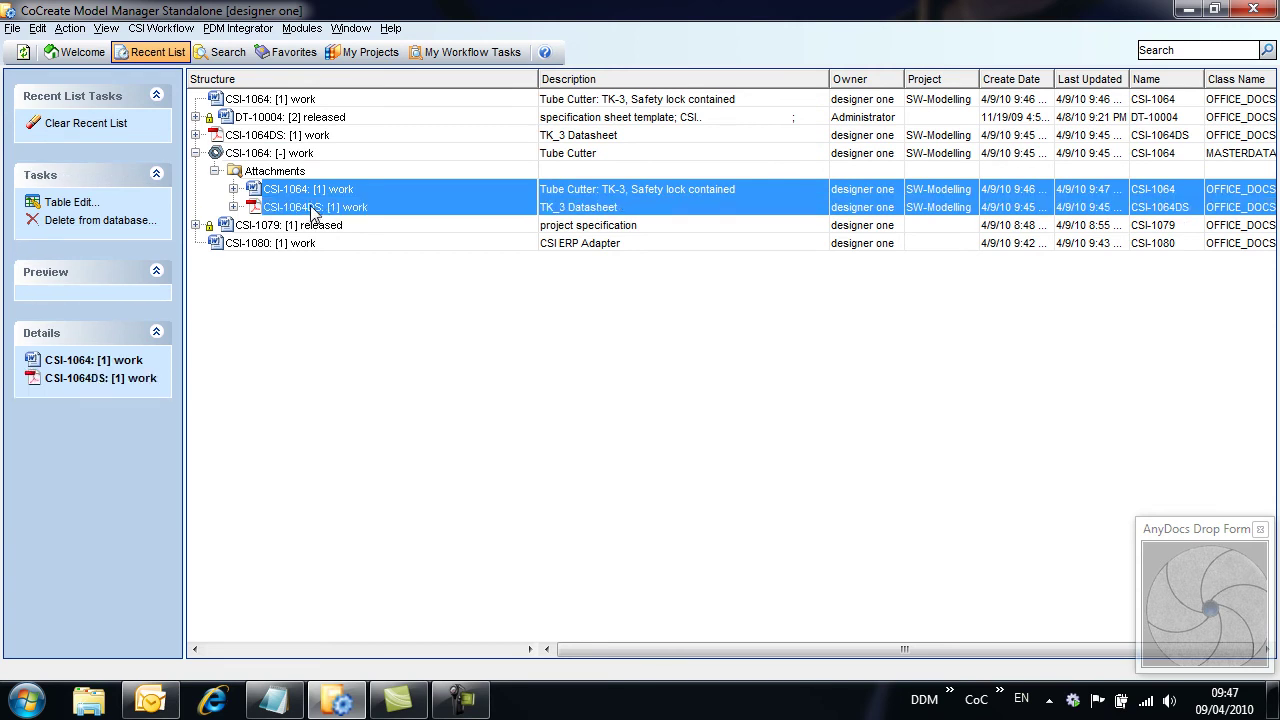
pyautogui.rightClick(312, 210)
pyautogui.moveTo(400, 322)
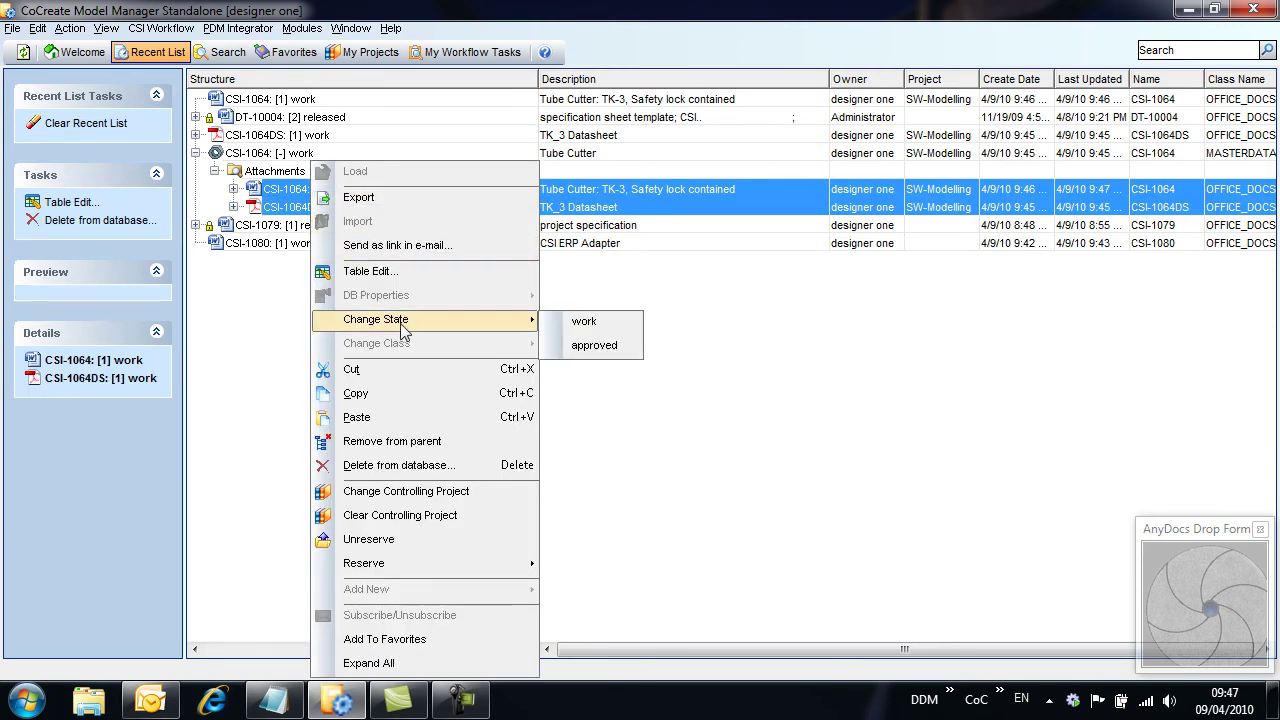
pyautogui.click(594, 345)
# Change the state of the two approved Tube Cutter attachments to released.
pyautogui.rightClick(318, 194)
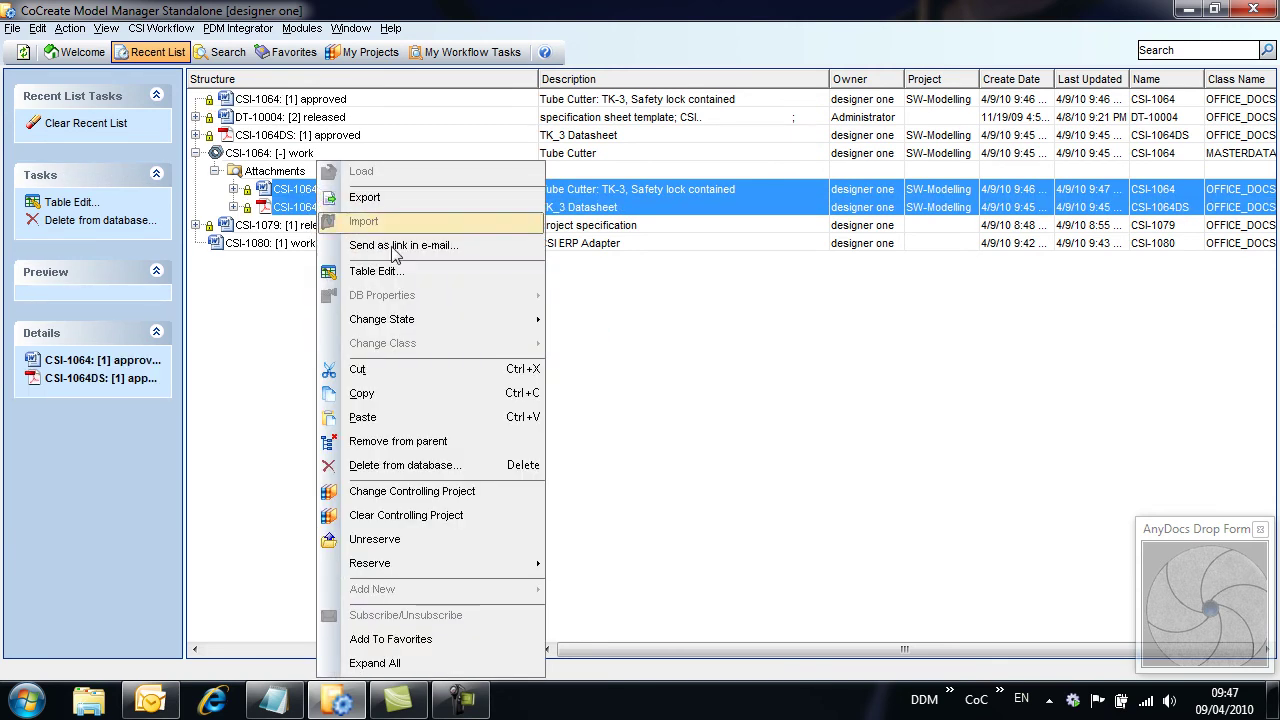
pyautogui.moveTo(415, 322)
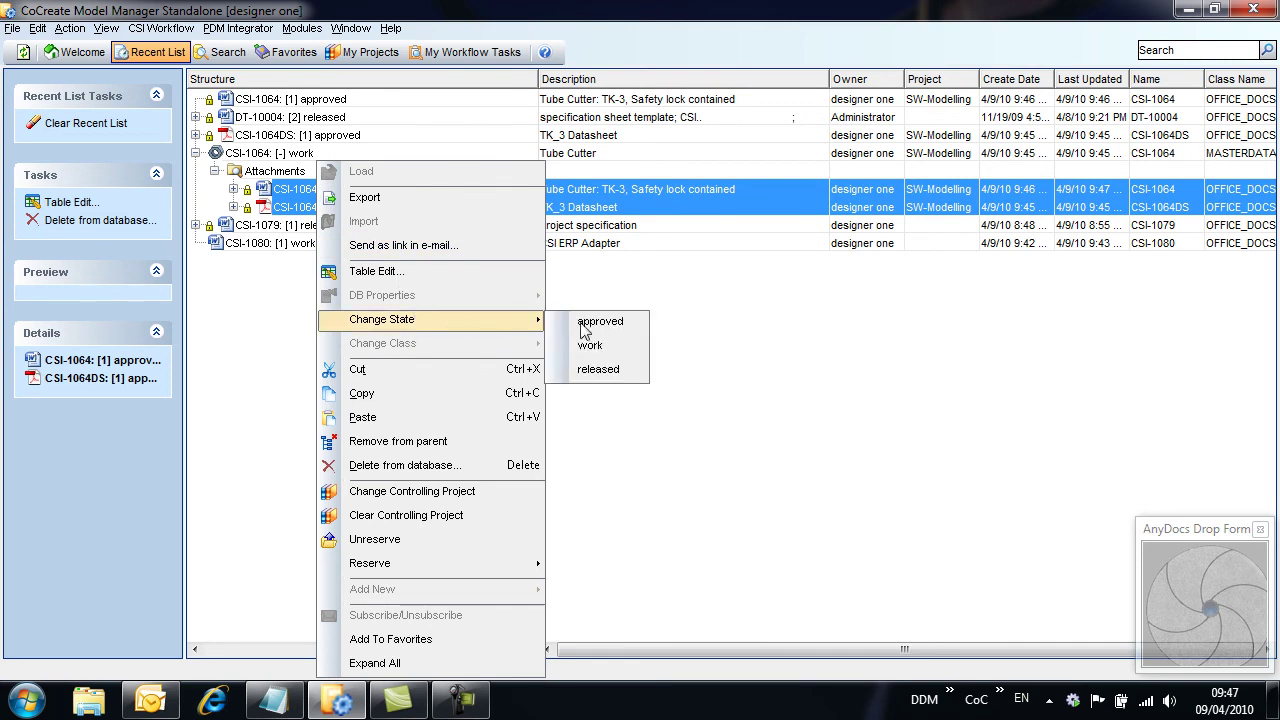
pyautogui.click(600, 369)
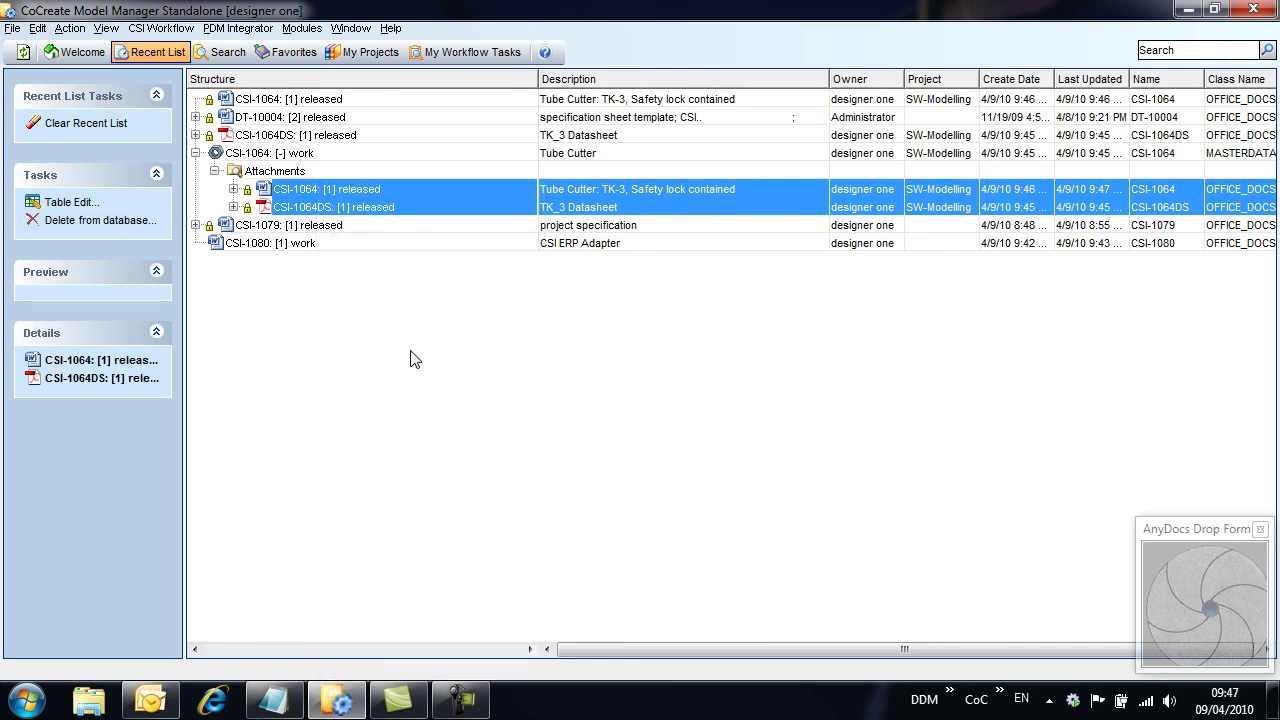
# Open the released CSI-1064 specification sheet attached to the Tube Cutter in Word and insert the picture TK-3.jpg below the SUPPLIER/MANU REF line.
pyautogui.click(318, 194)
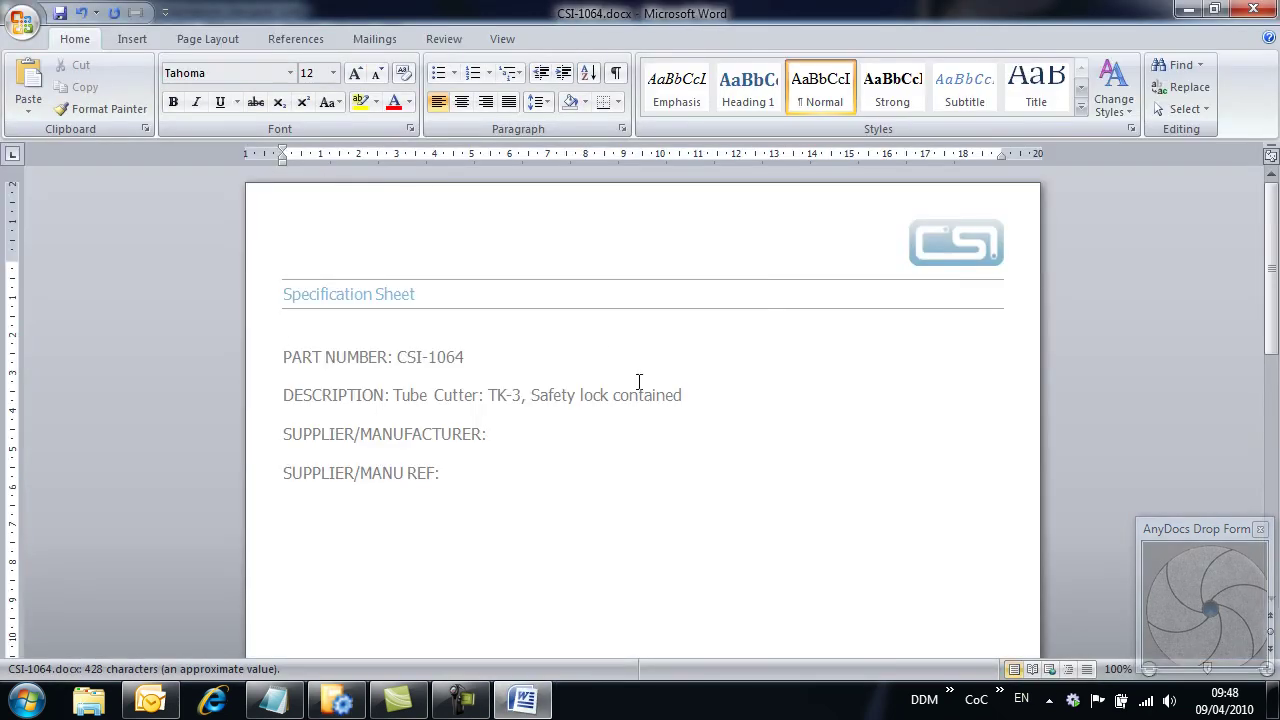
pyautogui.scroll(-3, 639, 382)
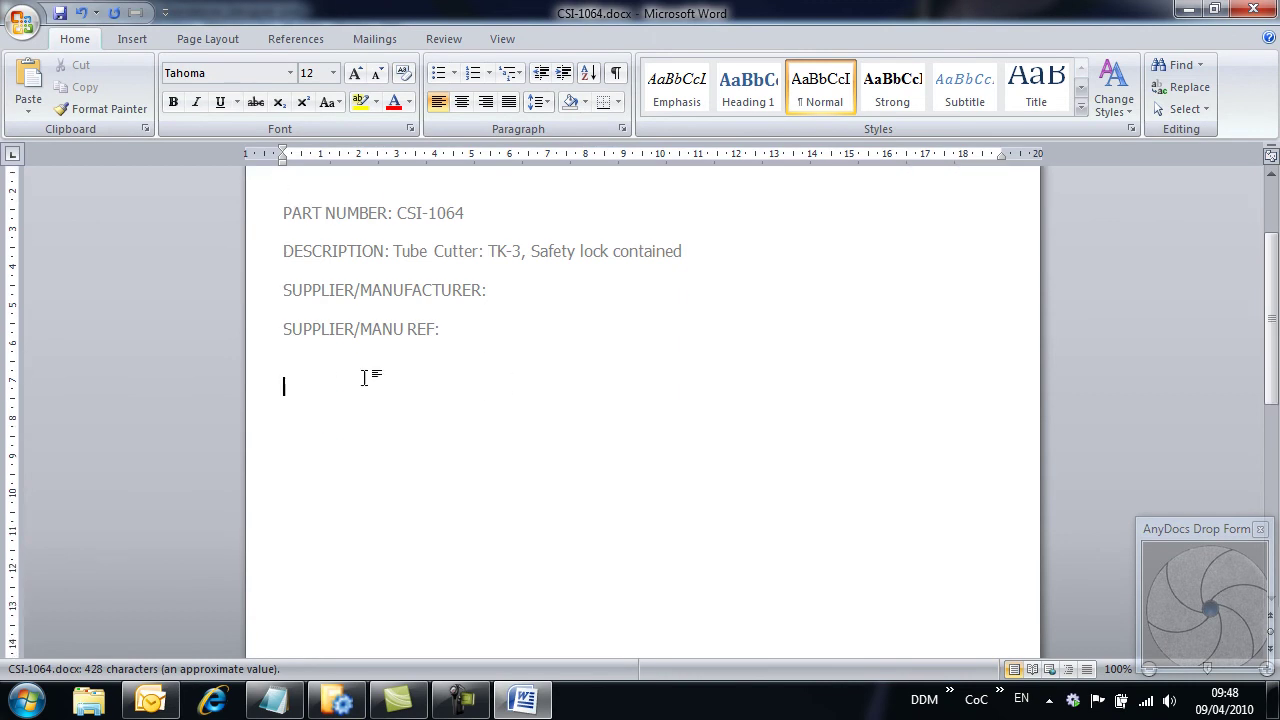
pyautogui.click(132, 39)
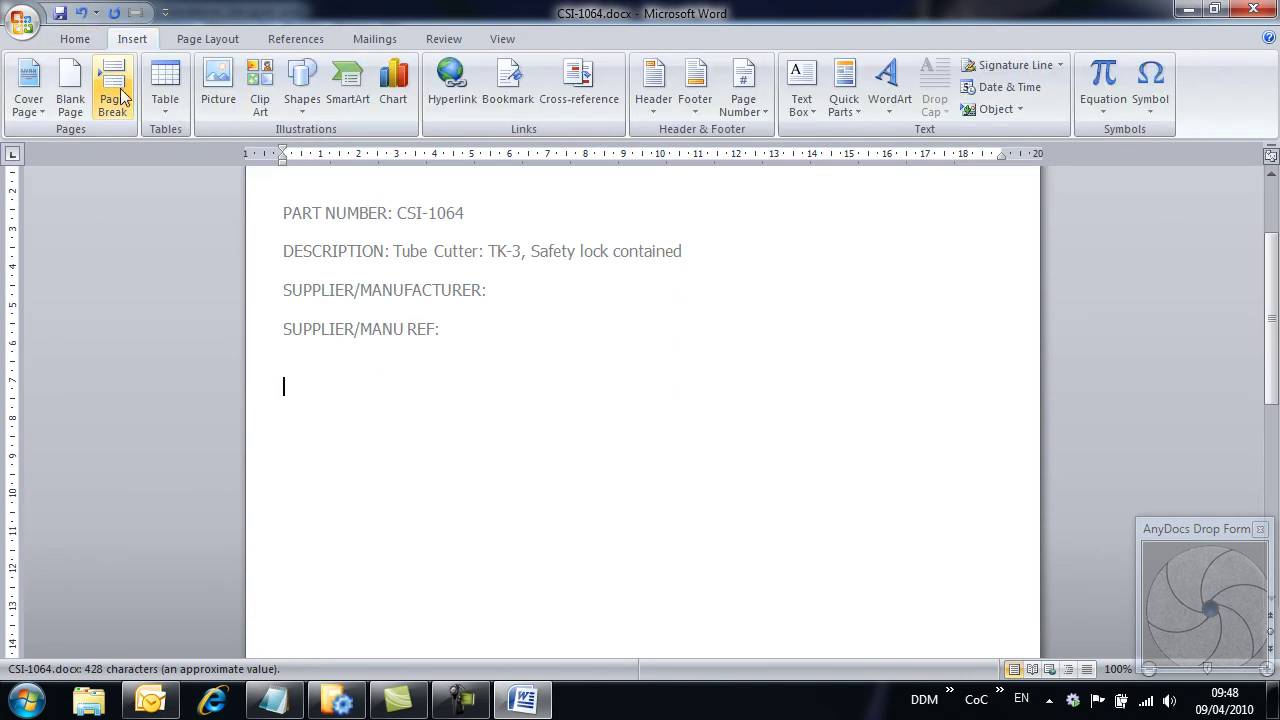
pyautogui.click(222, 88)
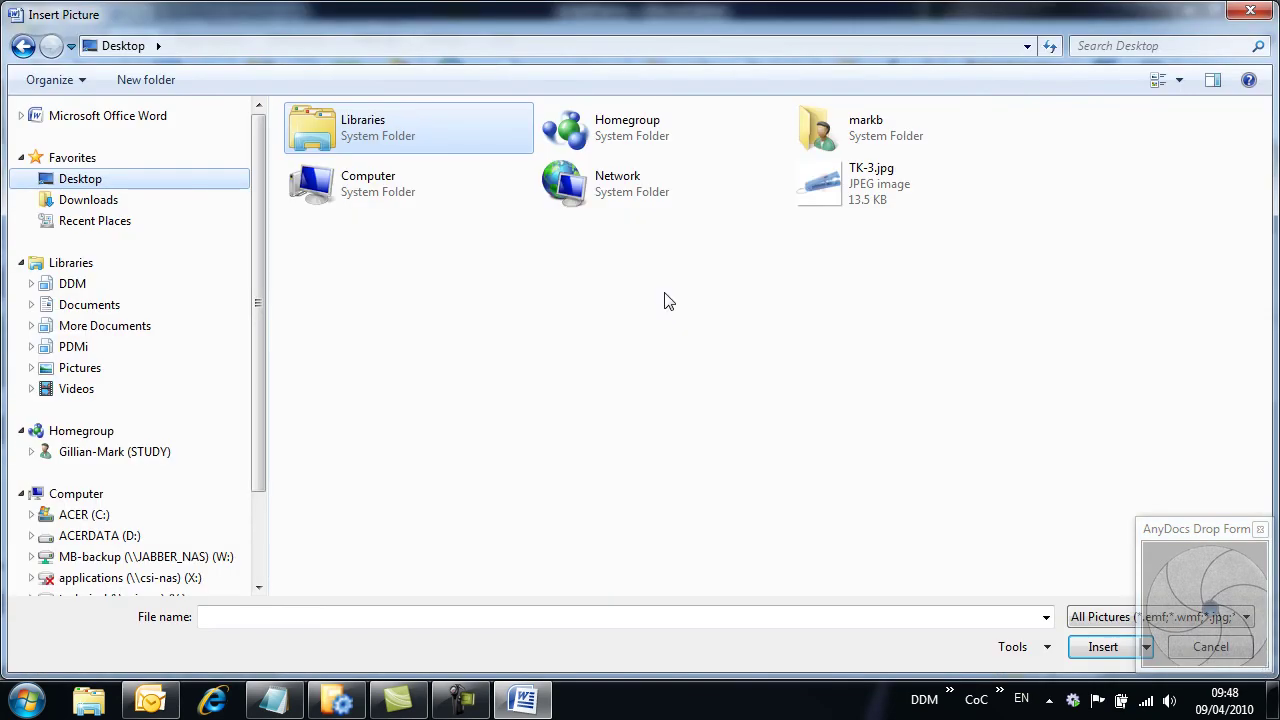
pyautogui.click(835, 195)
pyautogui.doubleClick(835, 195)
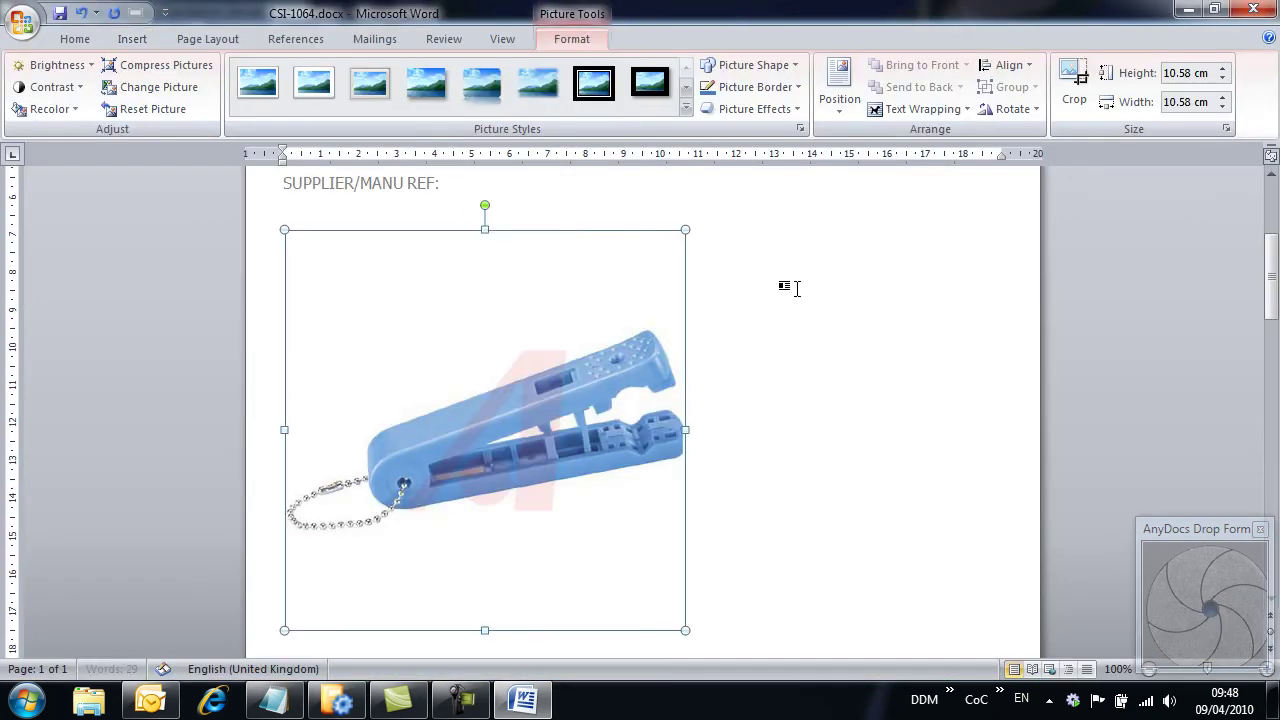
pyautogui.click(757, 389)
pyautogui.scroll(4, 757, 389)
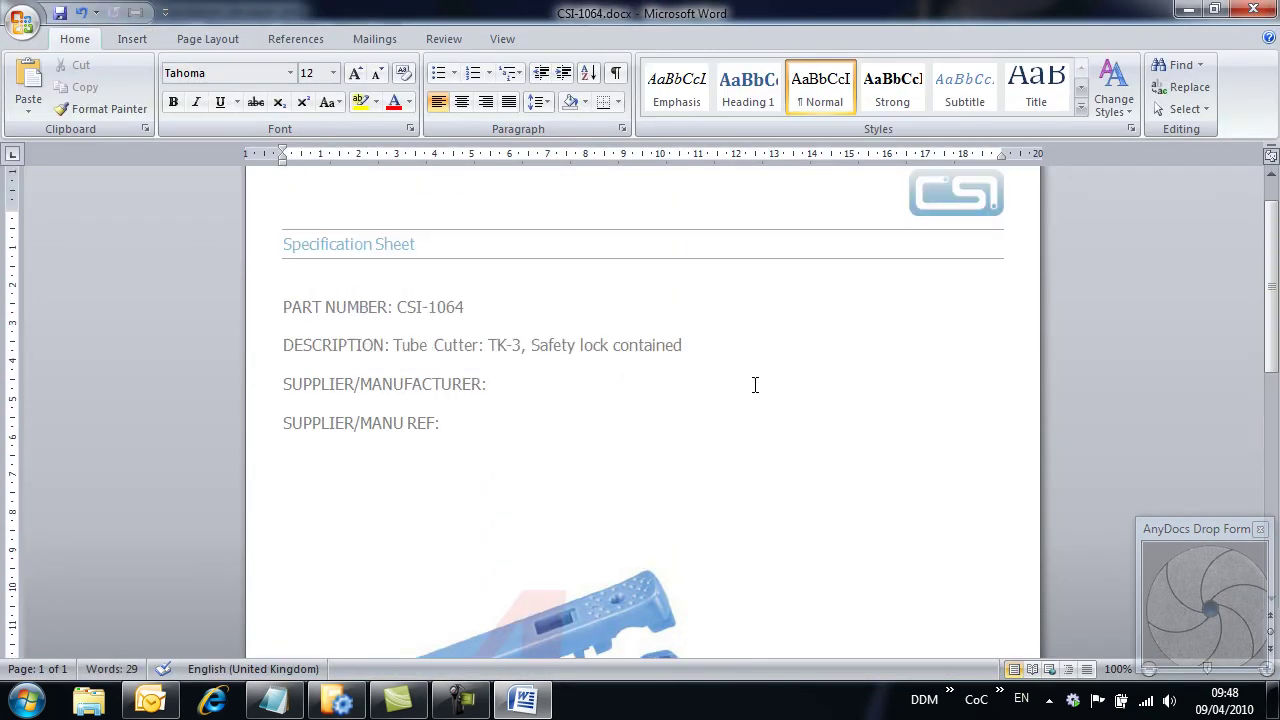
pyautogui.scroll(-9, 755, 385)
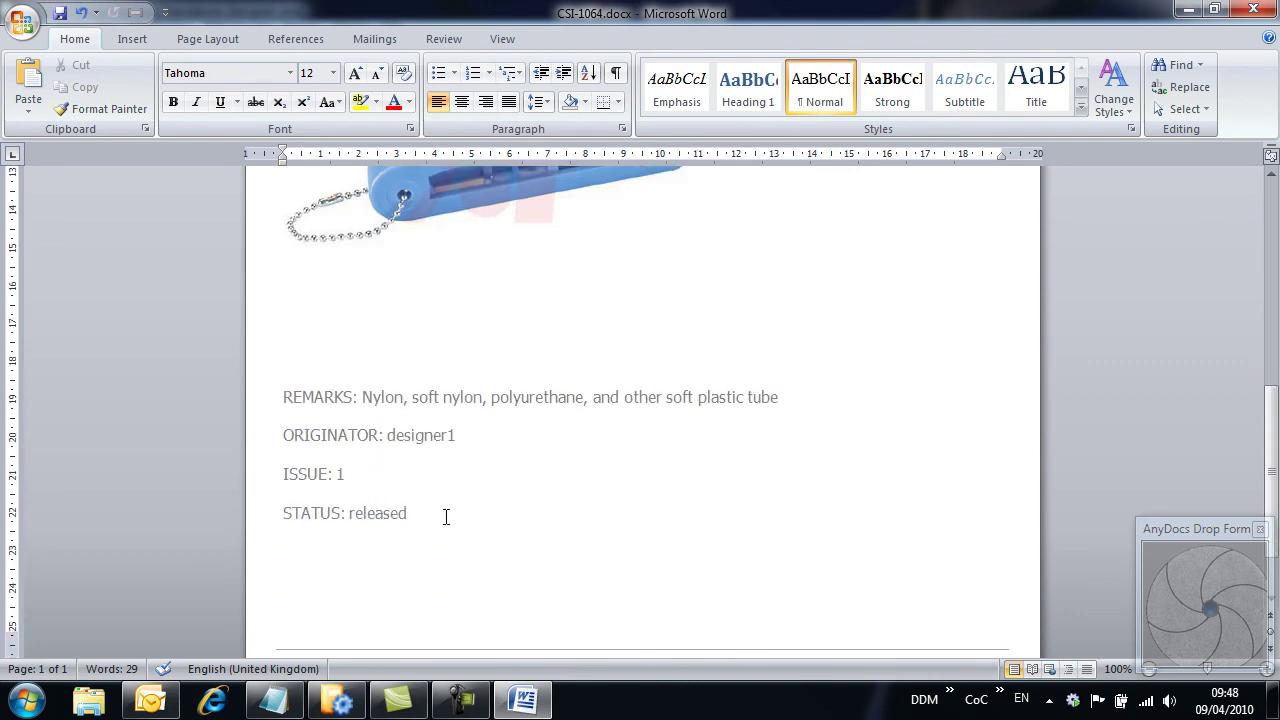
# Save the specification sheet to the database as a Major Rev, with "picture added to spec sheet" as the changenote's title and comment.
pyautogui.click(60, 12)
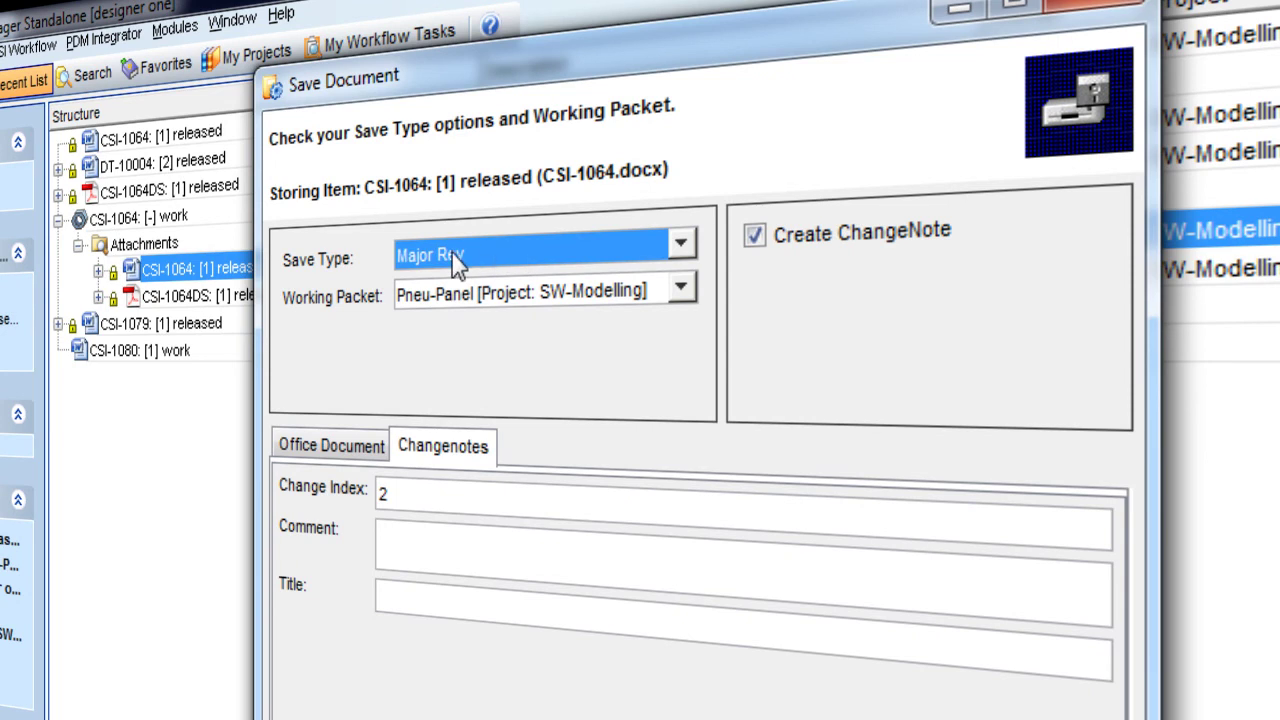
pyautogui.click(463, 610)
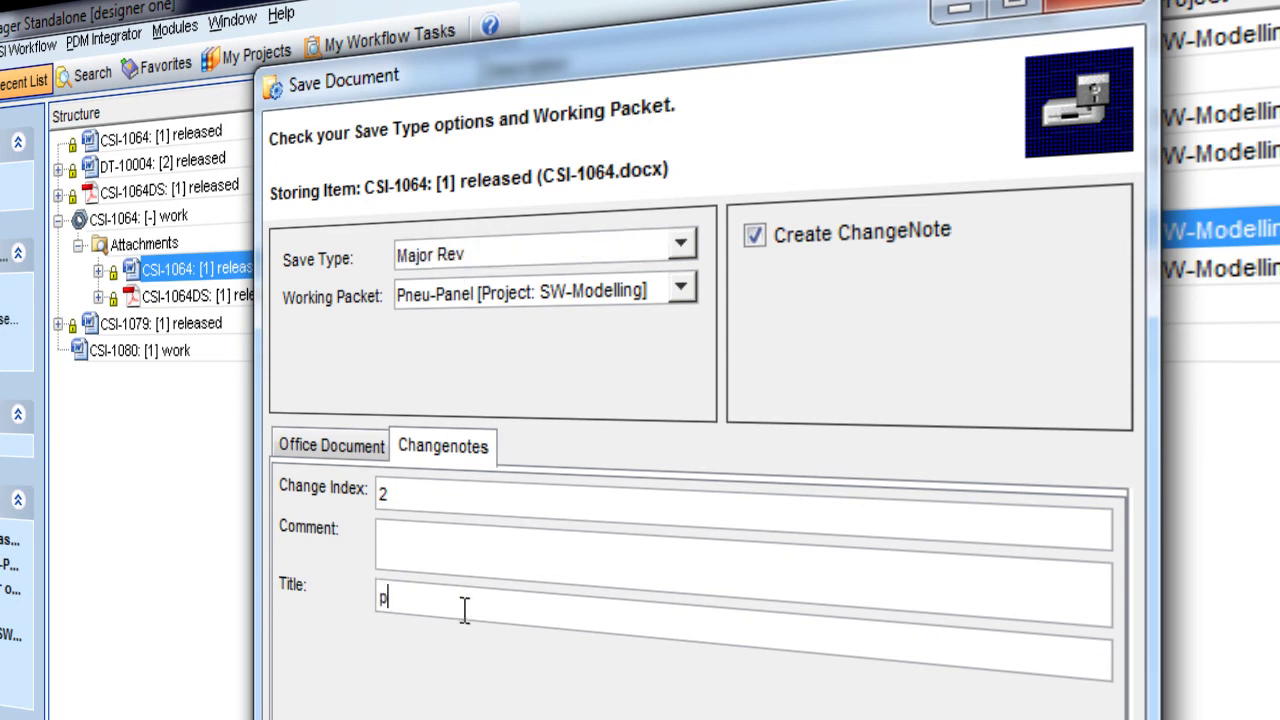
pyautogui.write('picture added to spec sheet')
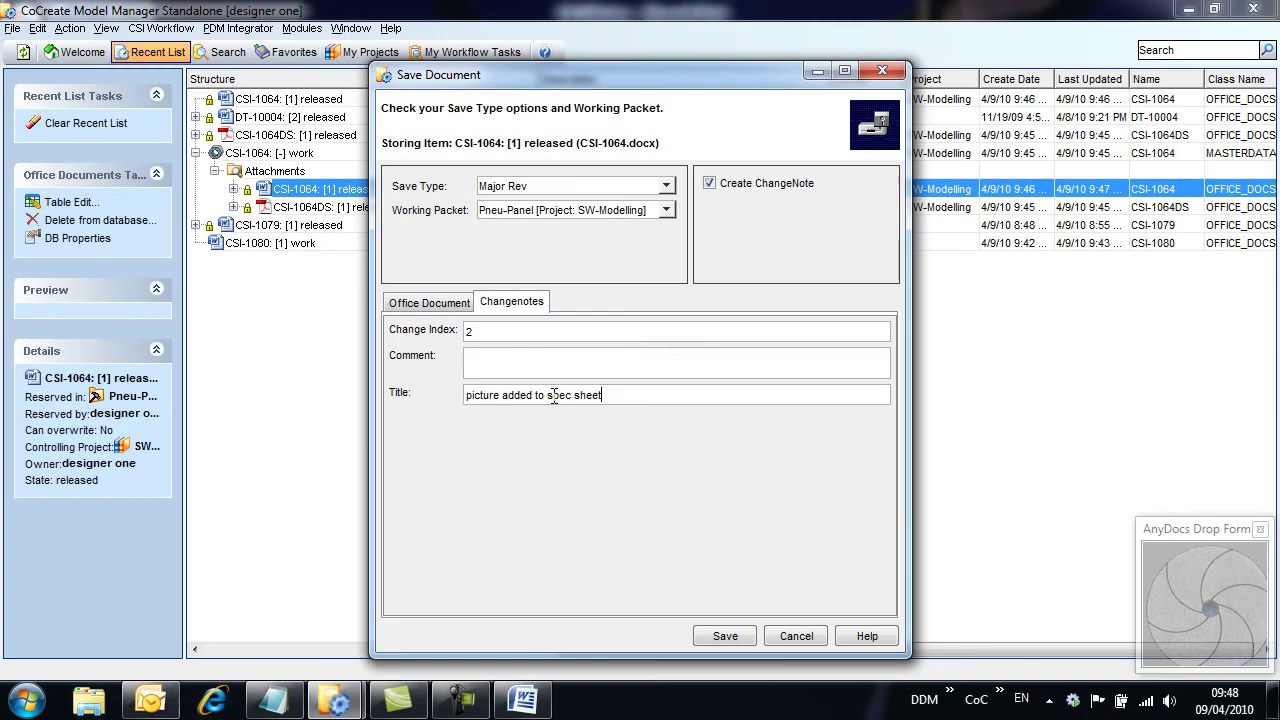
pyautogui.moveTo(580, 611); pyautogui.dragTo(347, 611)
pyautogui.hotkey('ctrl', 'c')
pyautogui.click(502, 355)
pyautogui.hotkey('ctrl', 'v')
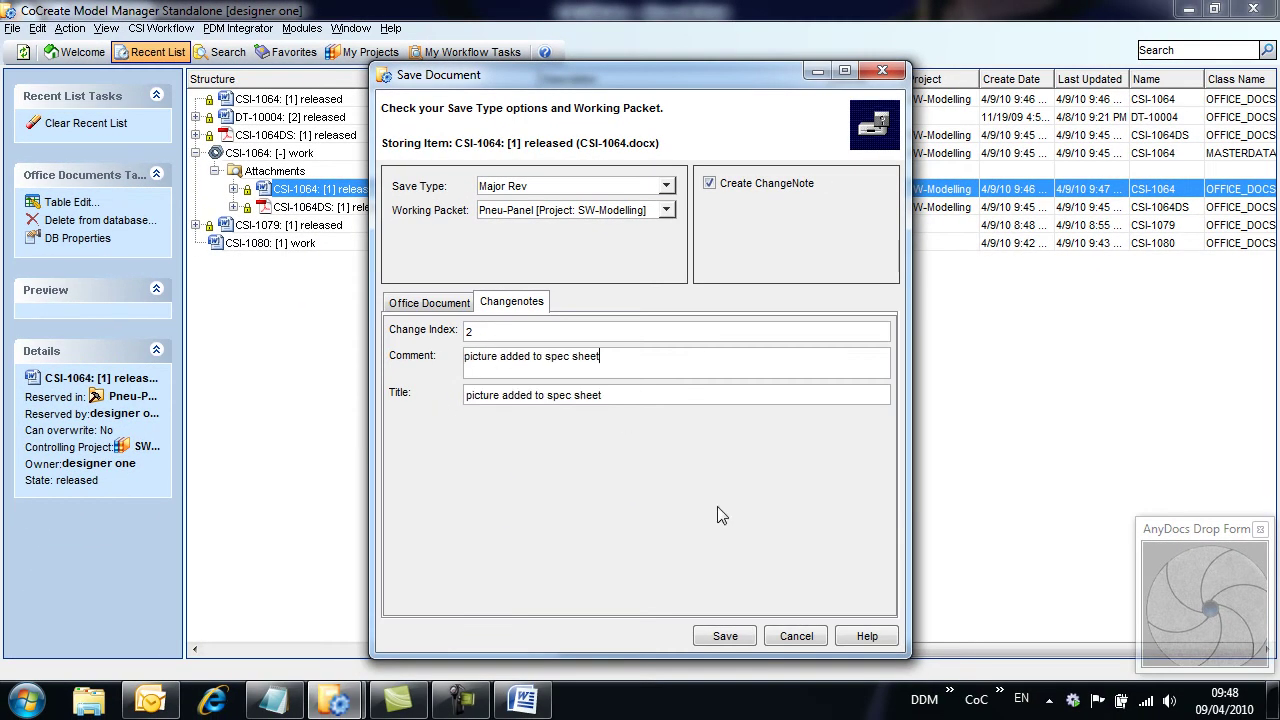
pyautogui.click(735, 640)
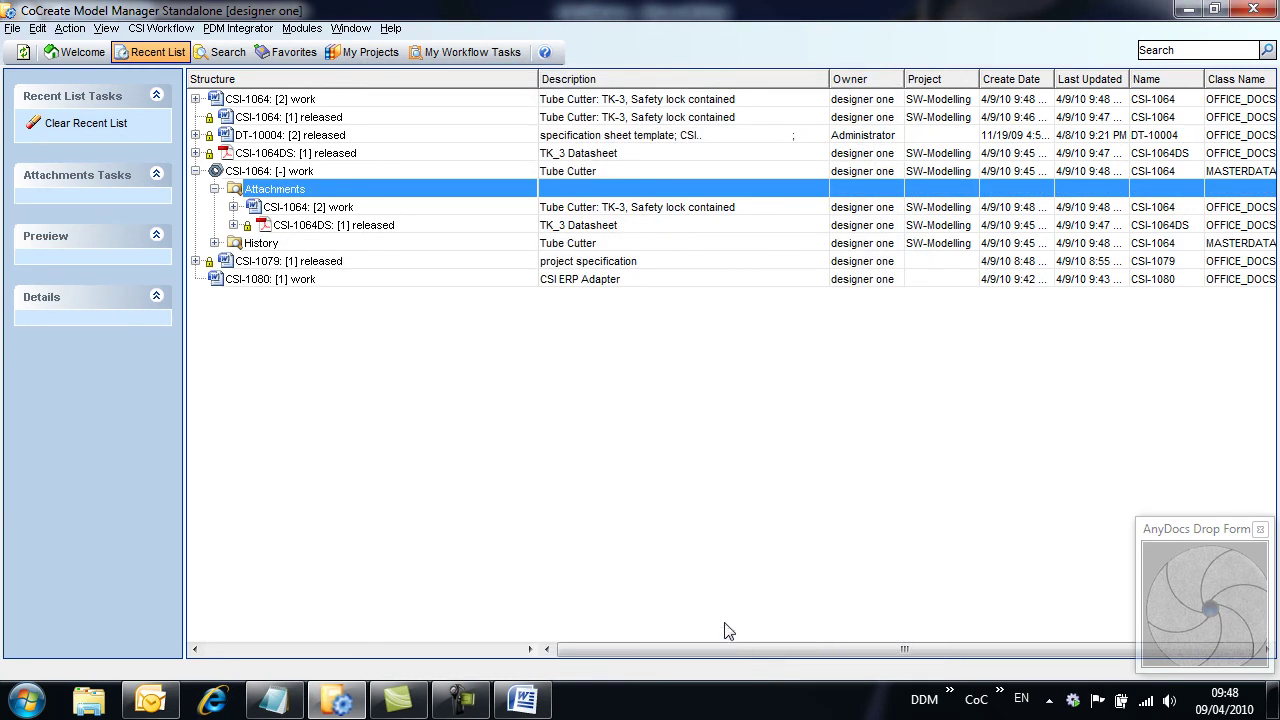
# Expand the Tube Cutter's history and examine the notes in the database properties of the attached CSI-1064 revision 2.
pyautogui.click(215, 244)
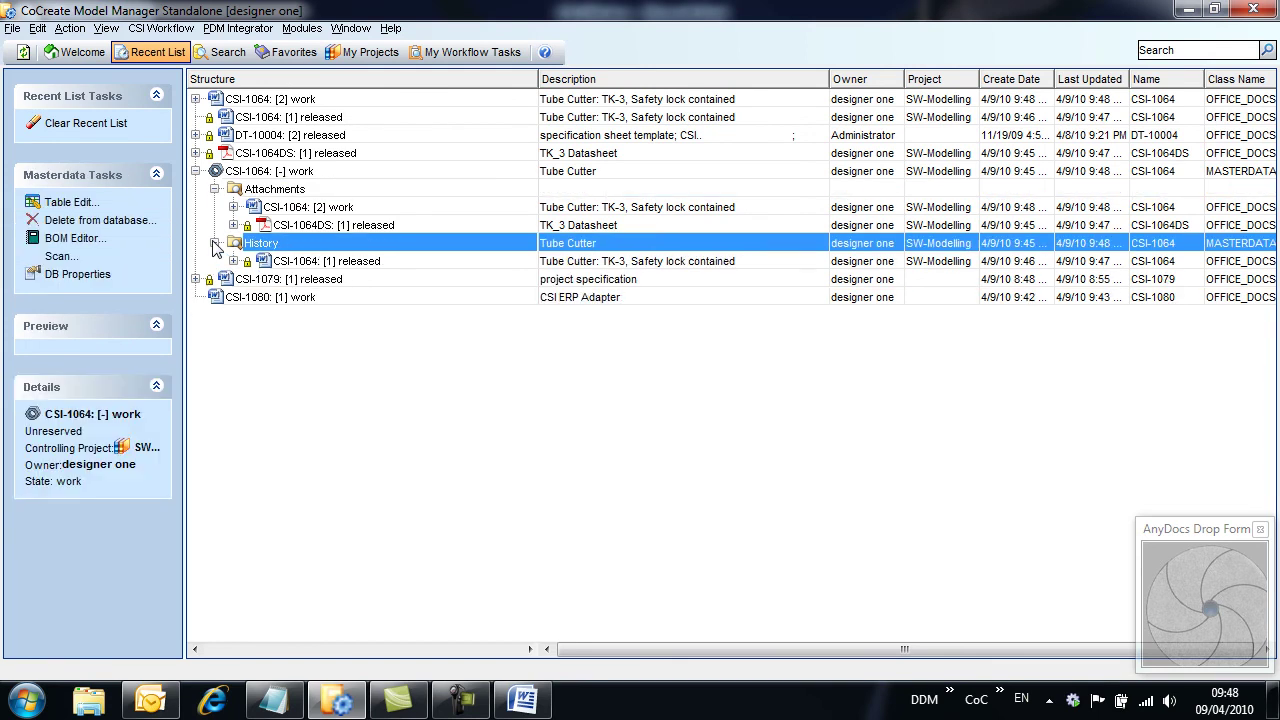
pyautogui.rightClick(310, 208)
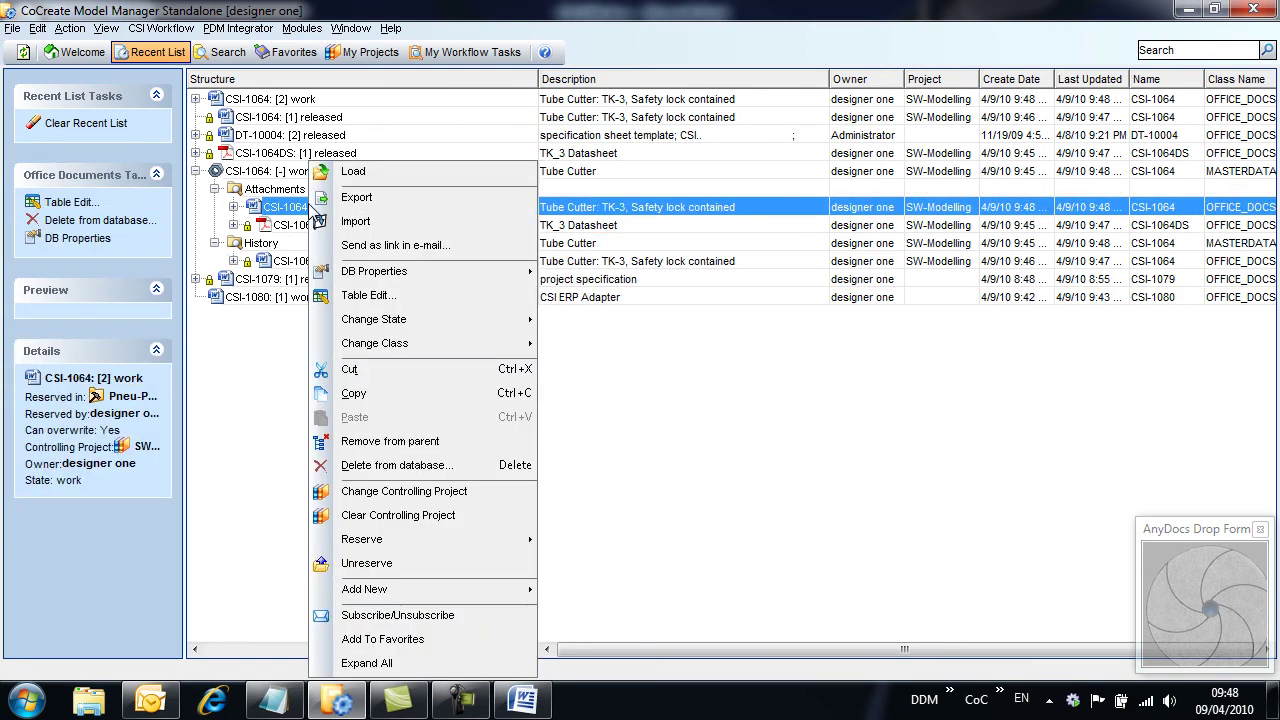
pyautogui.moveTo(421, 277)
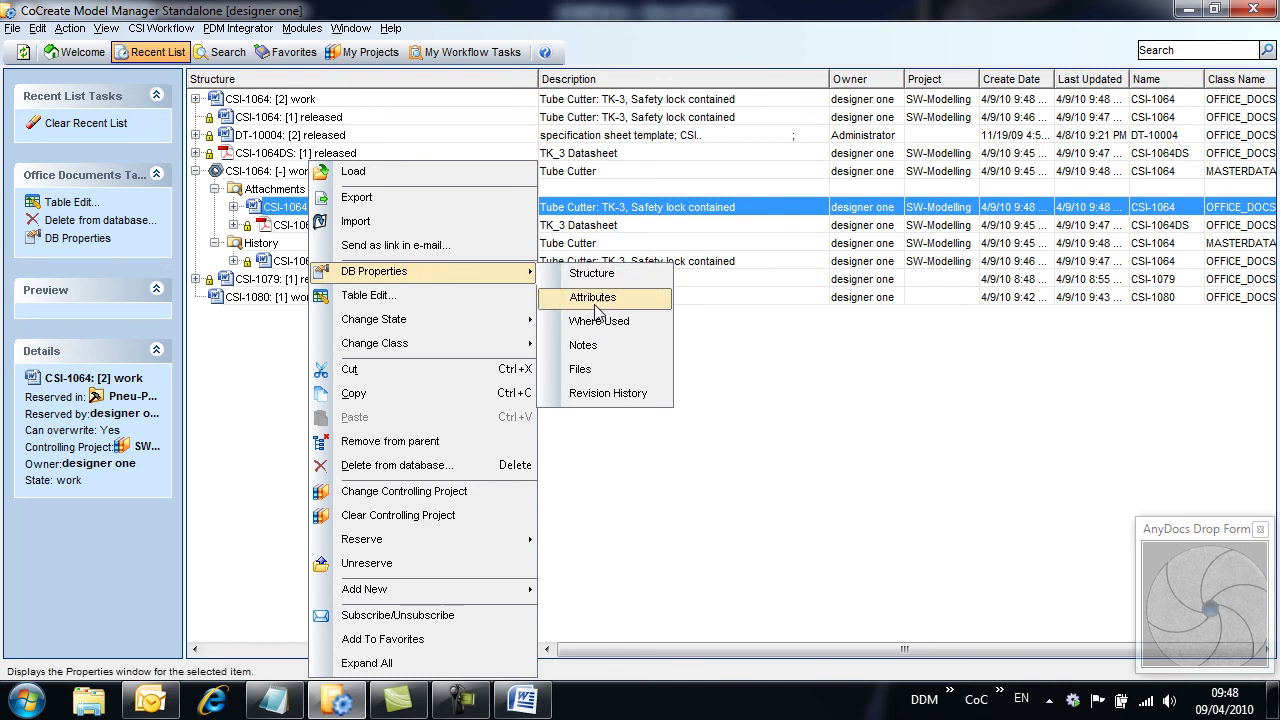
pyautogui.click(610, 347)
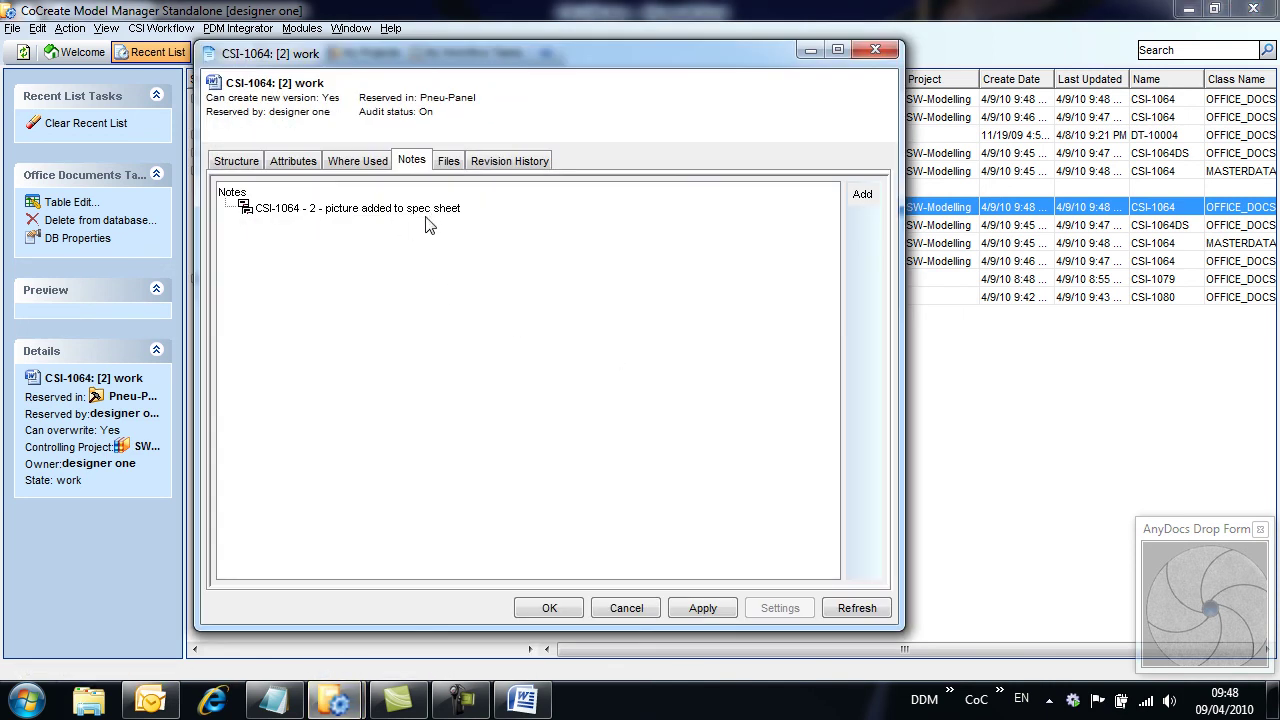
pyautogui.click(550, 608)
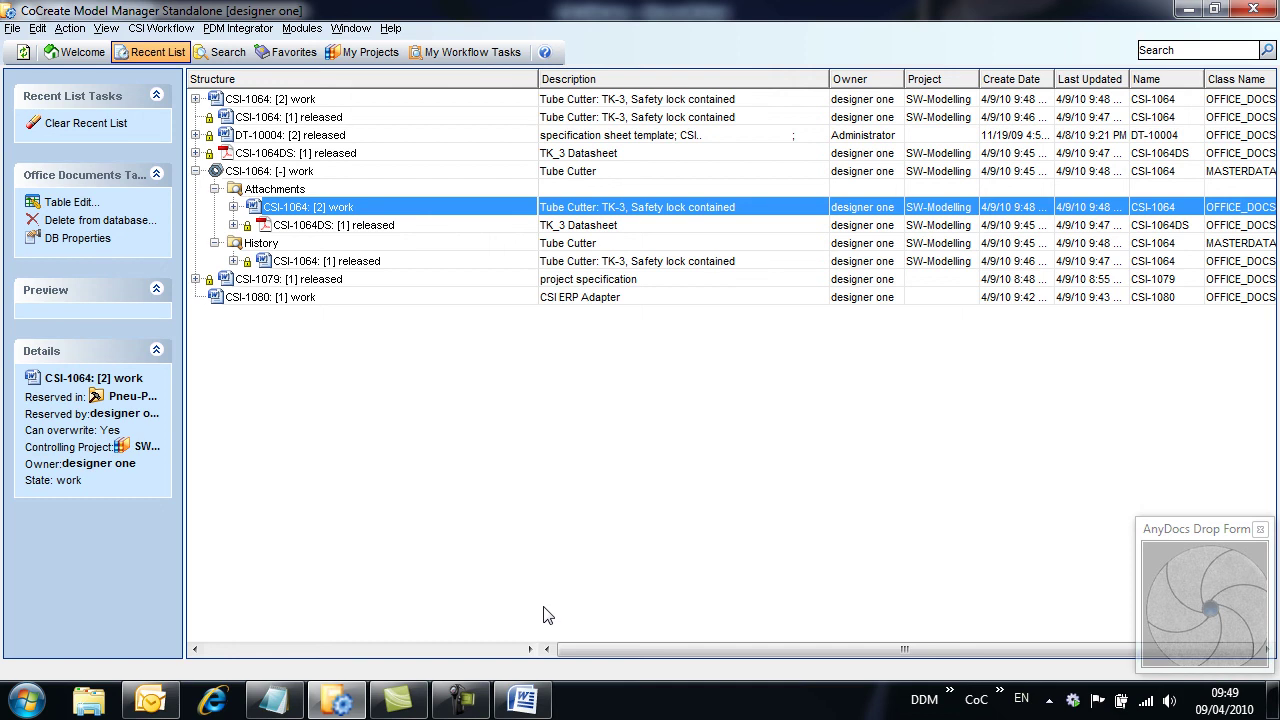
# Switch to Outlook and import the emails "UPDATE" and "Please find attached drawings as discussed" through AnyDocs Drop Form, saving both in the Pneu-Panel packet.
pyautogui.click(152, 701)
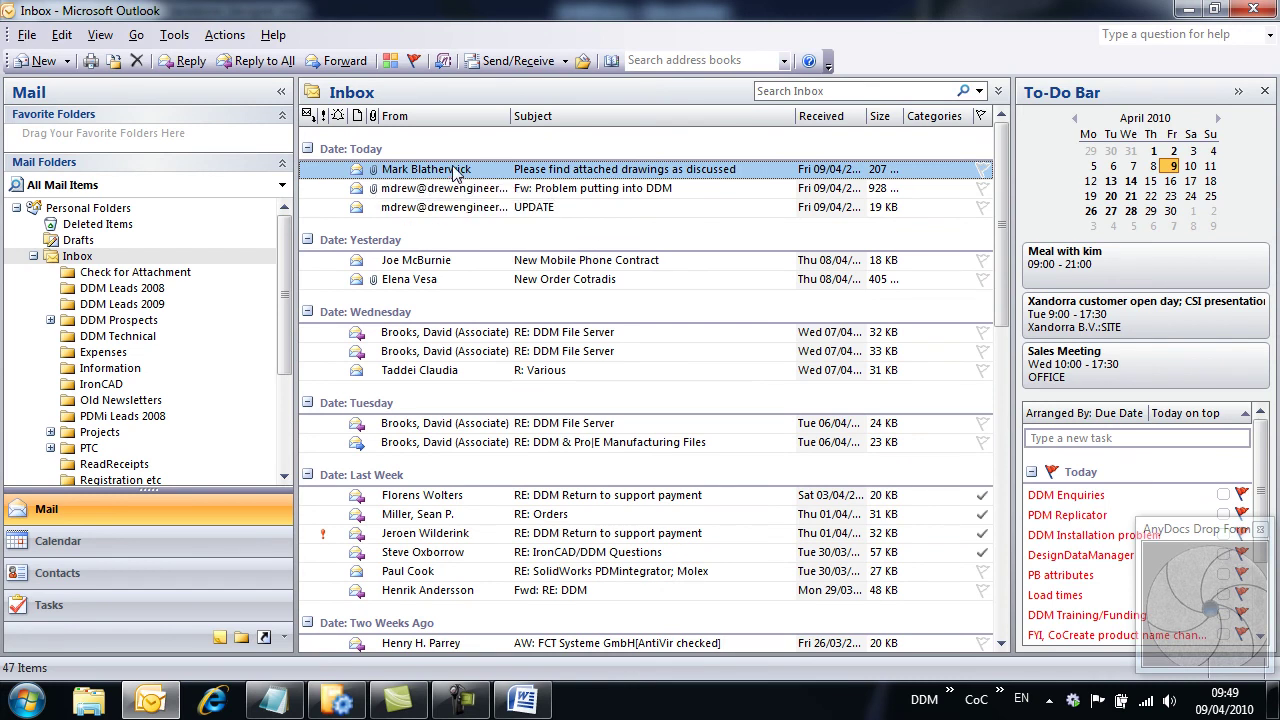
pyautogui.keyDown('ctrl'); pyautogui.click(455, 212); pyautogui.keyUp('ctrl')
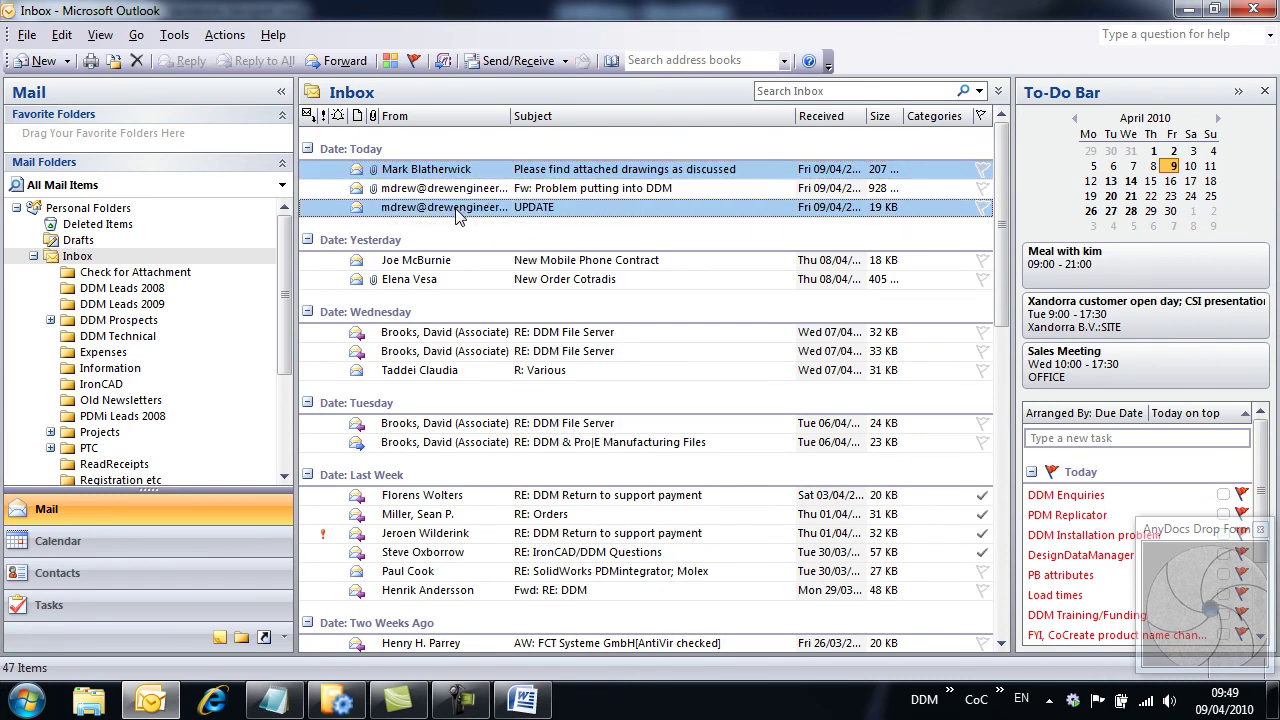
pyautogui.moveTo(370, 215); pyautogui.dragTo(1188, 608)
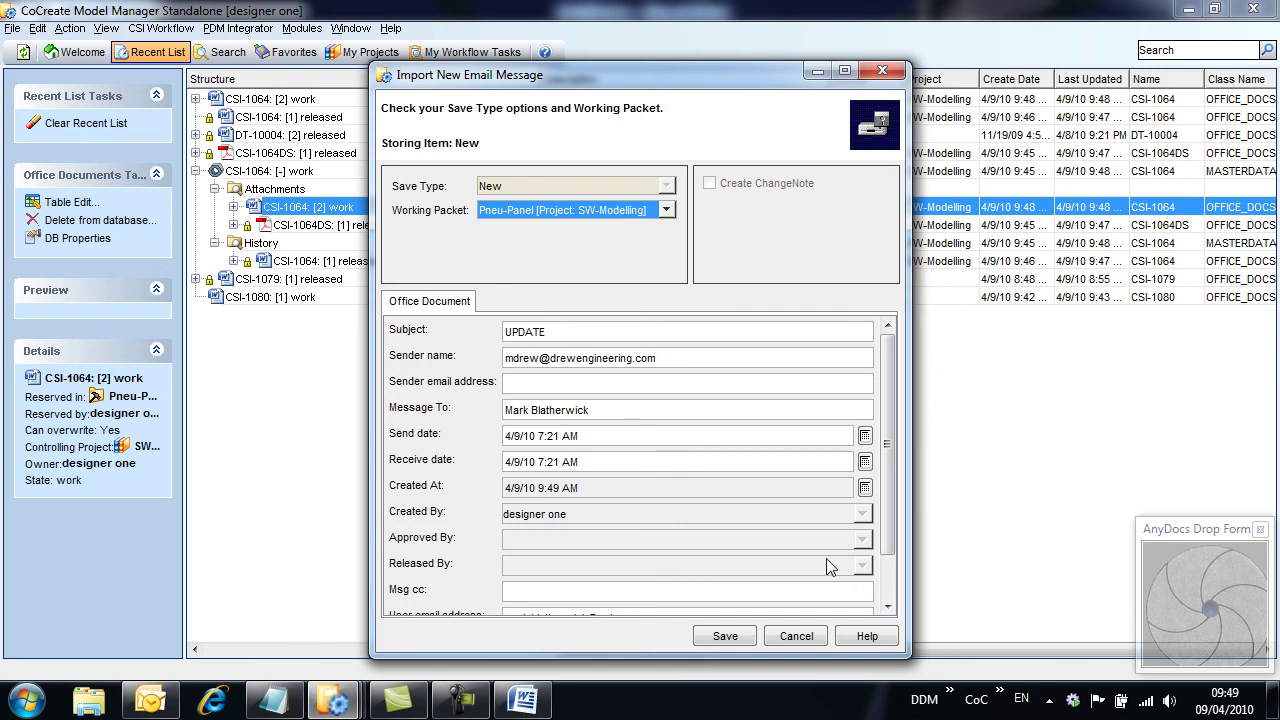
pyautogui.scroll(-3, 889, 436)
pyautogui.scroll(-1, 889, 440)
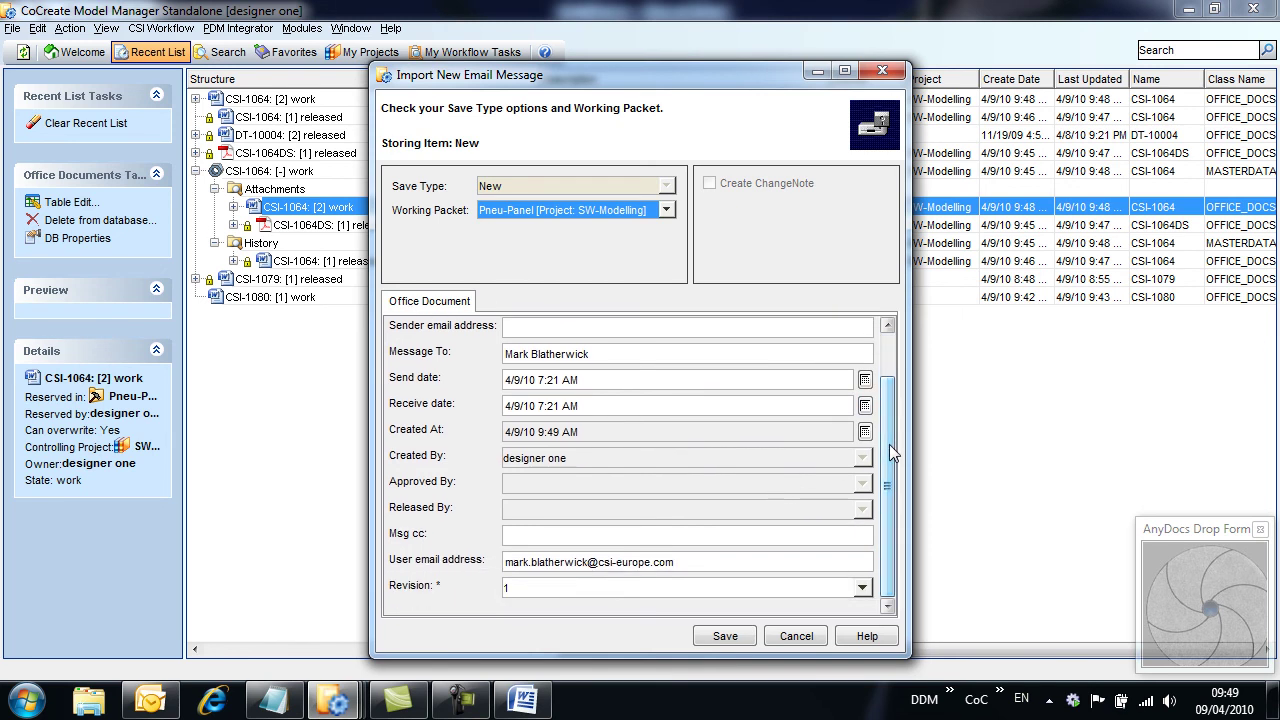
pyautogui.click(725, 637)
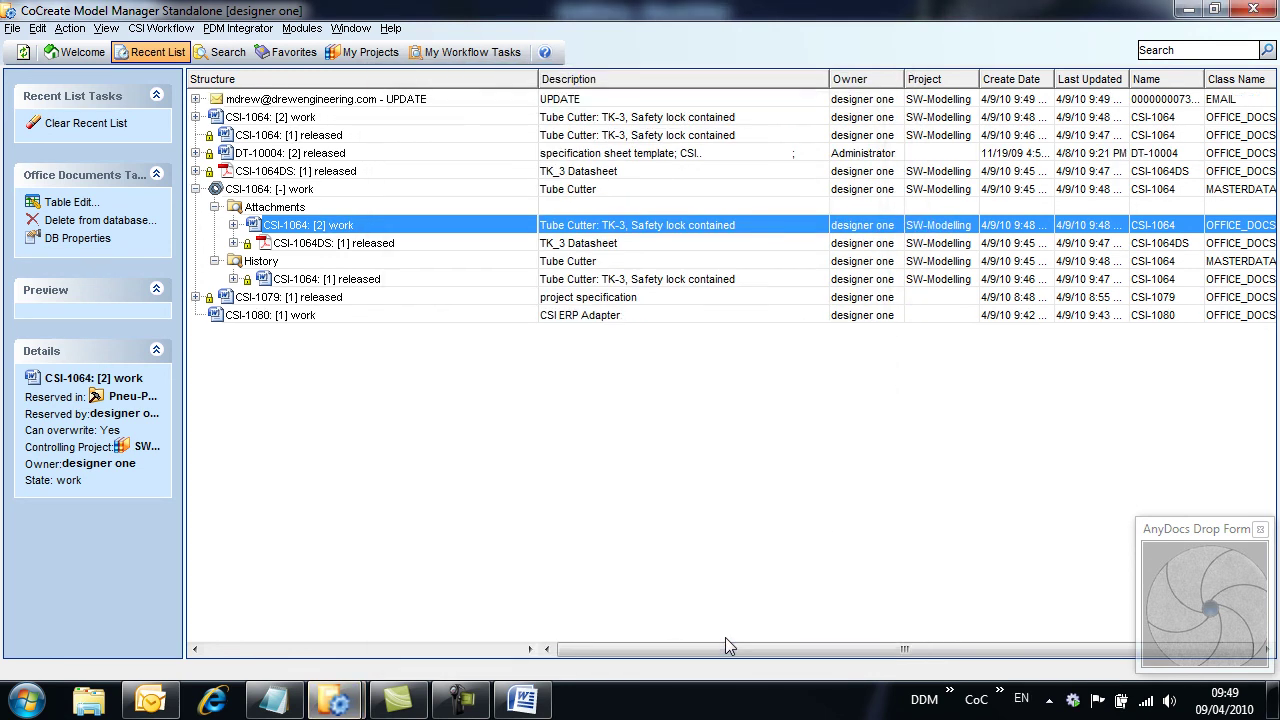
pyautogui.moveTo(335, 700)
pyautogui.click(431, 615)
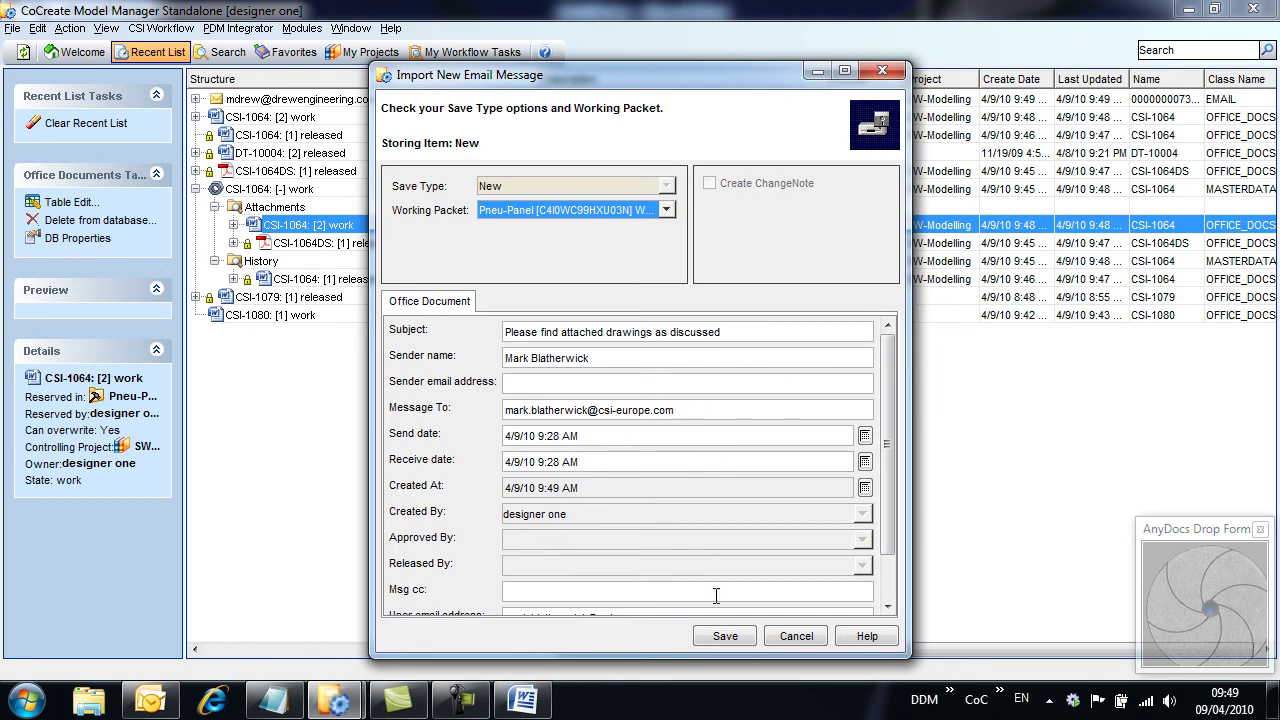
pyautogui.click(725, 636)
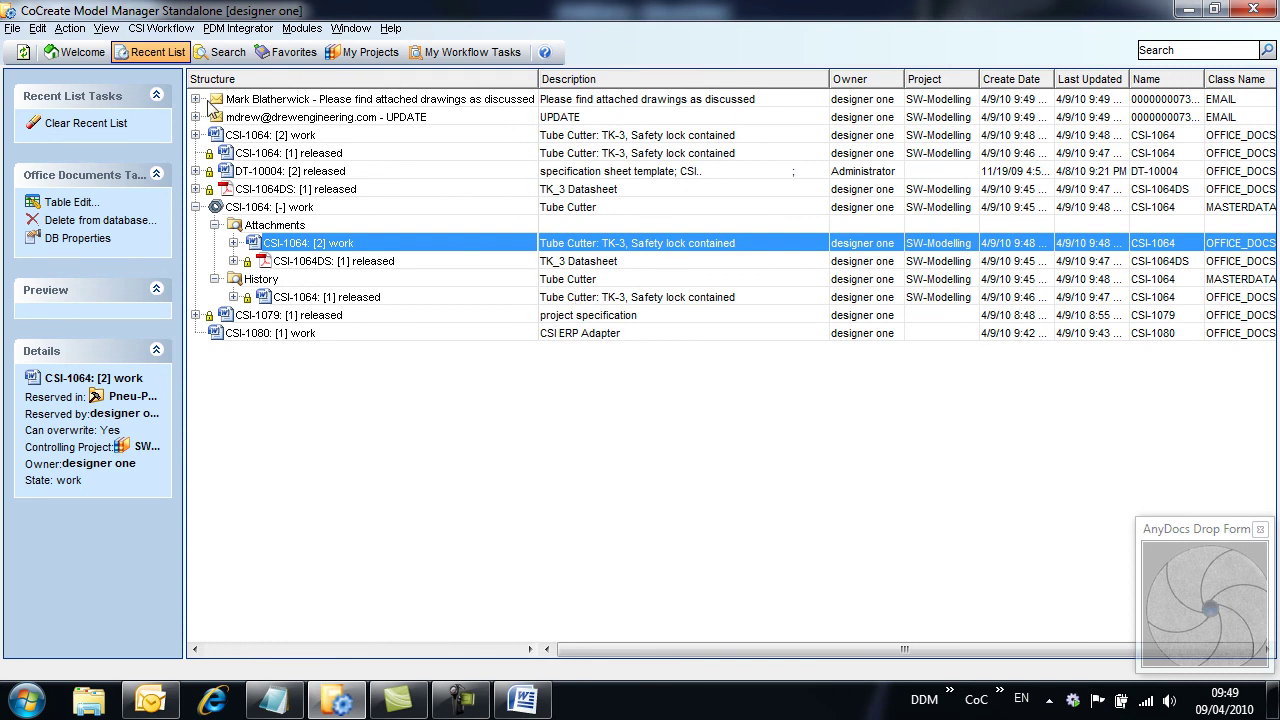
# View the imported drawings email's attachment LTLU-3117Z.pdf, close it, and expand the same email within the Pneu-Panel packet of the SW-Modelling project.
pyautogui.click(196, 100)
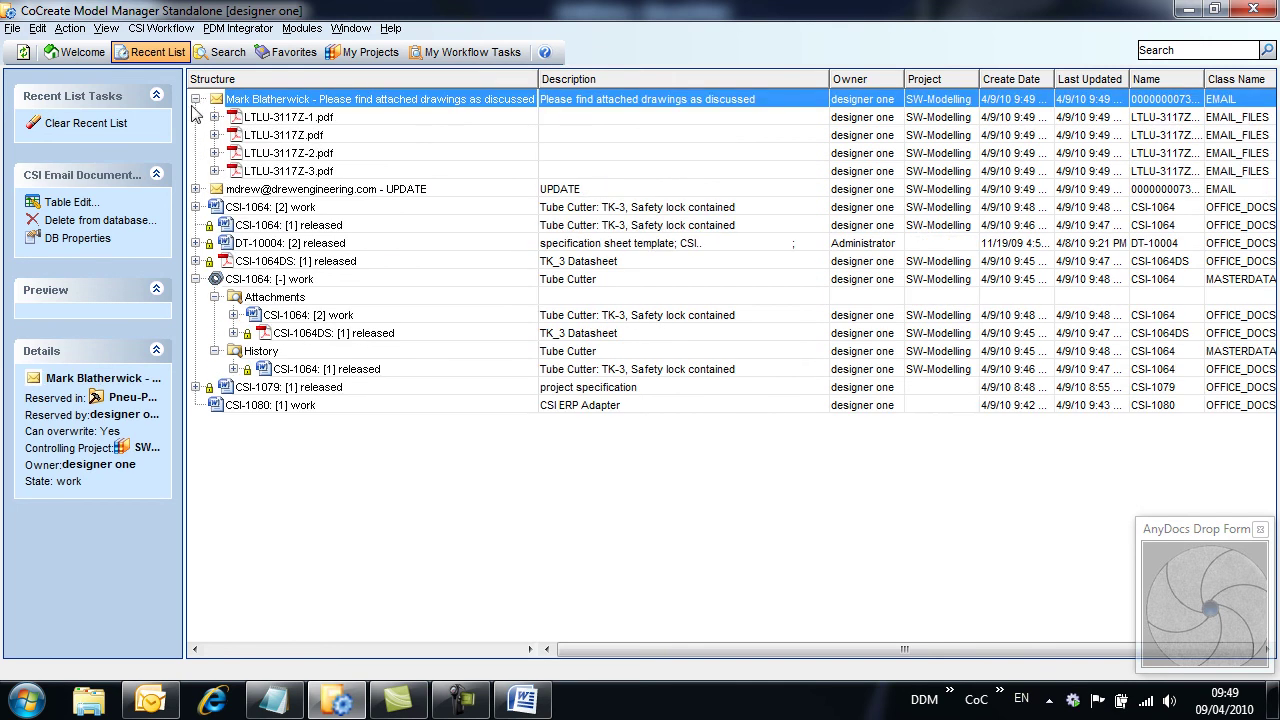
pyautogui.doubleClick(284, 135)
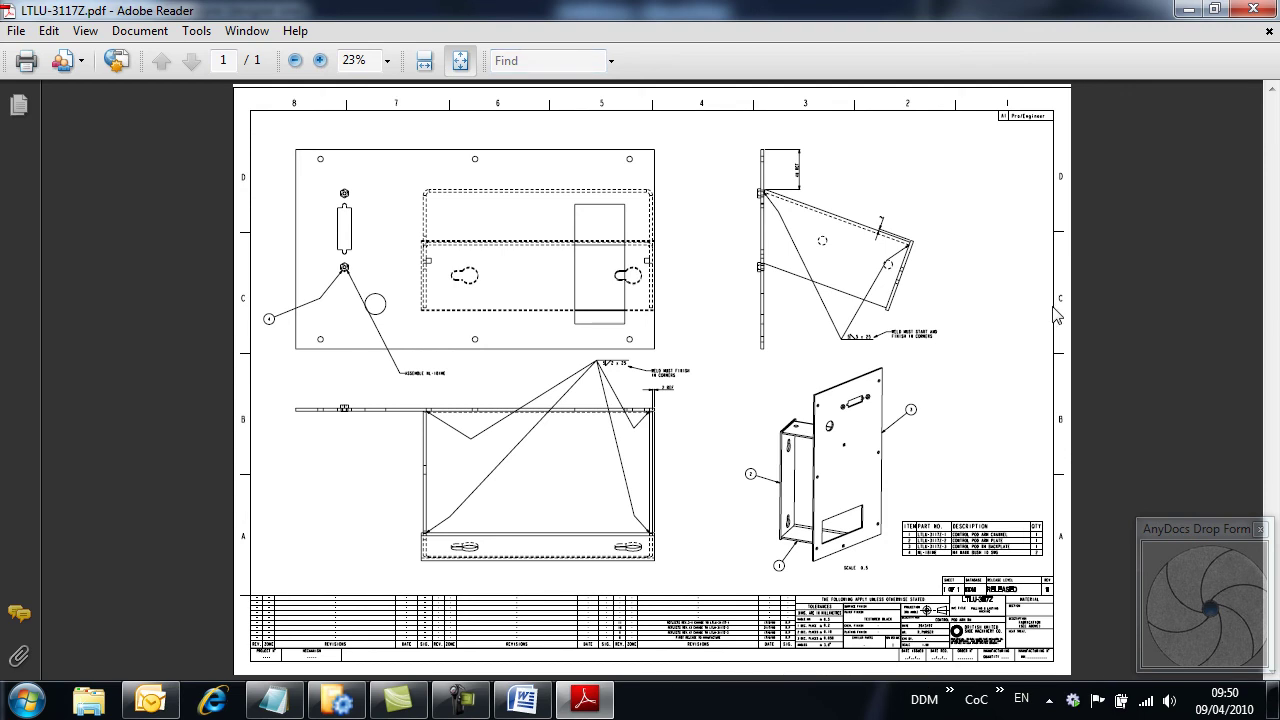
pyautogui.click(1253, 9)
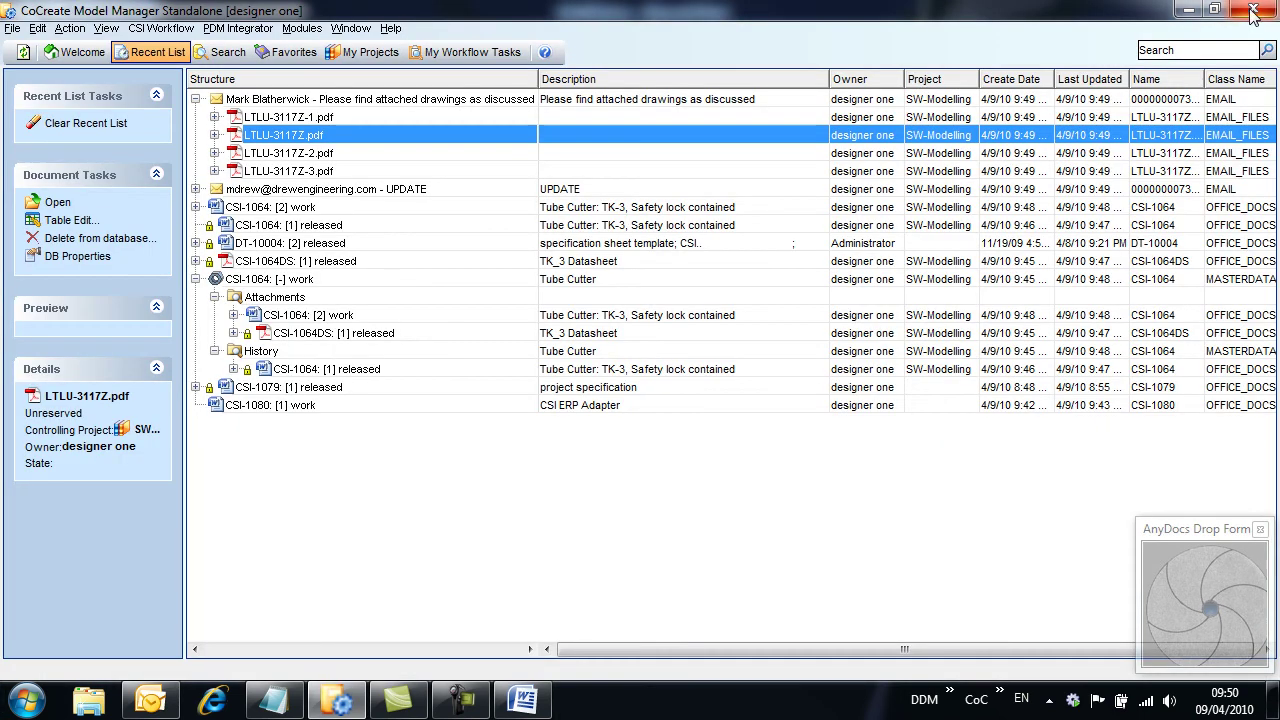
pyautogui.click(350, 56)
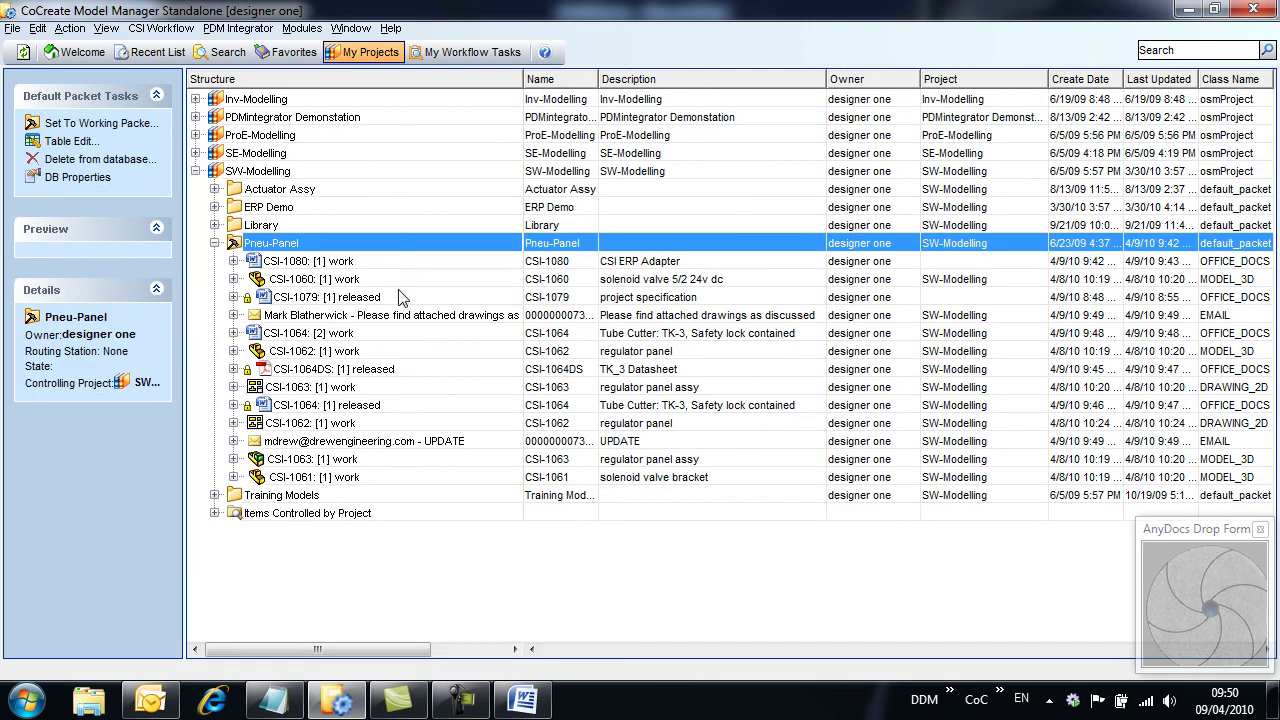
pyautogui.click(233, 316)
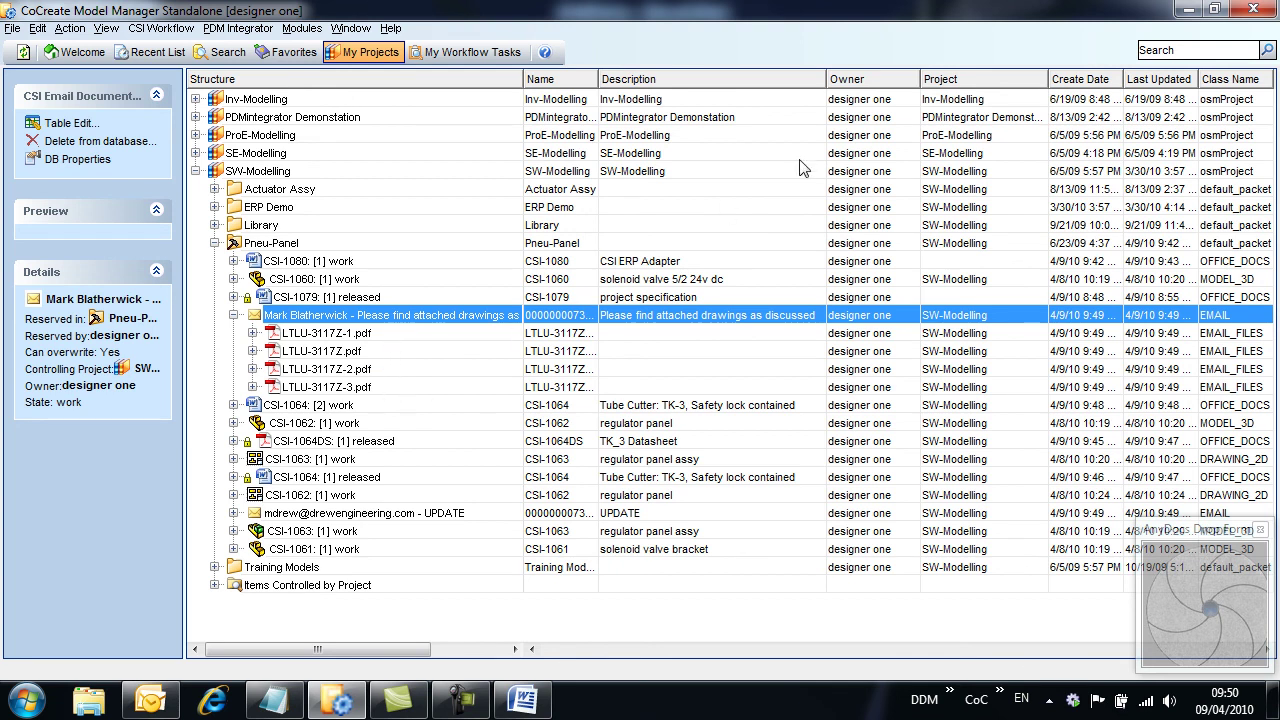
# Switch to Outlook and submit the already imported UPDATE email to AnyDocs Drop Form again to examine its stored attributes.
pyautogui.click(1188, 9)
pyautogui.click(436, 209)
pyautogui.moveTo(436, 216); pyautogui.dragTo(1207, 591)
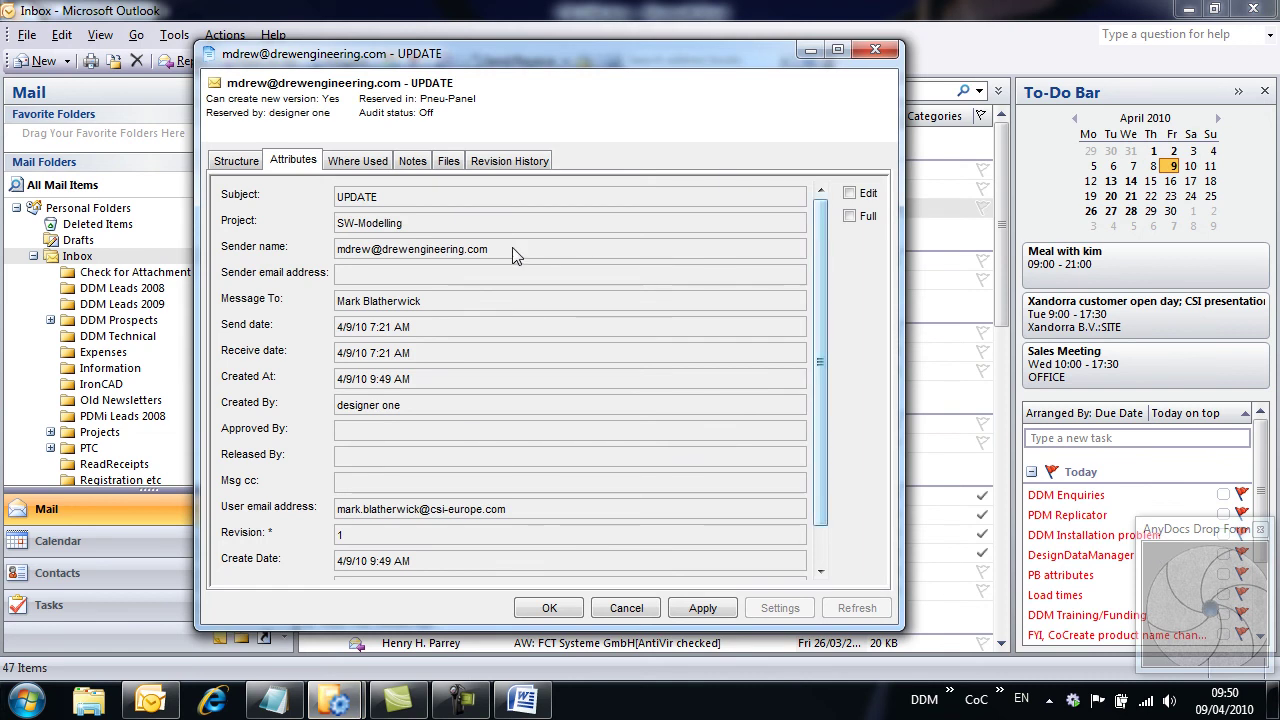